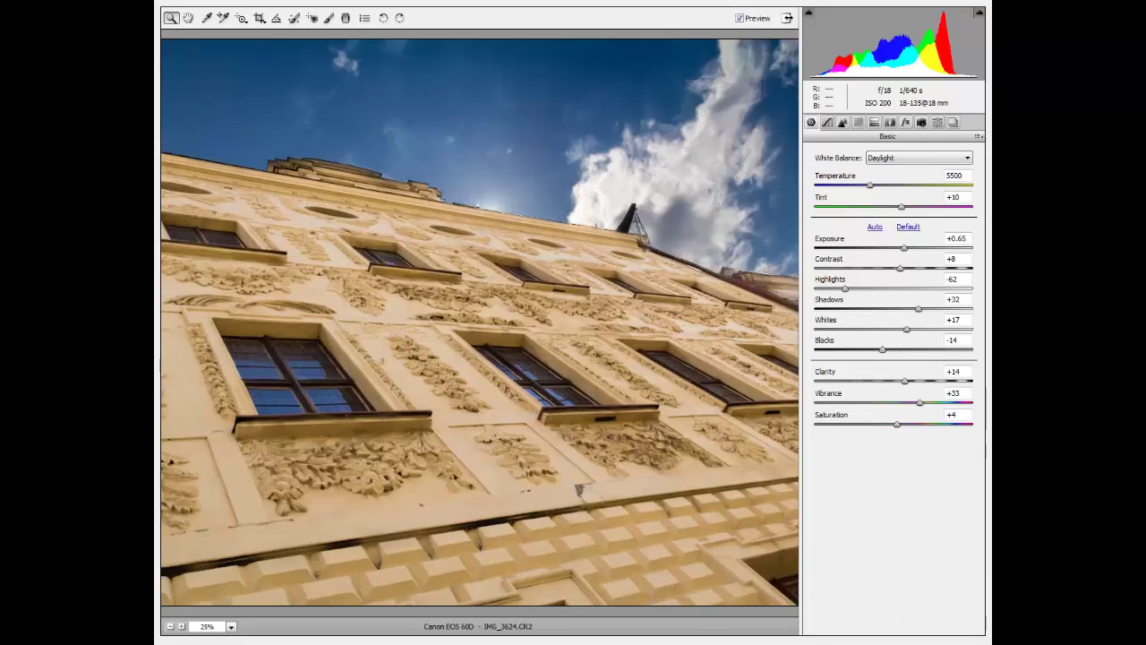
# - Open the raw photo IMG_3624.CR2 as a smart object in Photoshop and discard the pending crop
pyautogui.rightClick(510, 349)
pyautogui.click(552, 427)
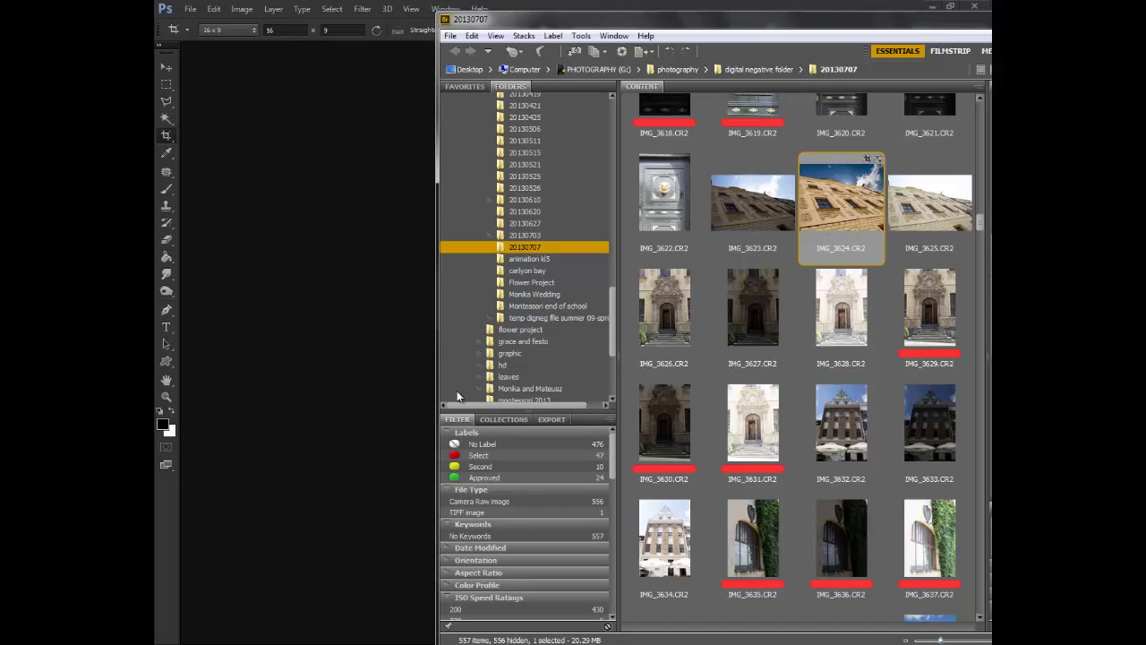
pyautogui.click(312, 382)
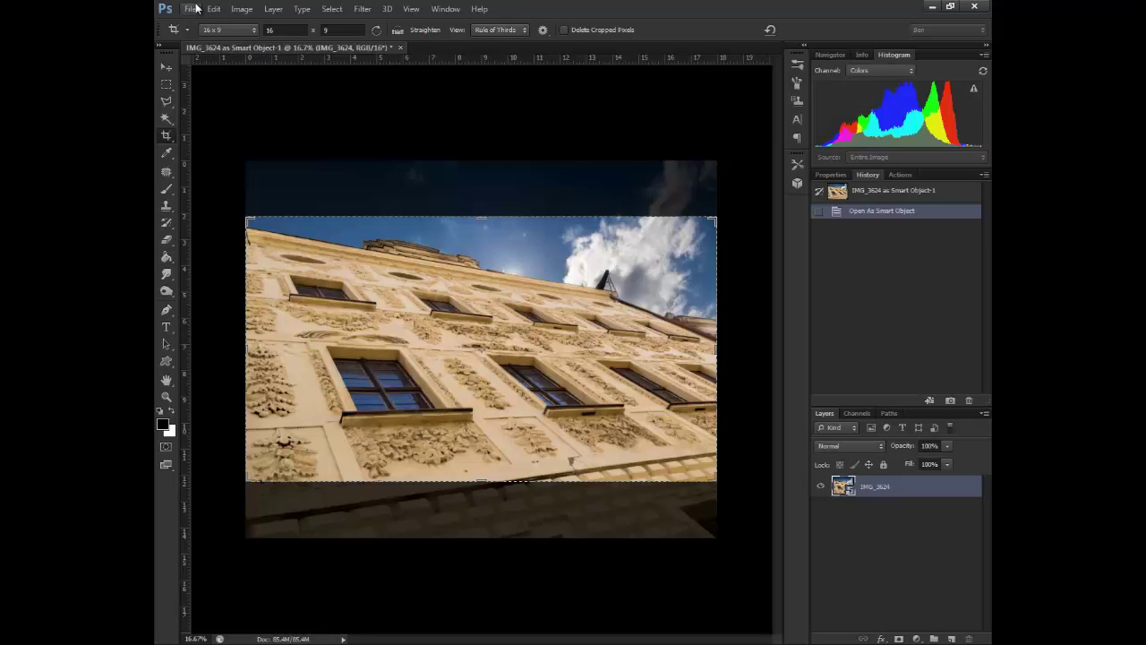
pyautogui.press('Escape')
pyautogui.click(166, 396)
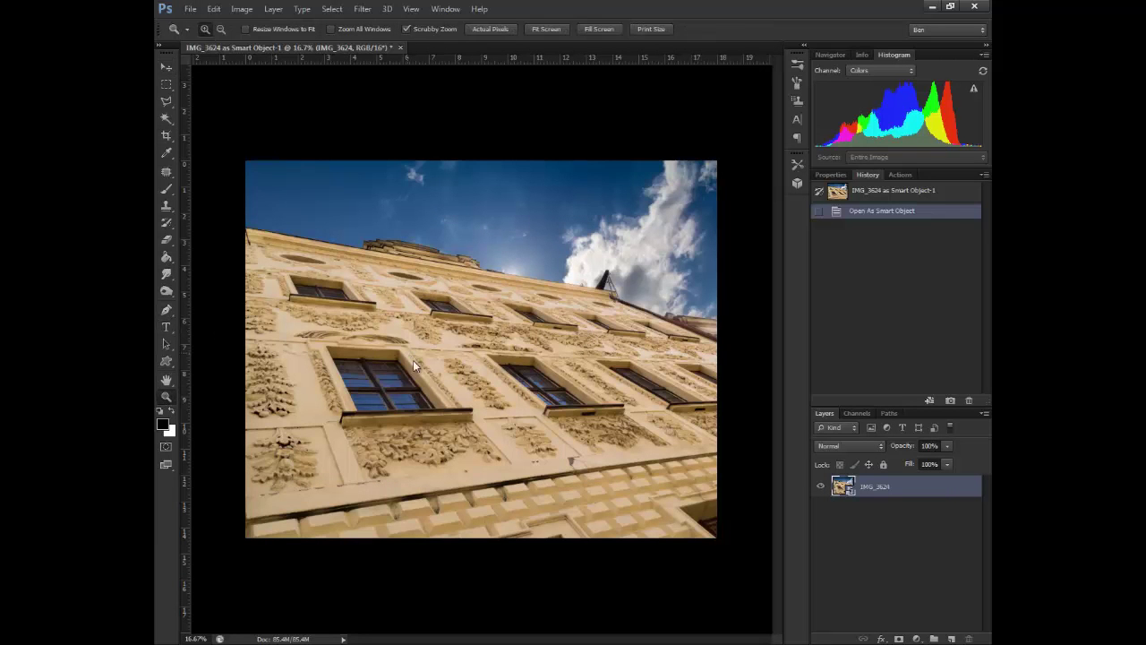
pyautogui.moveTo(413, 360); pyautogui.dragTo(454, 347)
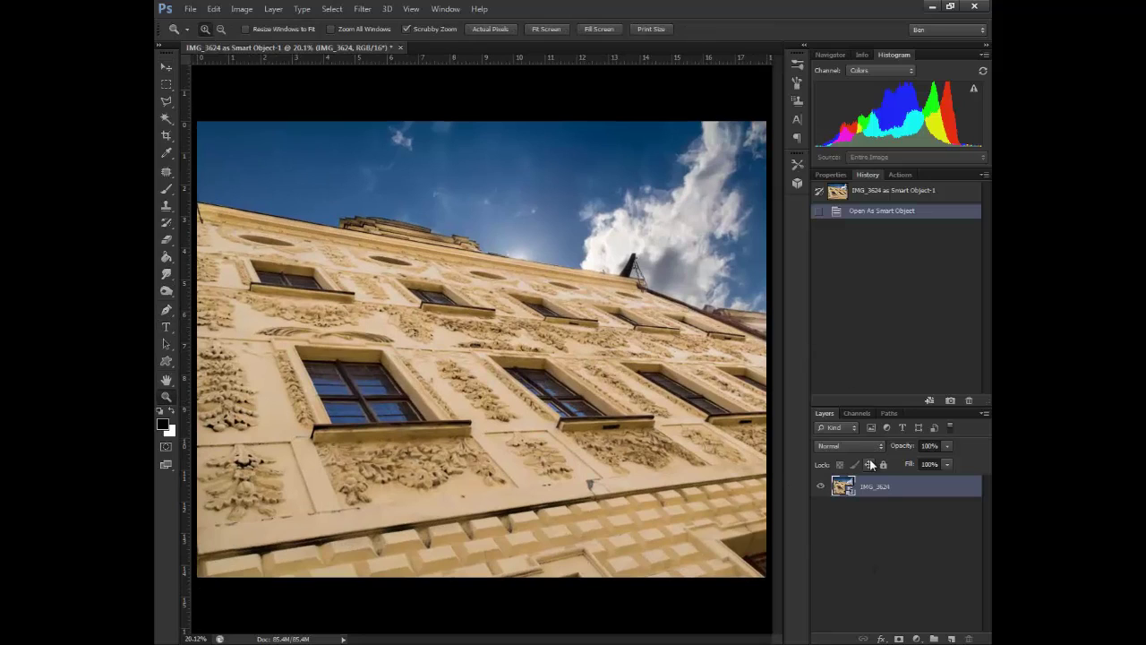
# - Add a Gradient Map adjustment layer above the photo and compare the image with the layer hidden and shown
pyautogui.click(915, 637)
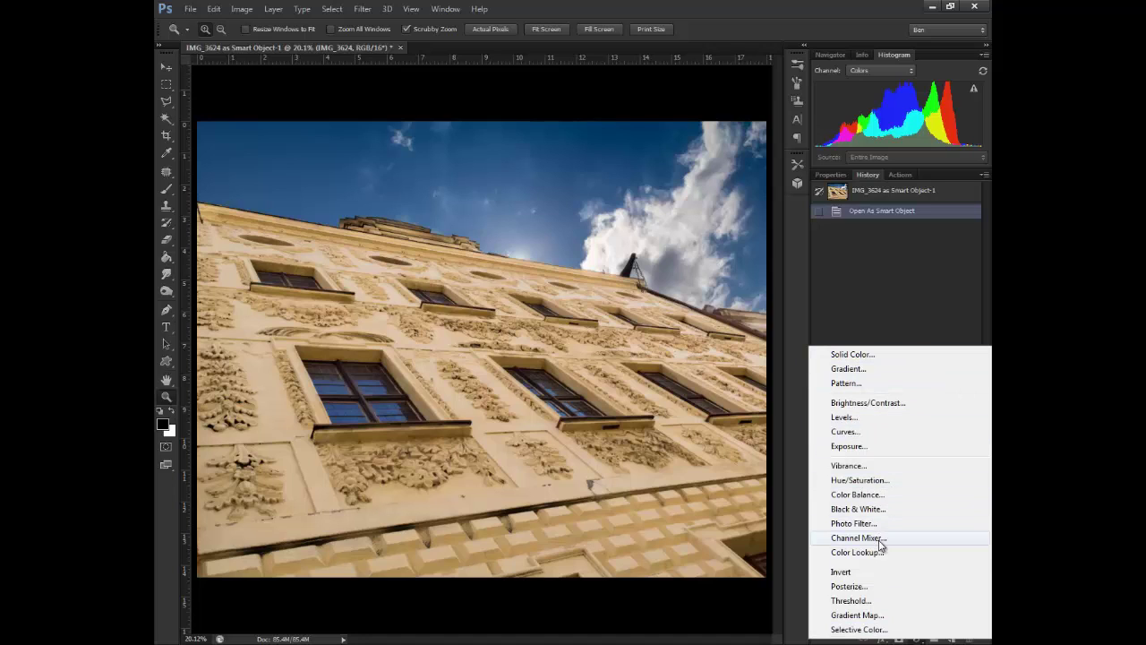
pyautogui.click(880, 615)
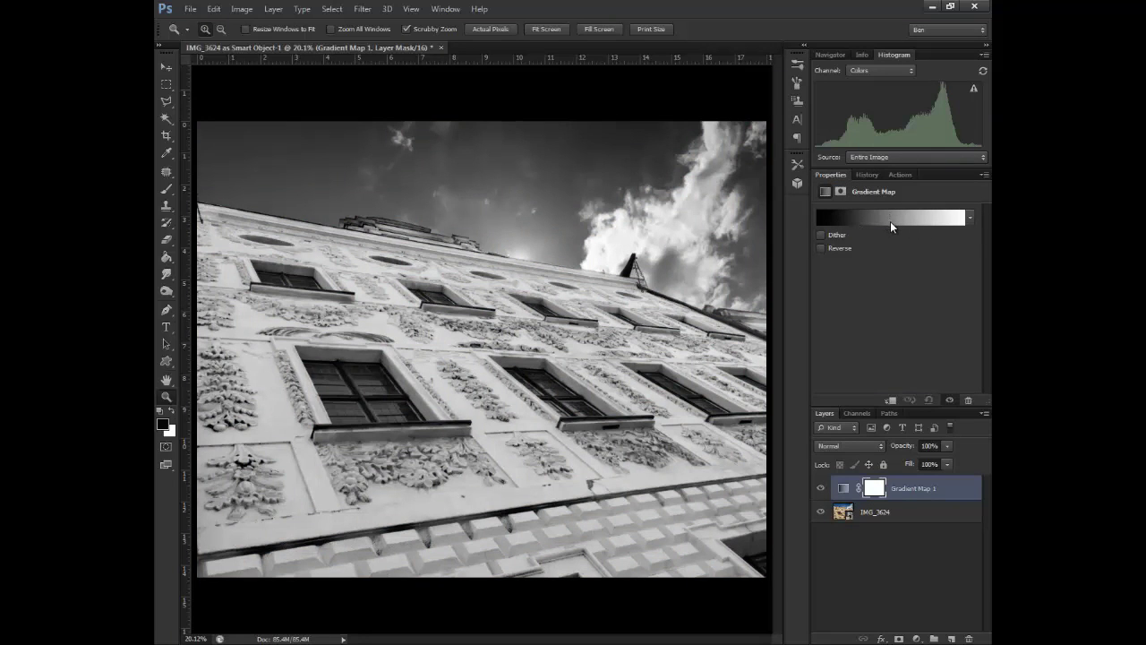
pyautogui.click(821, 489)
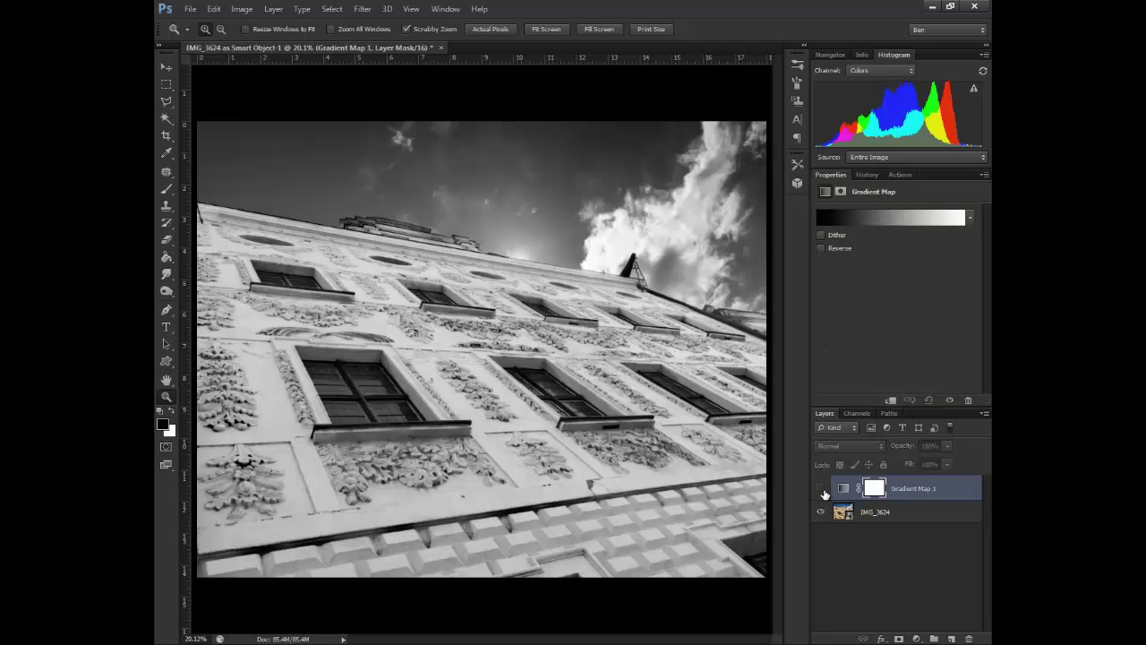
pyautogui.click(820, 489)
pyautogui.click(822, 490)
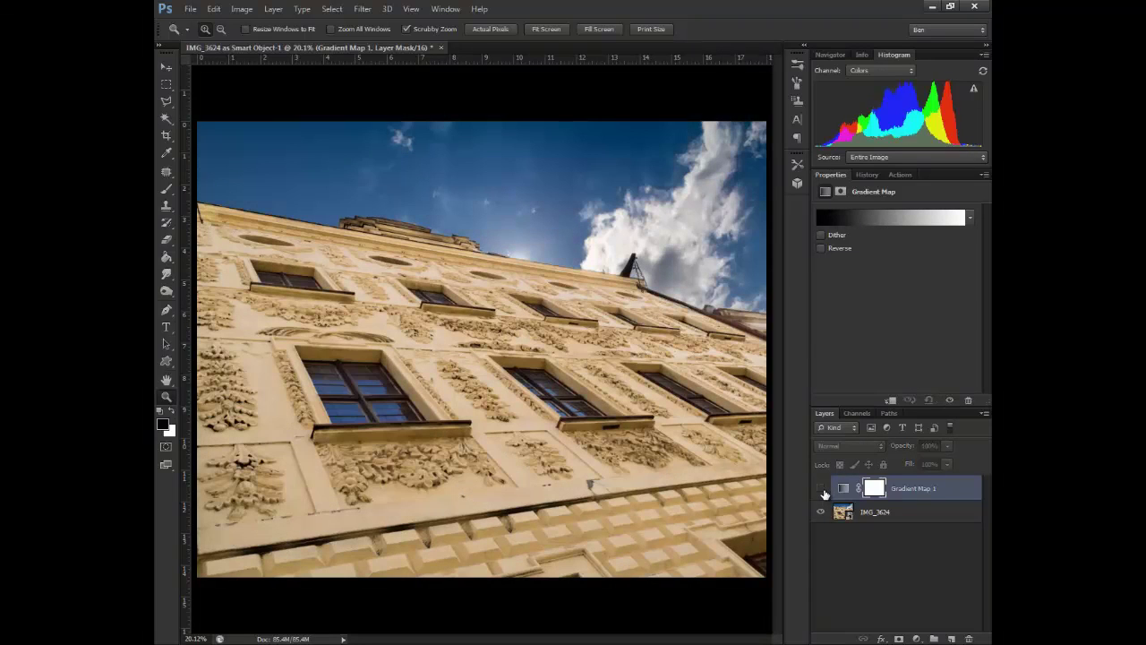
pyautogui.click(822, 489)
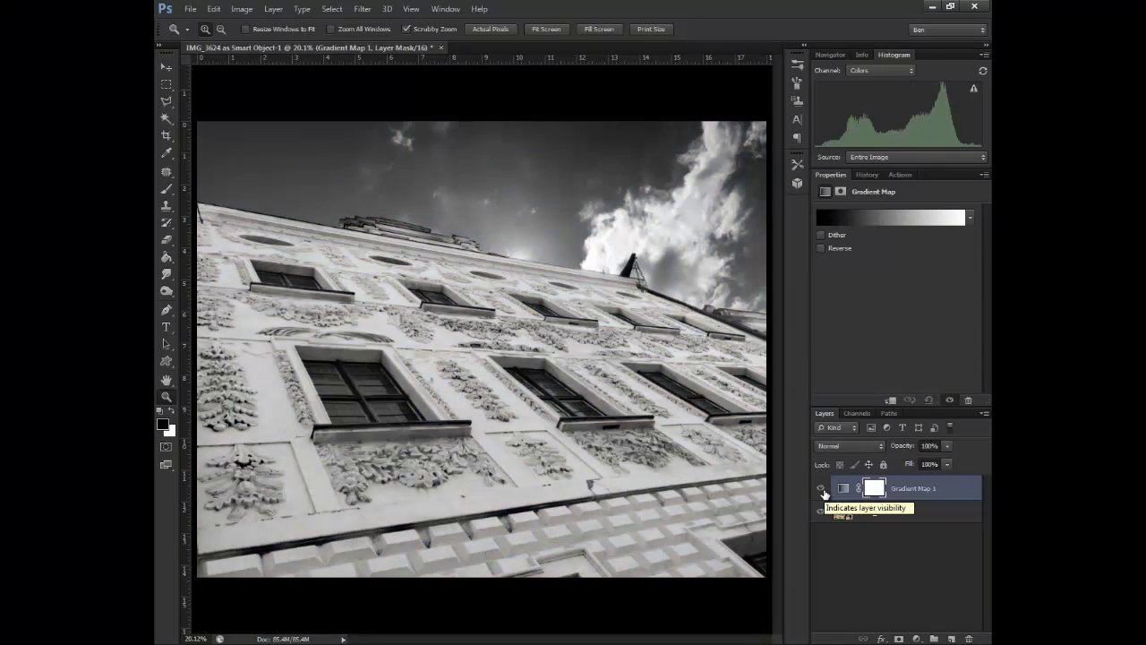
# - Preview several preset gradients for the gradient map, including Violet, Orange and Chrome, and return to Foreground to Background
pyautogui.click(863, 217)
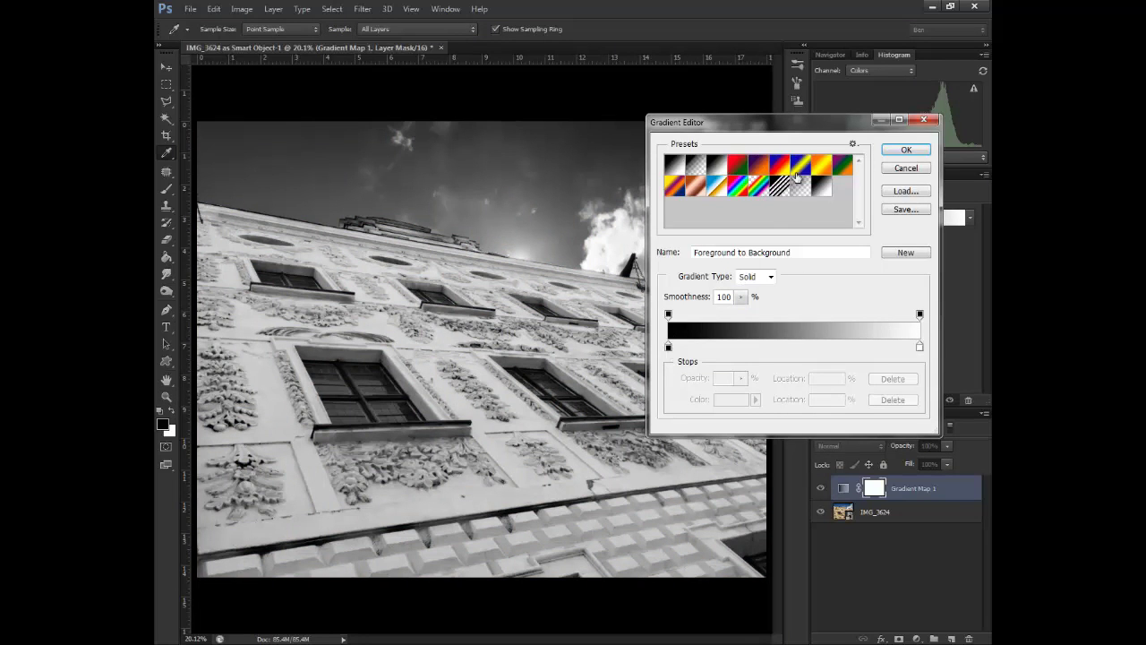
pyautogui.click(764, 164)
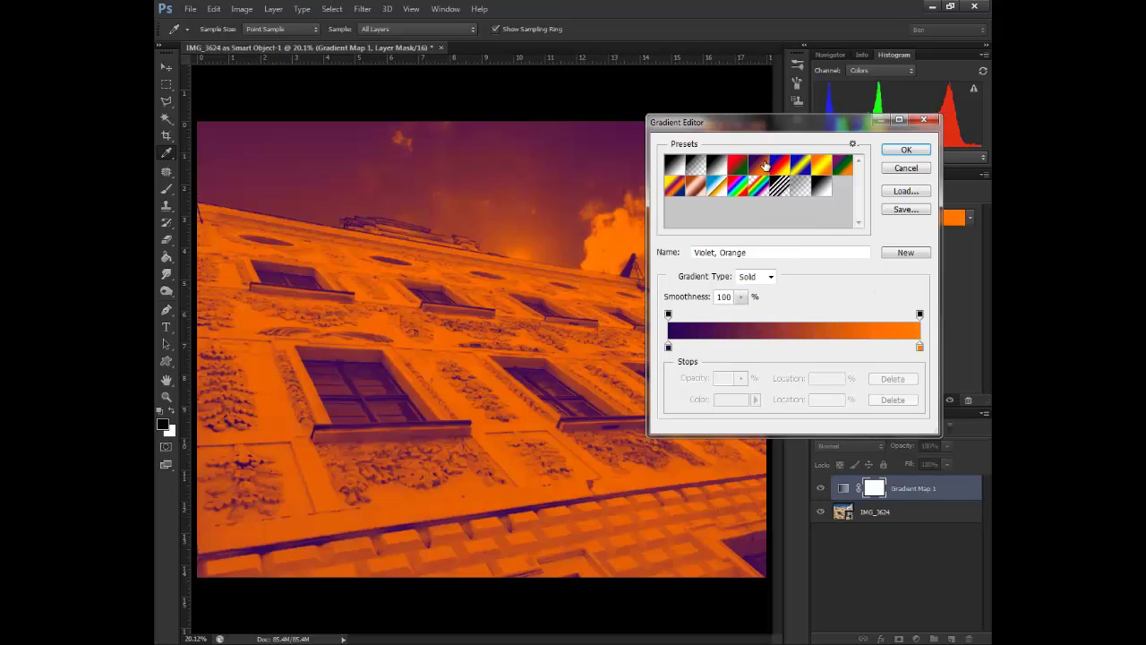
pyautogui.click(735, 170)
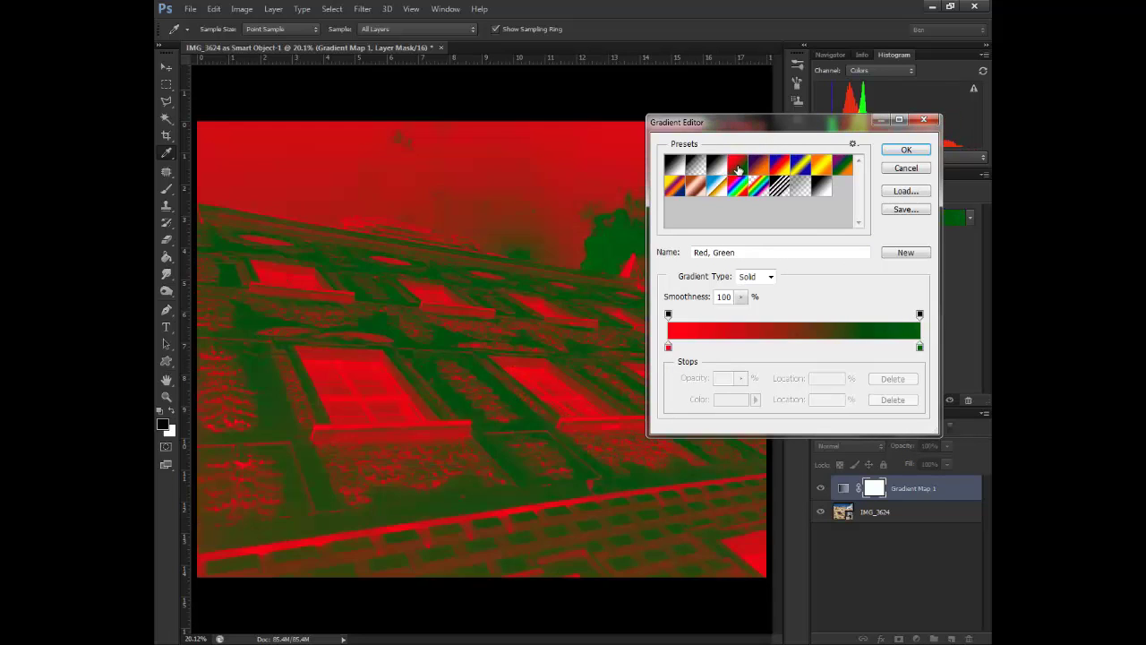
pyautogui.click(716, 192)
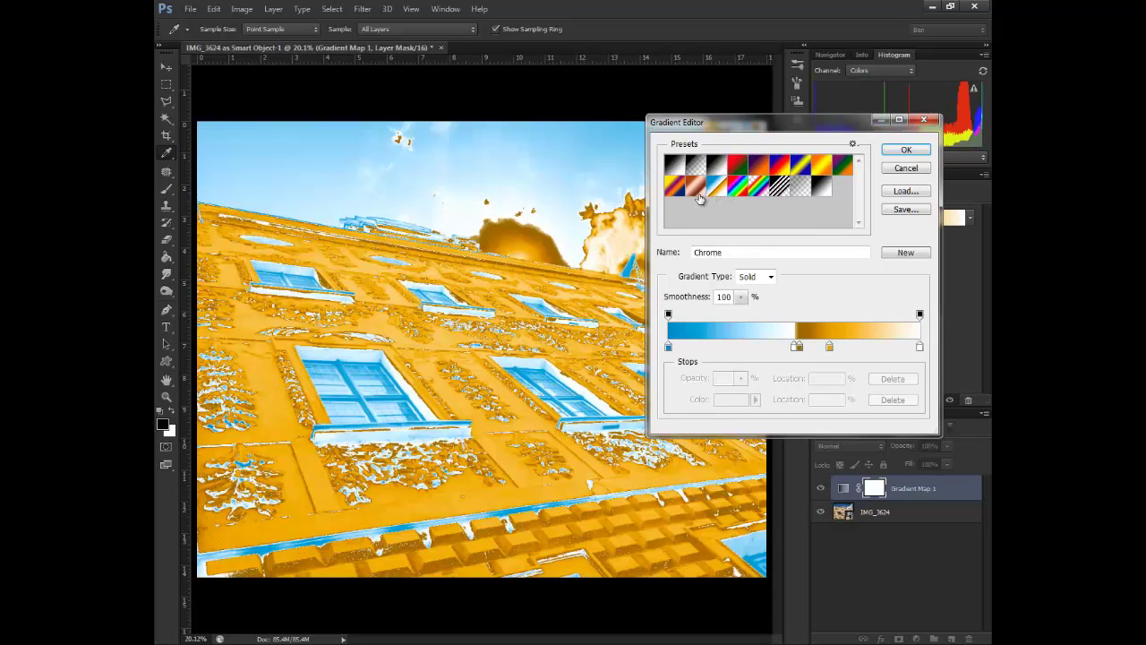
pyautogui.click(698, 194)
pyautogui.click(676, 190)
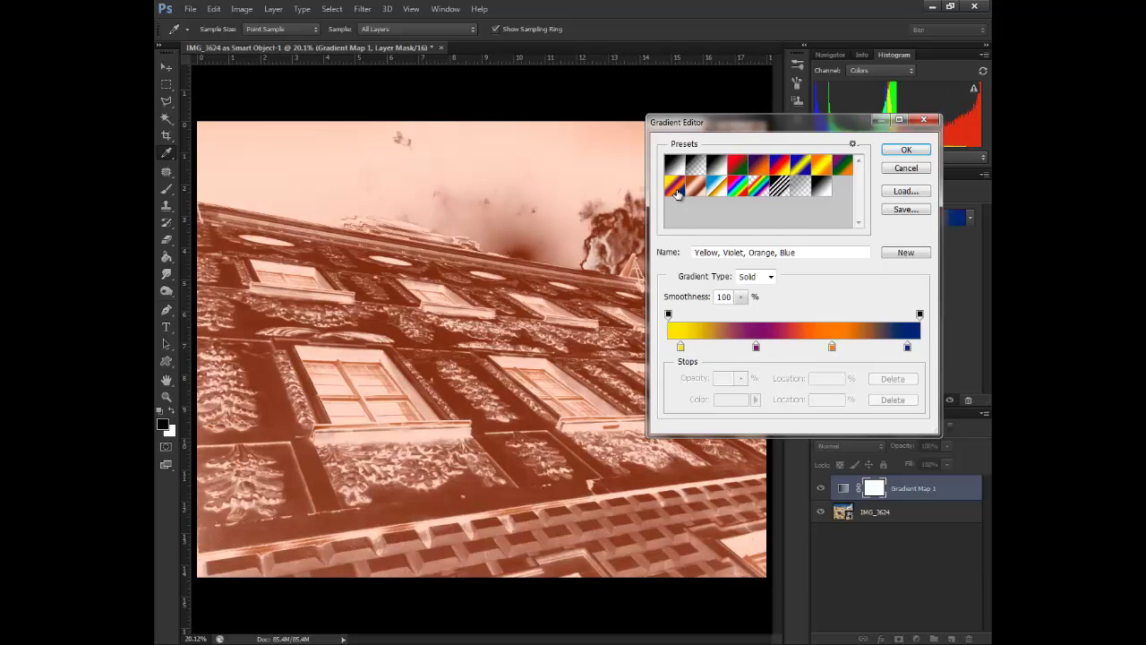
pyautogui.click(743, 166)
pyautogui.click(677, 168)
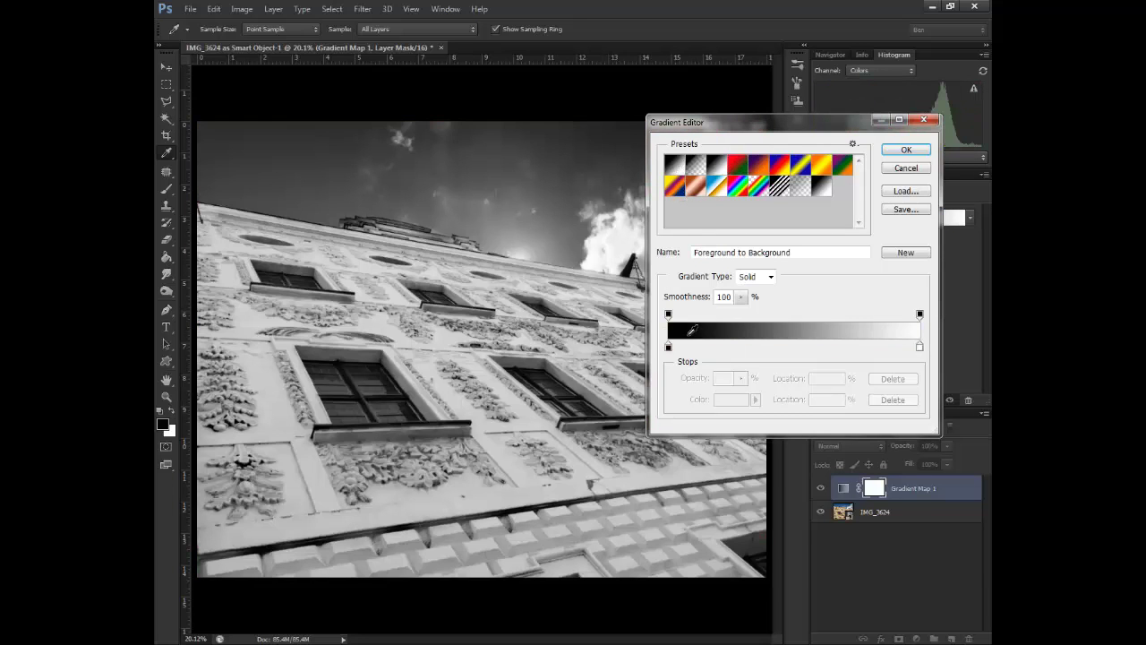
# - Add a black middle color stop to the gradient and set its location to 50%
pyautogui.moveTo(670, 346); pyautogui.dragTo(788, 349)
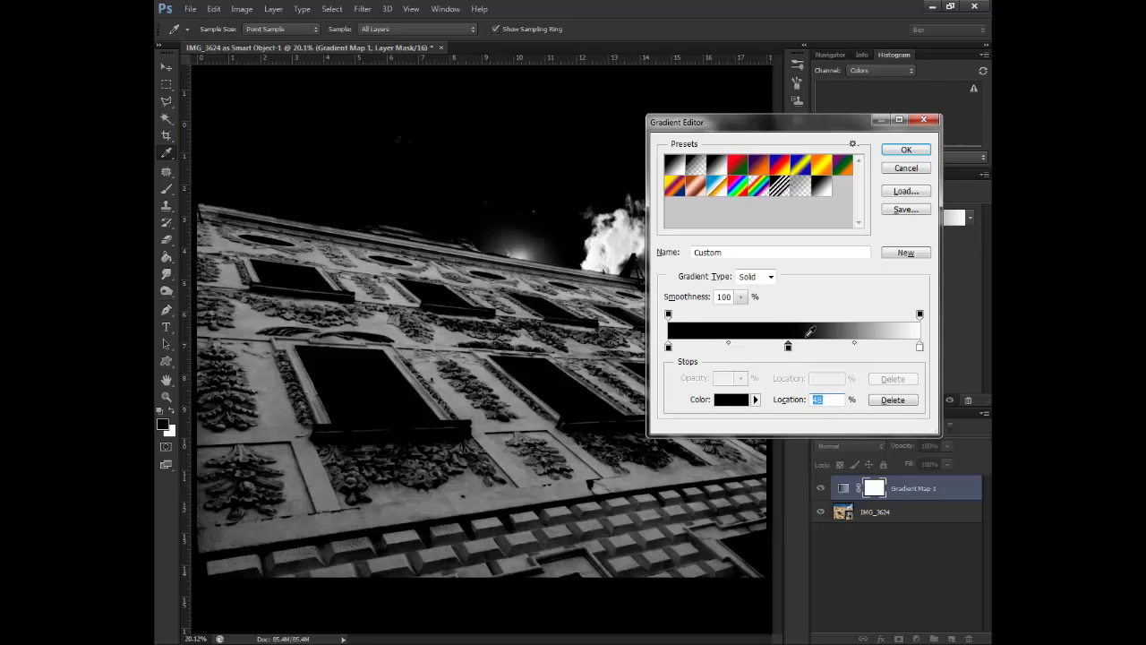
pyautogui.write('2')
pyautogui.press('BackSpace')
pyautogui.write('50')
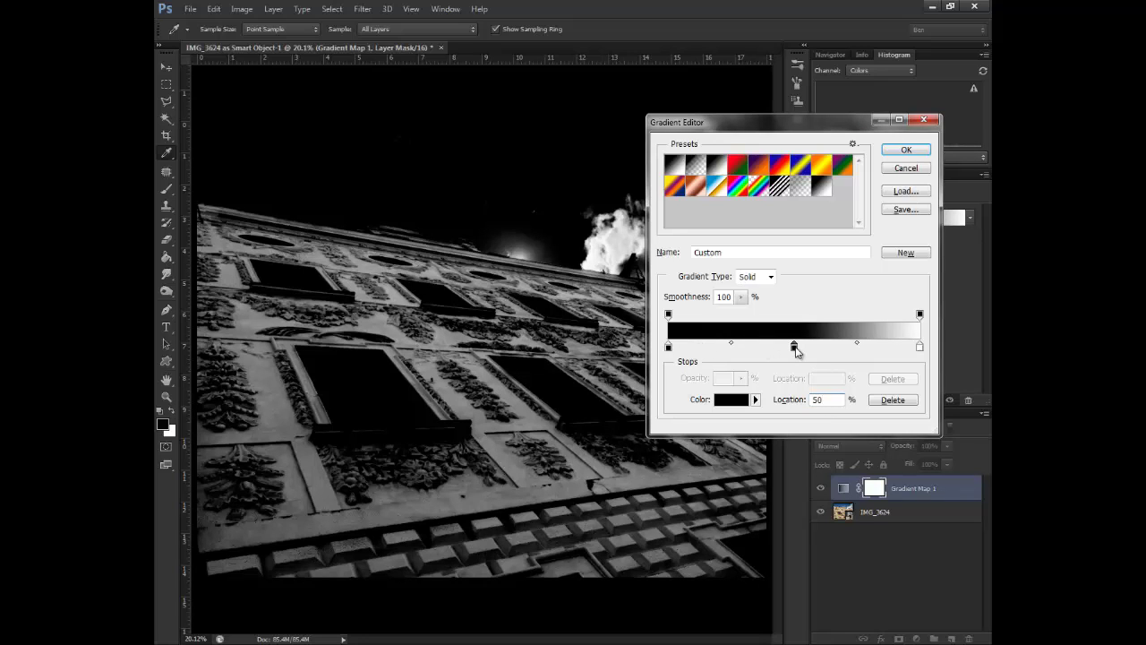
pyautogui.moveTo(795, 349); pyautogui.dragTo(793, 418)
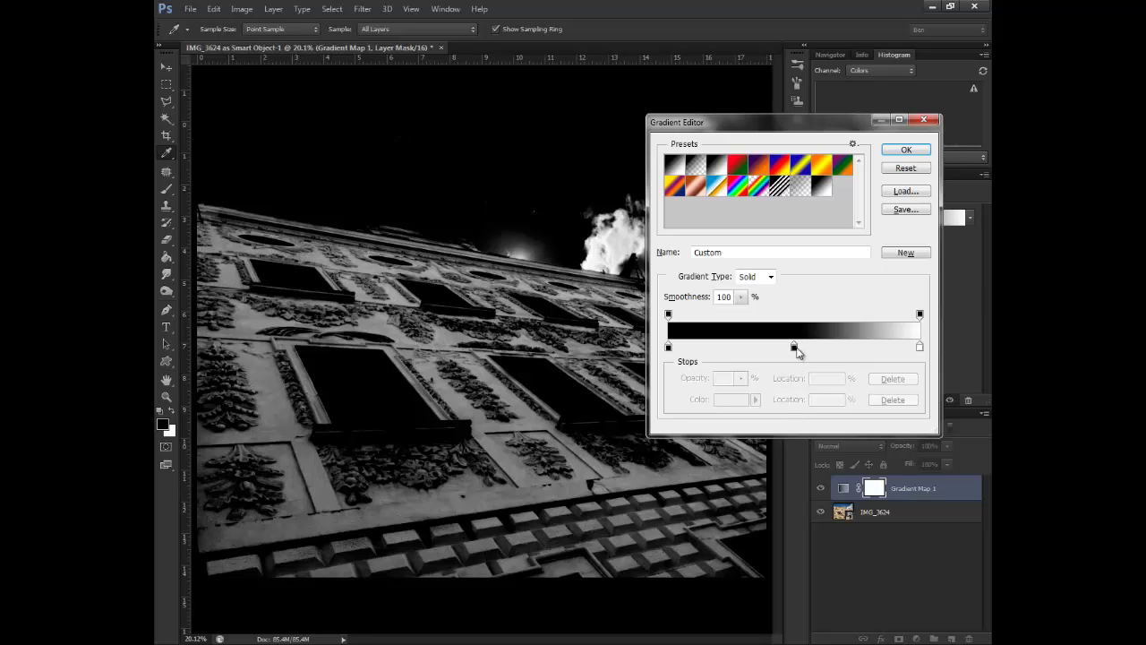
pyautogui.moveTo(795, 349); pyautogui.dragTo(828, 436)
pyautogui.doubleClick(669, 347)
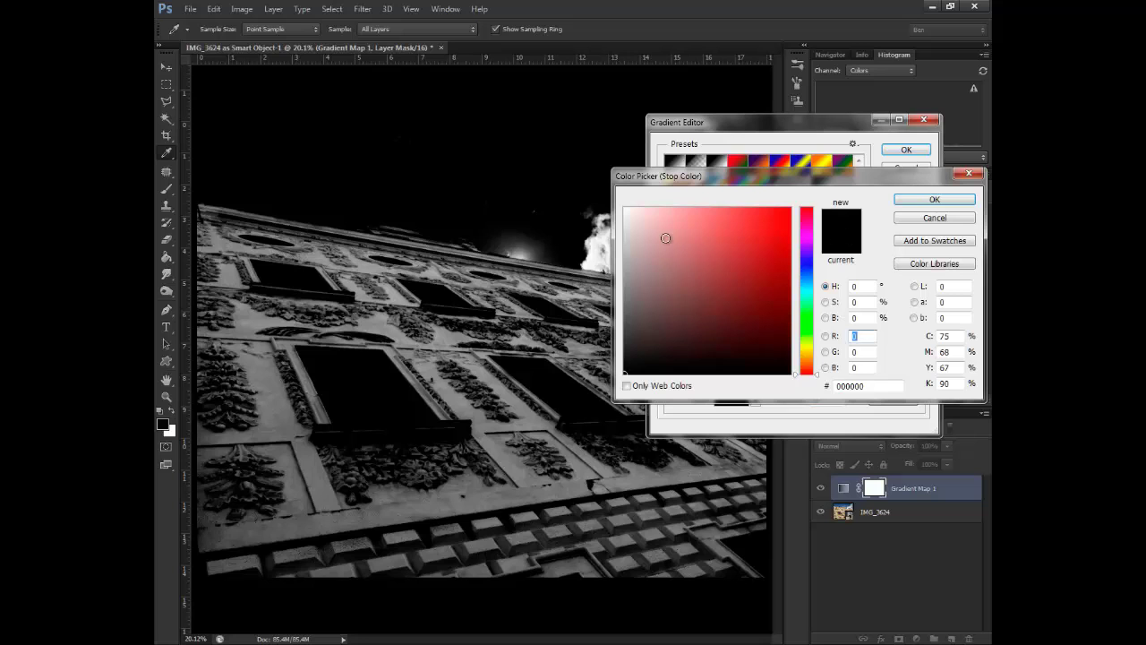
pyautogui.click(722, 280)
pyautogui.moveTo(721, 280); pyautogui.dragTo(591, 382)
pyautogui.click(934, 217)
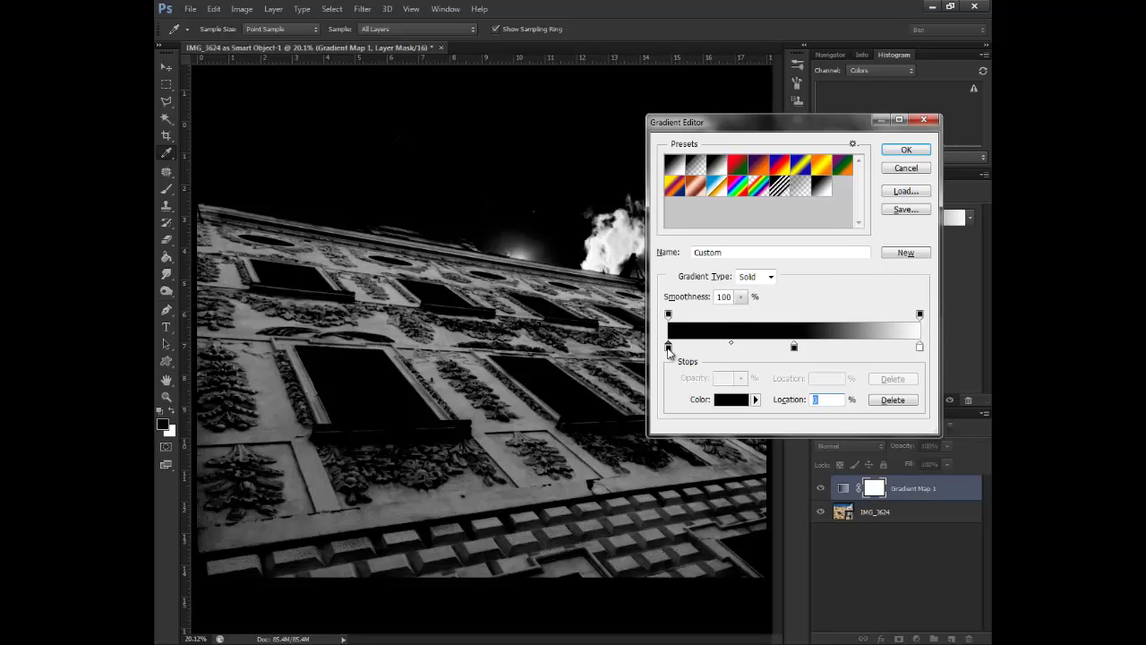
# - Set the gradient's first color stop, at 0%, to dark navy with hex value 030629
pyautogui.doubleClick(668, 347)
pyautogui.moveTo(734, 225); pyautogui.dragTo(624, 208)
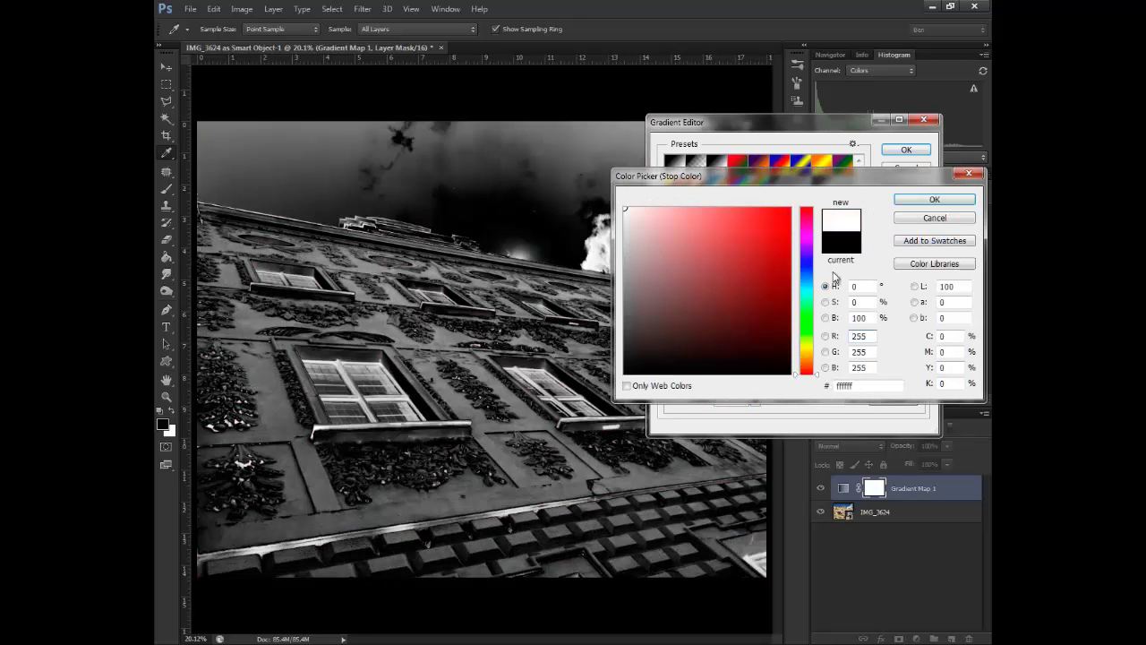
pyautogui.moveTo(777, 279)
pyautogui.mouseDown()
pyautogui.moveTo(760, 327)
pyautogui.moveTo(782, 302)
pyautogui.mouseUp()
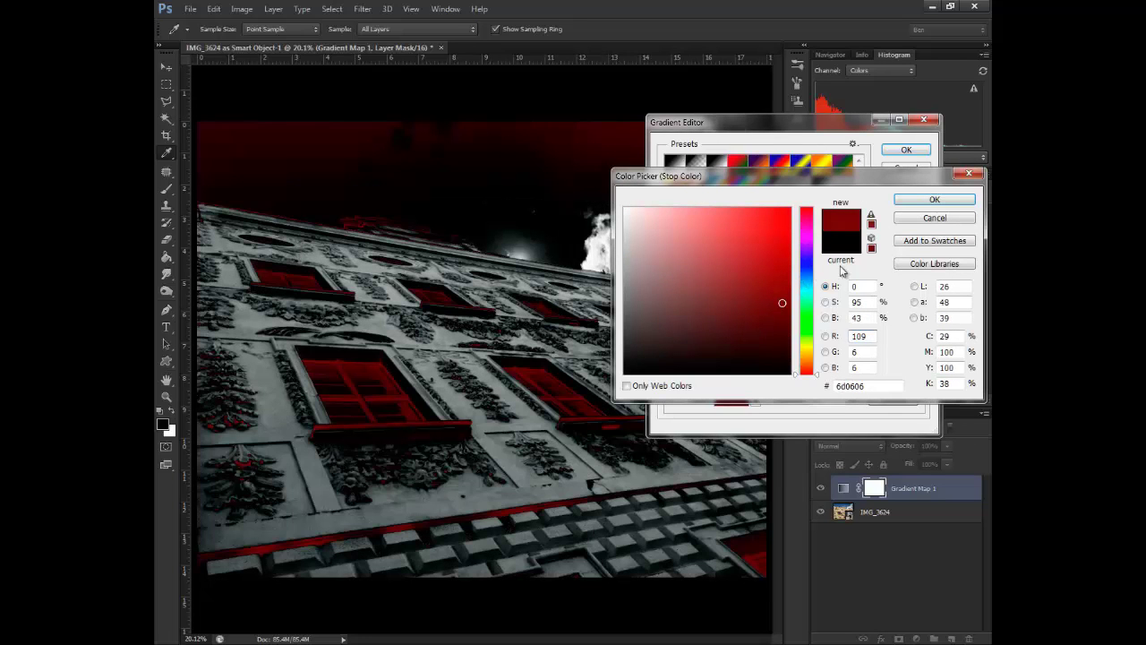
pyautogui.doubleClick(859, 386)
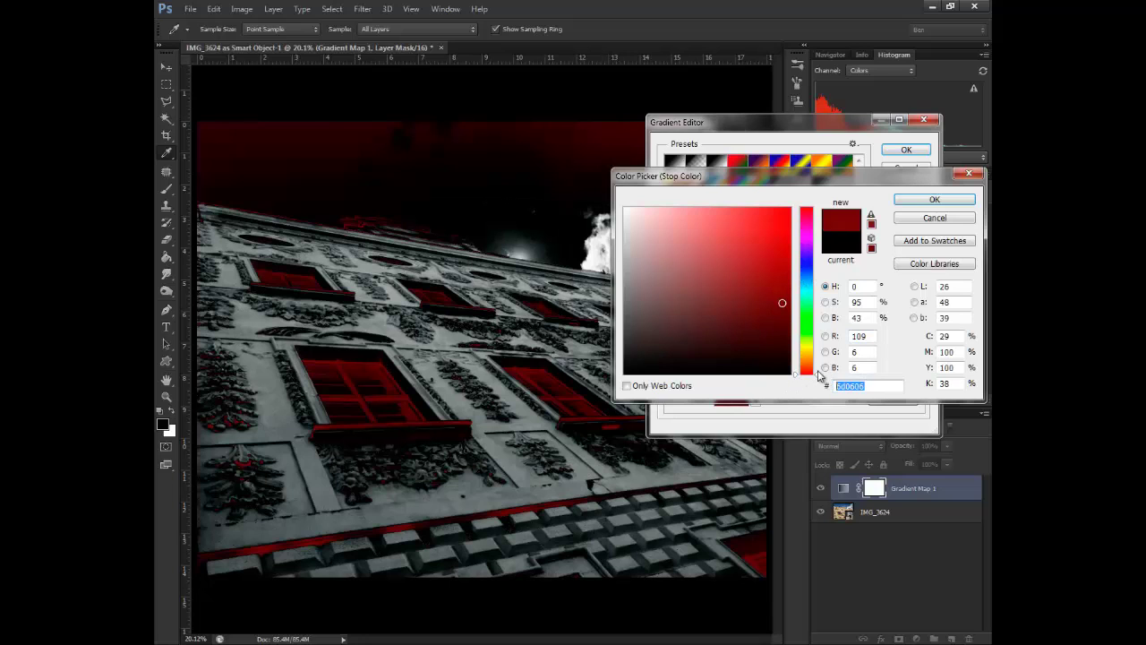
pyautogui.write('030629')
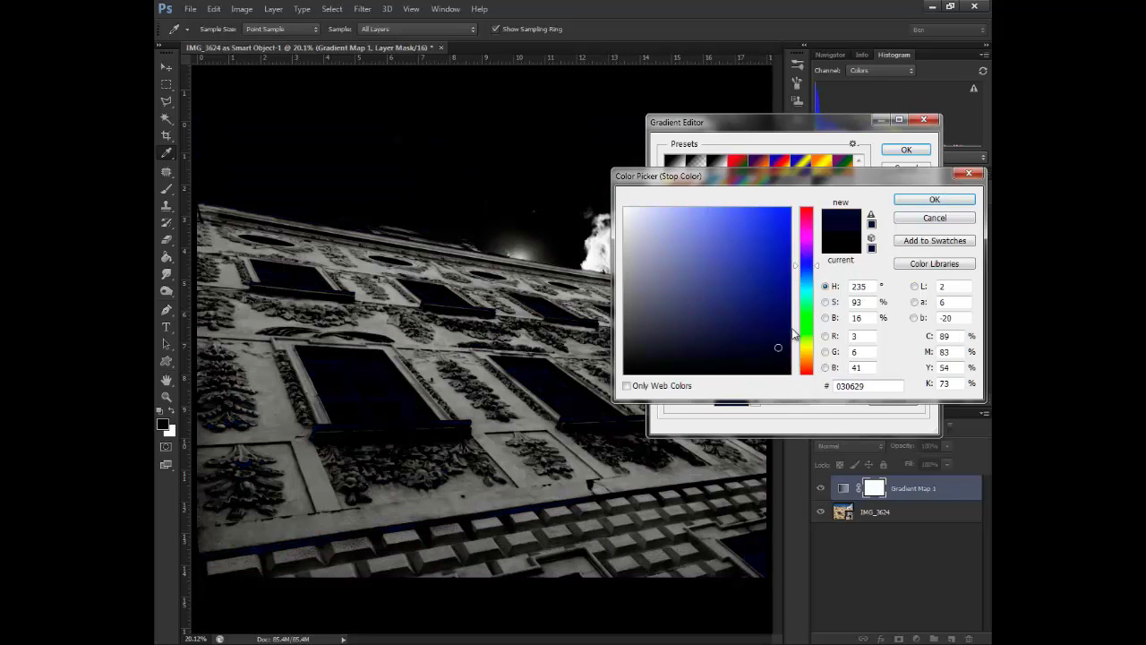
pyautogui.click(945, 198)
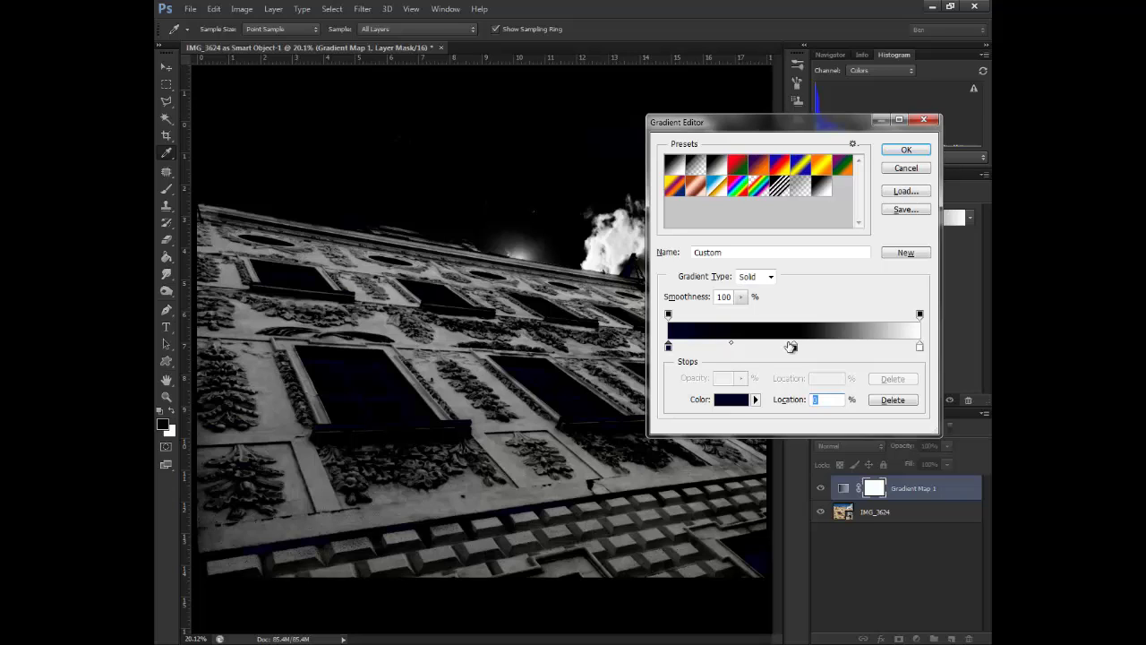
# - Set the gradient's middle color stop to blue with hex value 1f6393
pyautogui.click(791, 347)
pyautogui.doubleClick(793, 346)
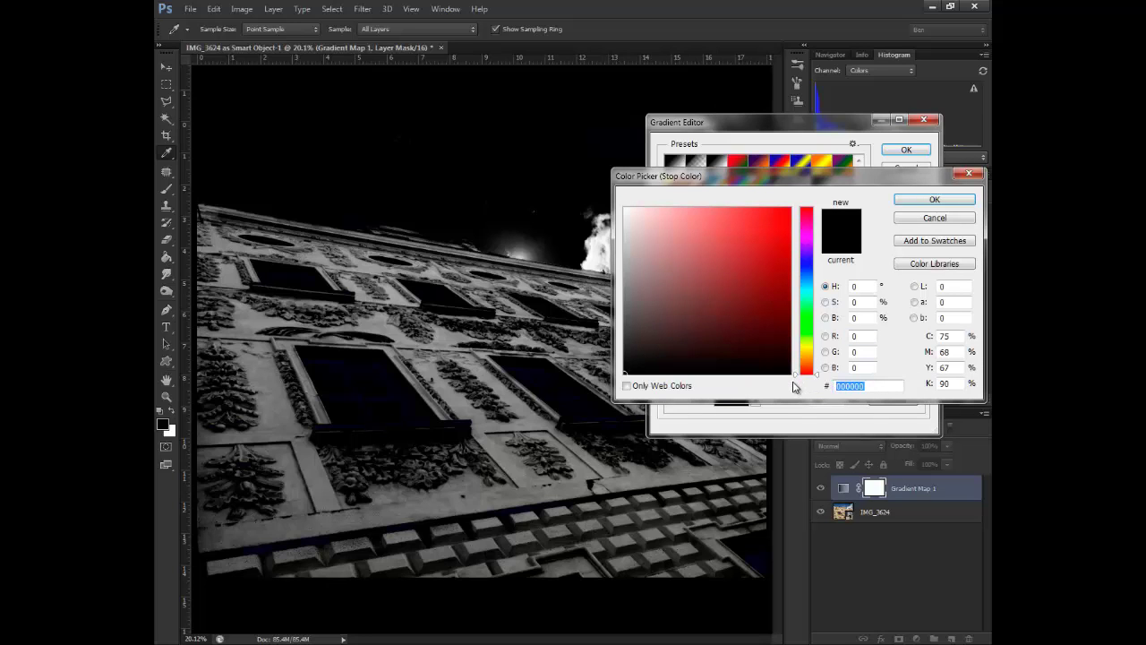
pyautogui.write('1f63')
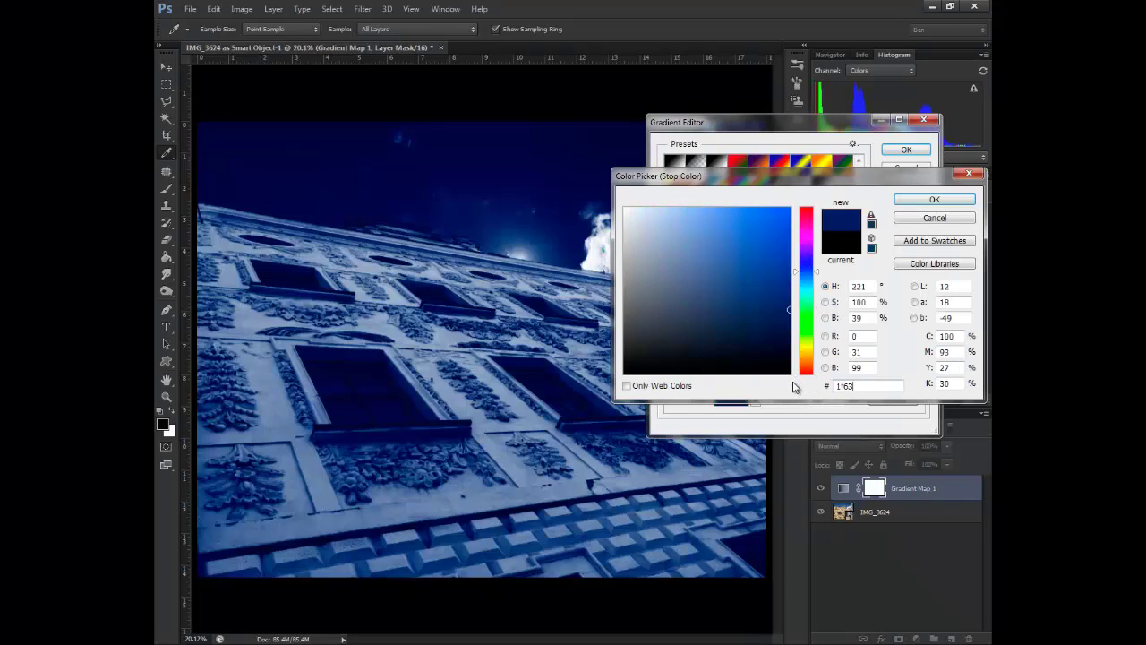
pyautogui.write('93')
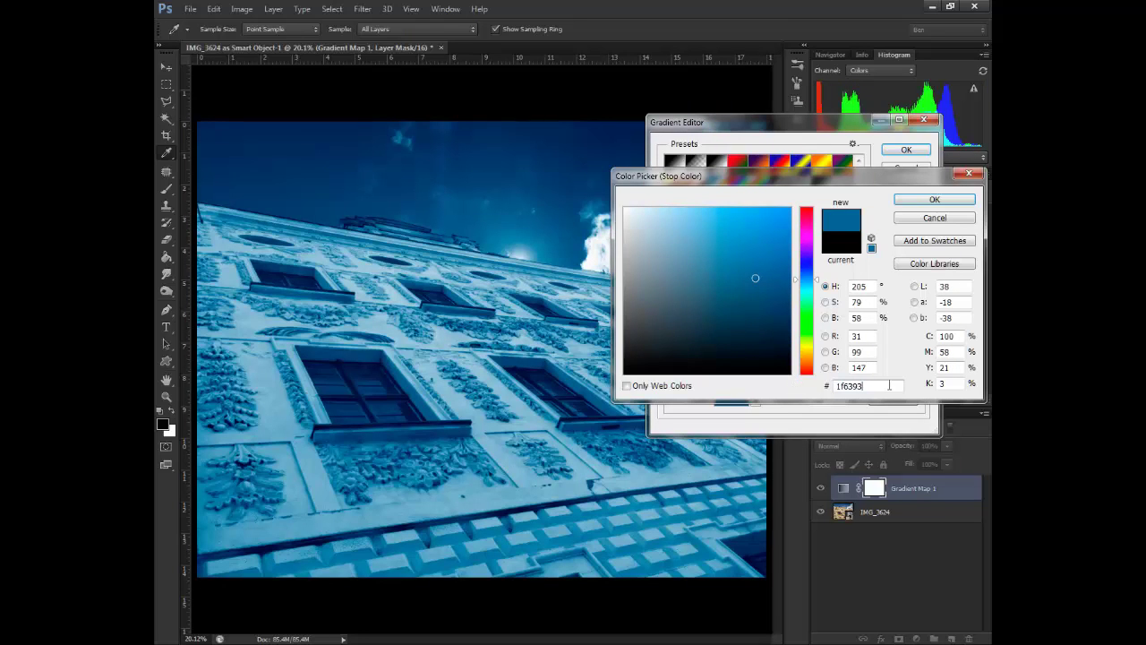
pyautogui.click(935, 199)
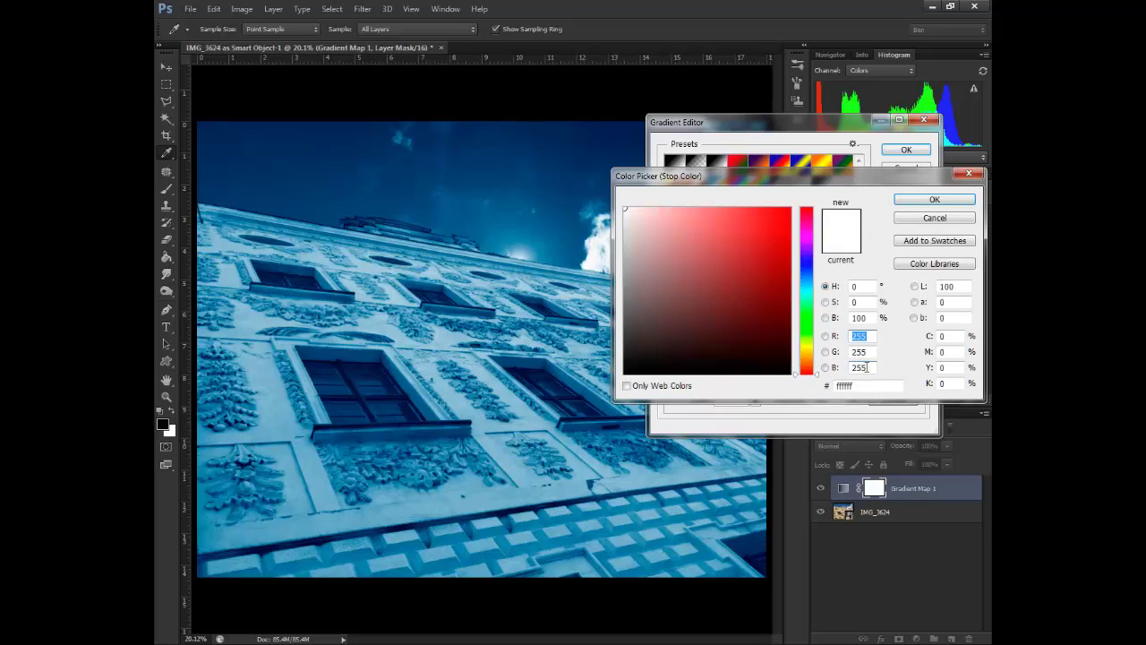
# - Set the gradient's end color stop, at 100%, to hex value 14e2af and accept the edited gradient
pyautogui.doubleClick(864, 385)
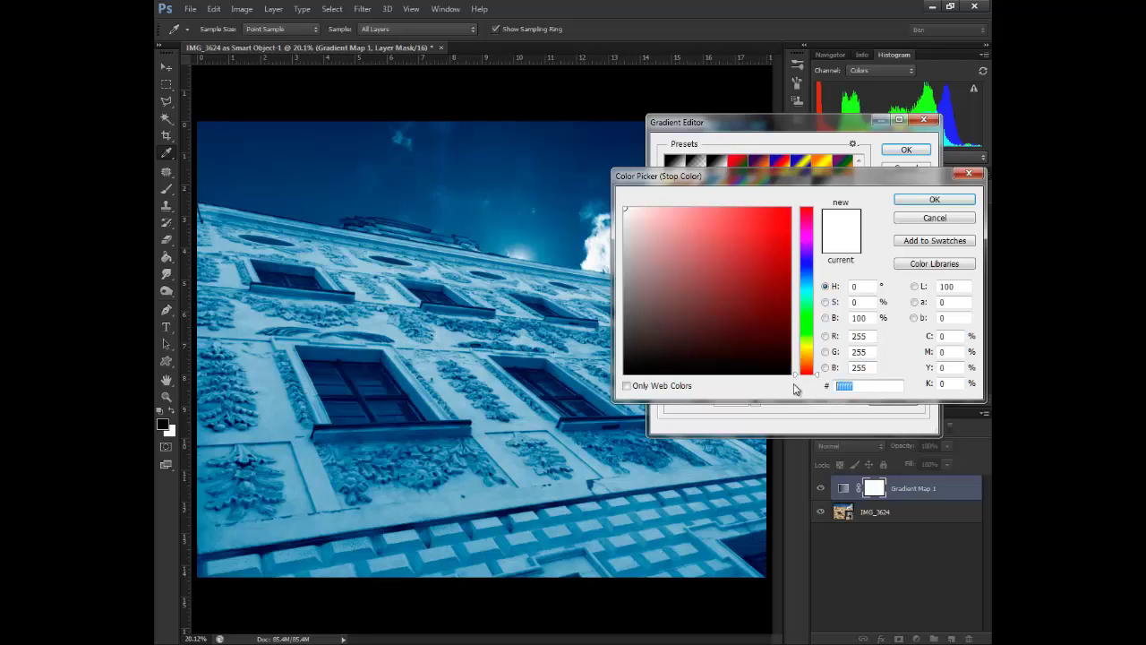
pyautogui.write('14e')
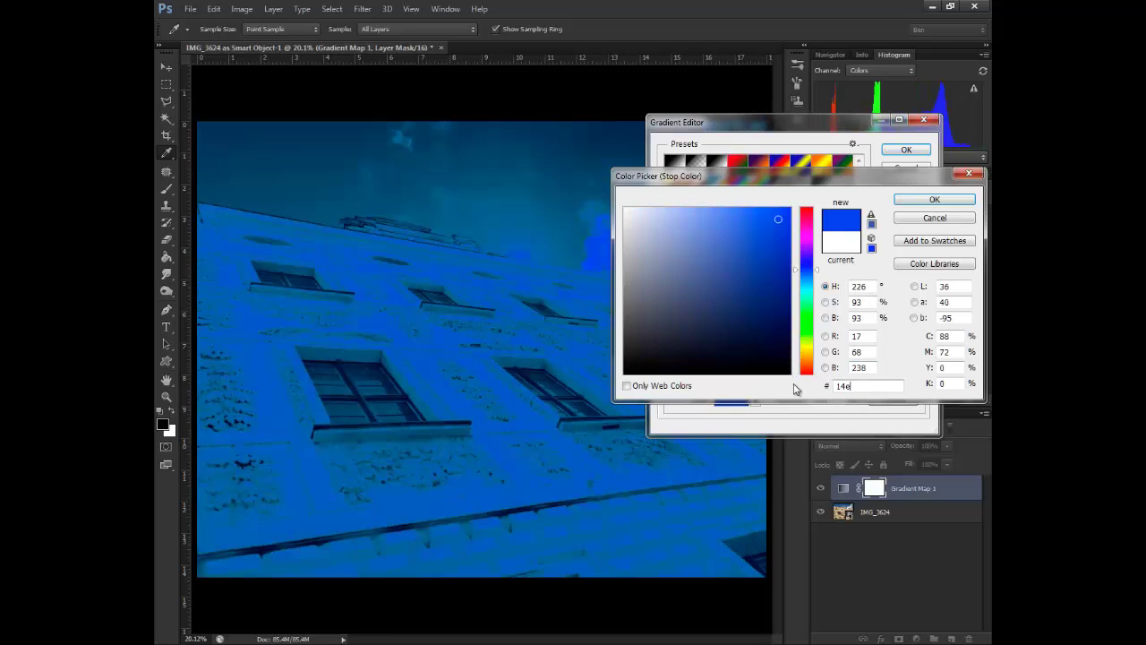
pyautogui.write('2af')
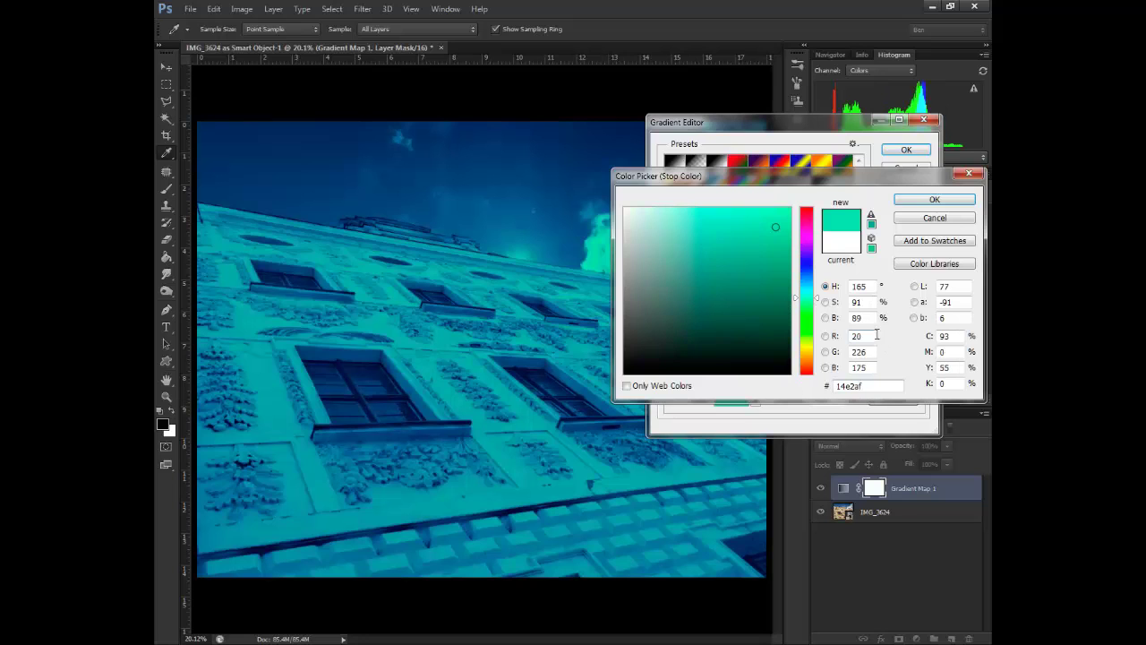
pyautogui.click(934, 199)
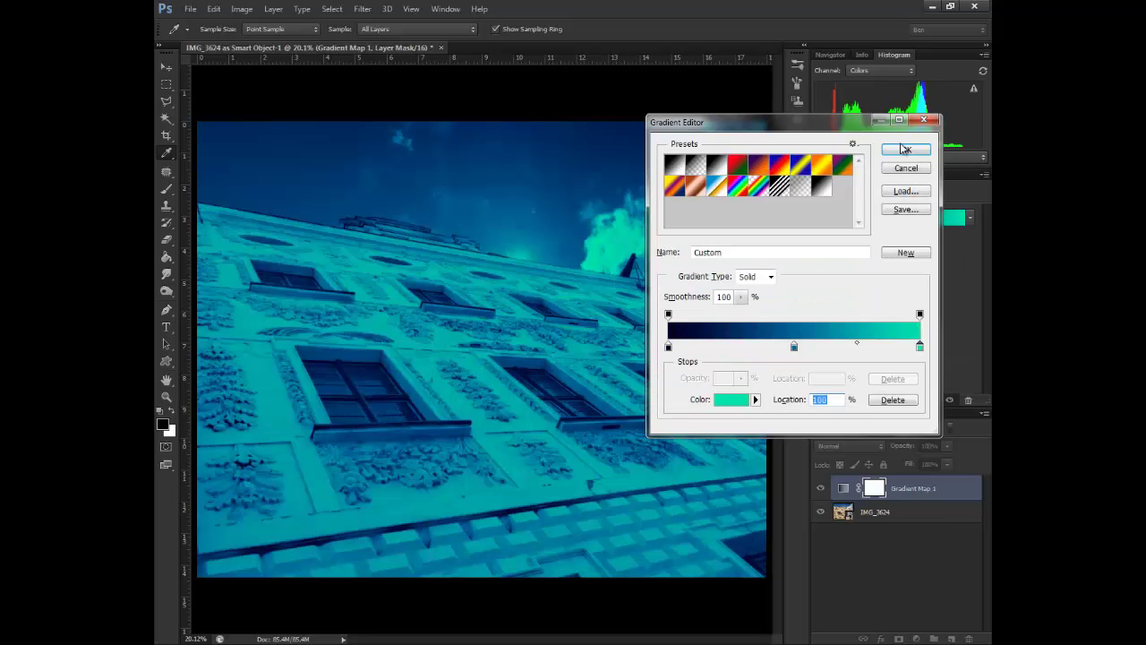
pyautogui.click(905, 150)
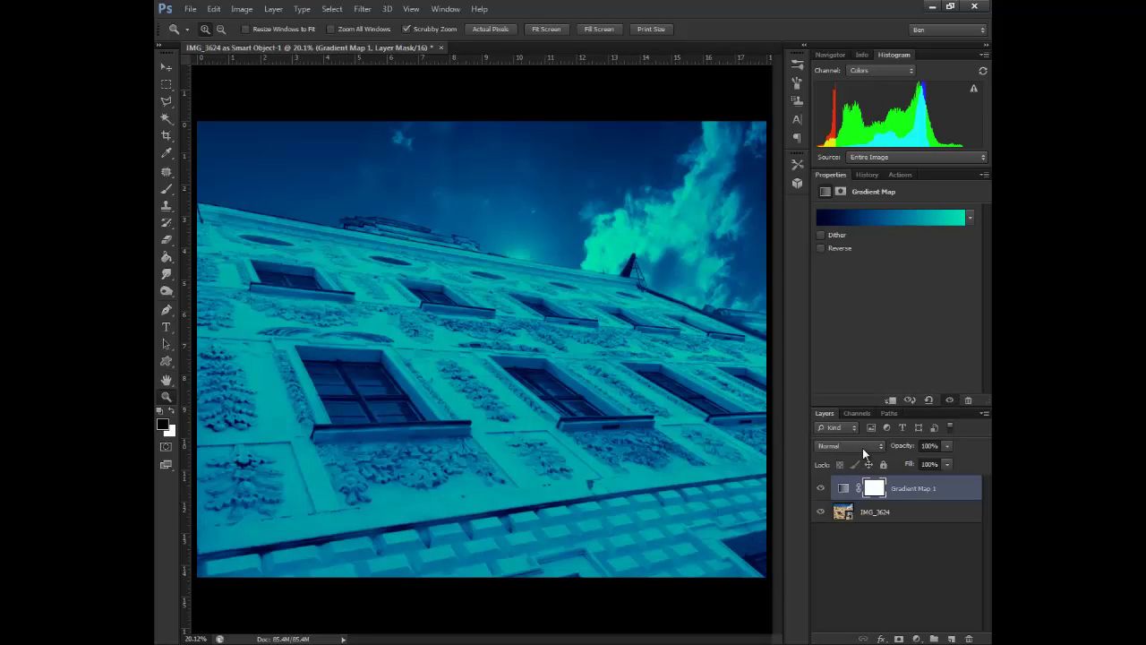
# - Set the gradient map layer's blend mode to Soft Light after trying Overlay, and compare the photo with and without the layer
pyautogui.click(862, 447)
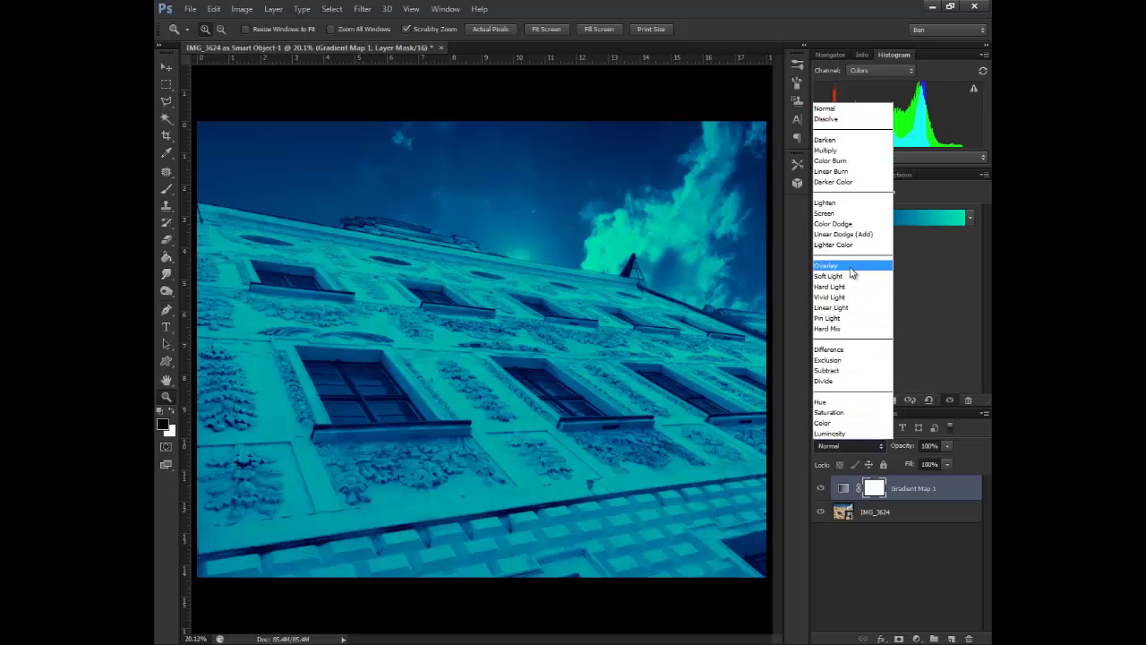
pyautogui.click(850, 268)
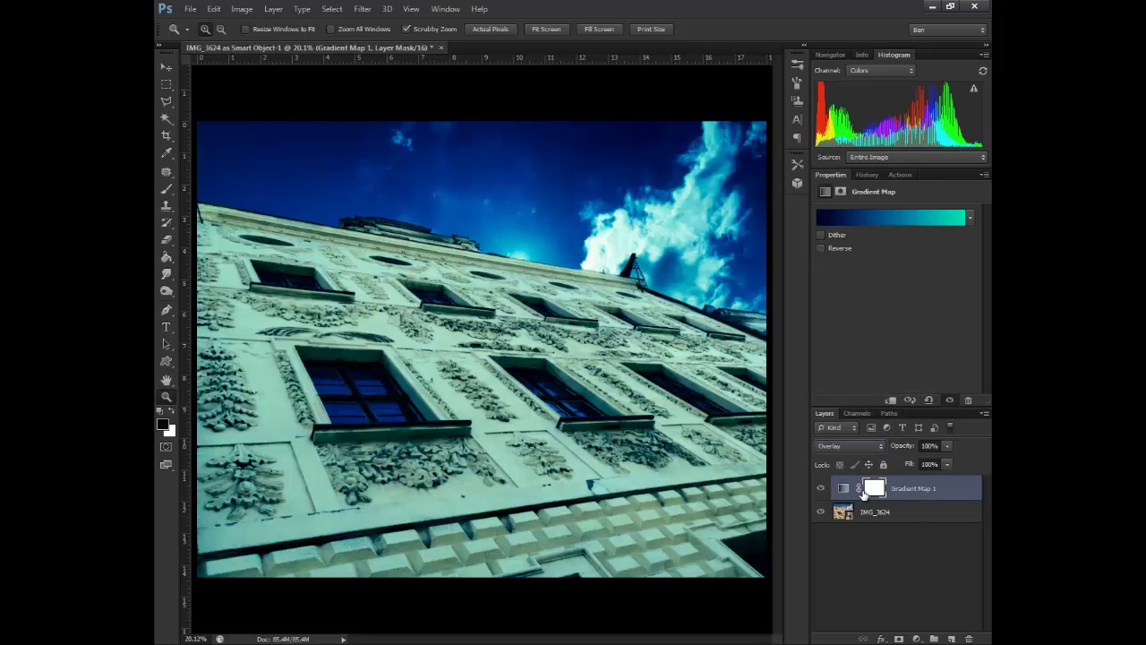
pyautogui.click(876, 446)
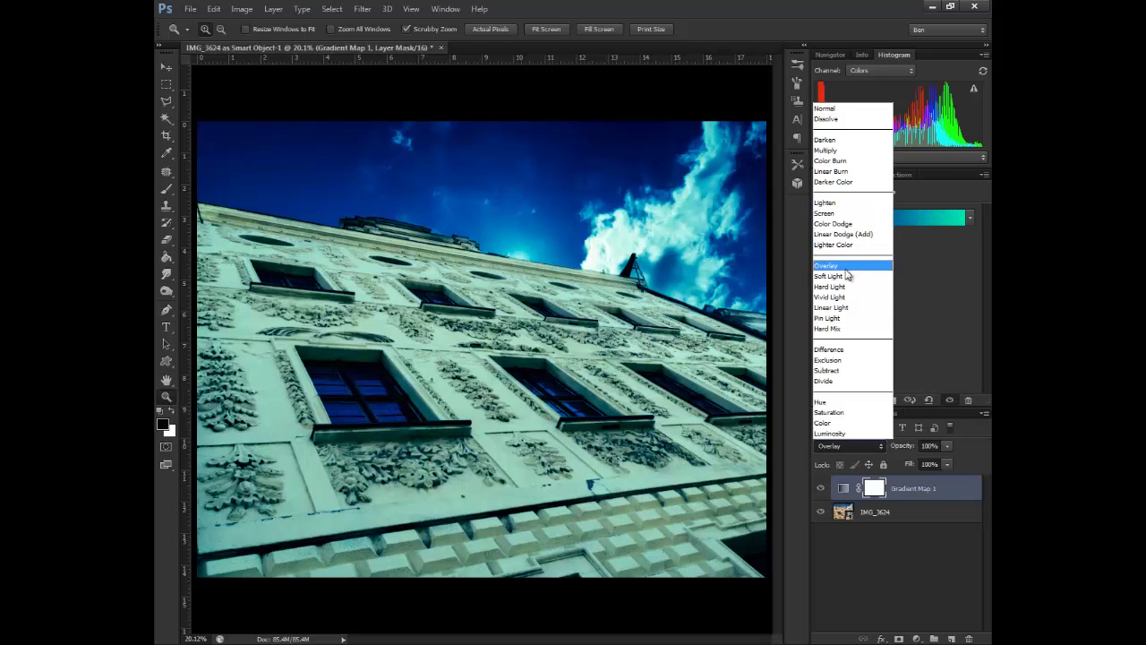
pyautogui.click(845, 276)
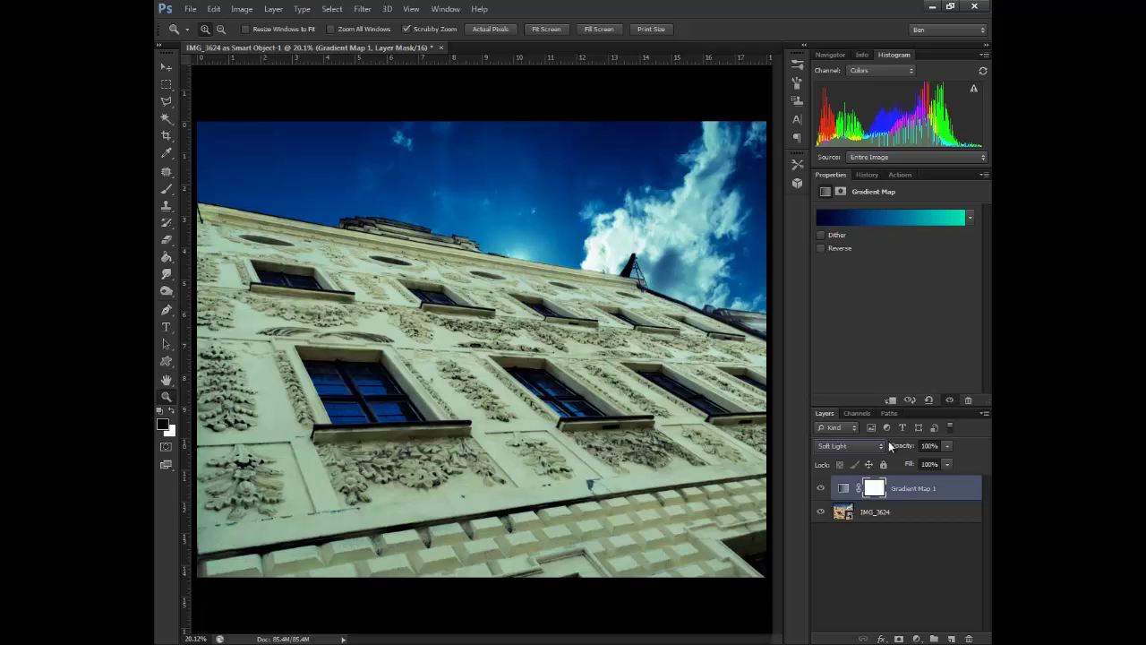
pyautogui.click(820, 487)
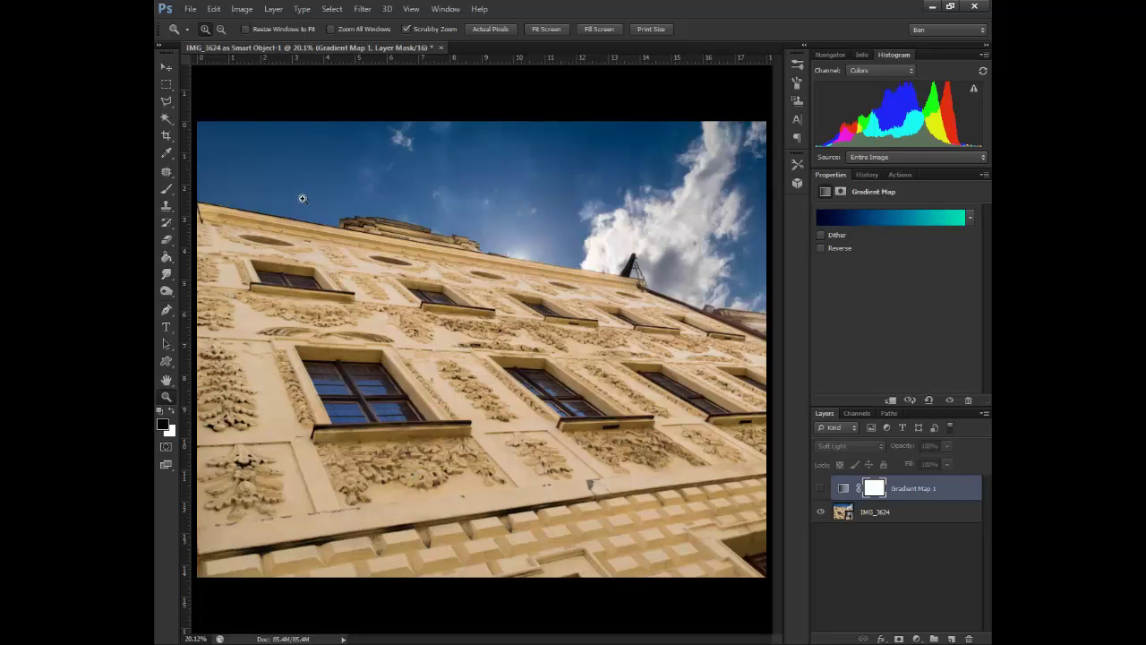
pyautogui.click(820, 488)
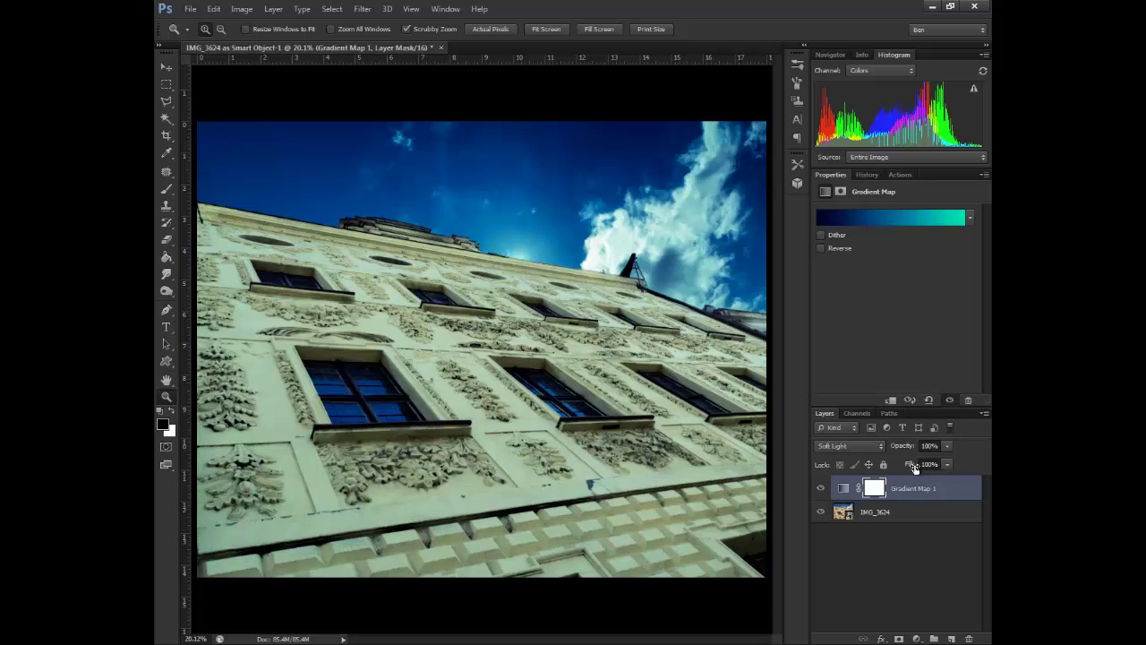
# - Add a new layer and draw an elliptical selection with a 100 px feather spanning the whole photo
pyautogui.click(952, 637)
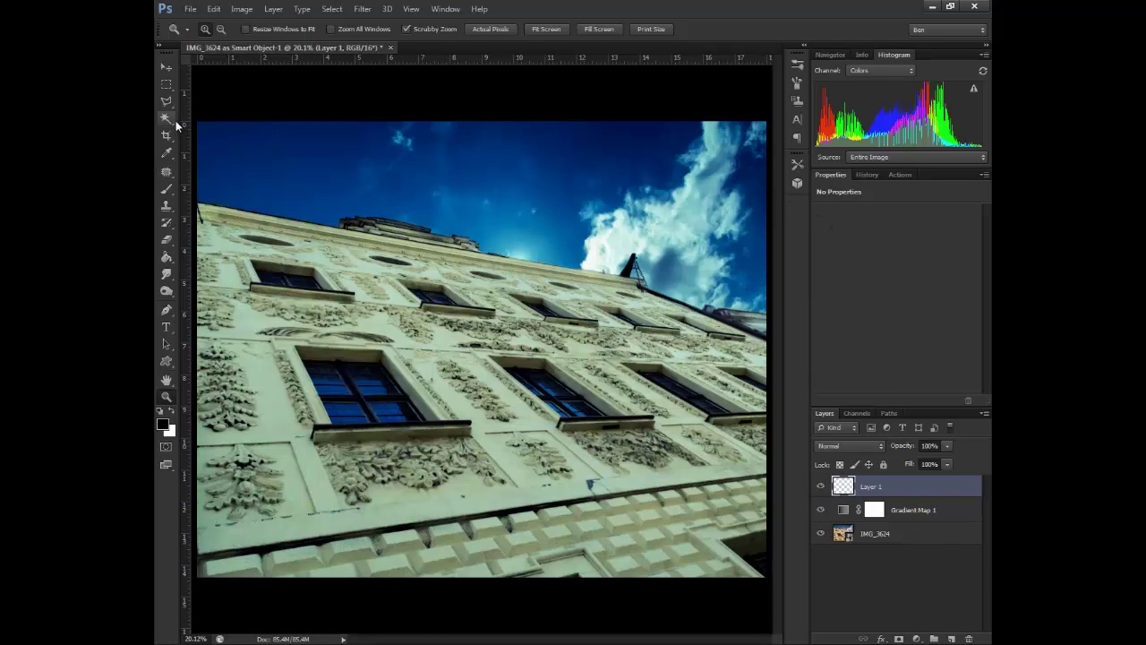
pyautogui.click(165, 84)
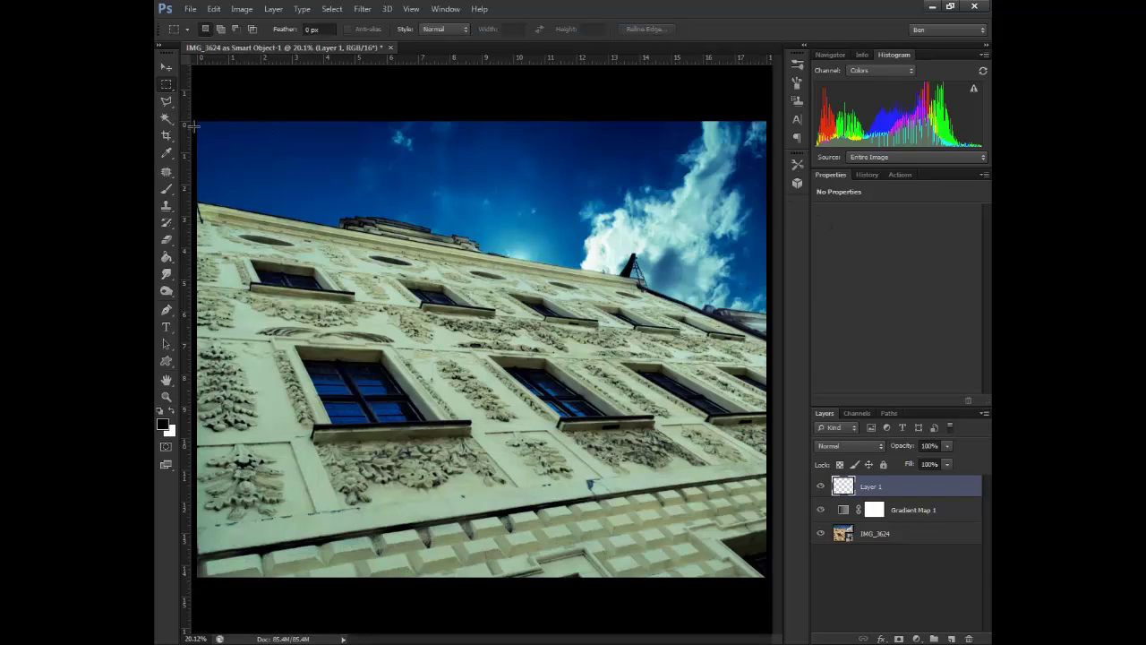
pyautogui.rightClick(167, 86)
pyautogui.click(198, 95)
pyautogui.click(316, 32)
pyautogui.write('20011')
pyautogui.press('BackSpace')
pyautogui.write('00')
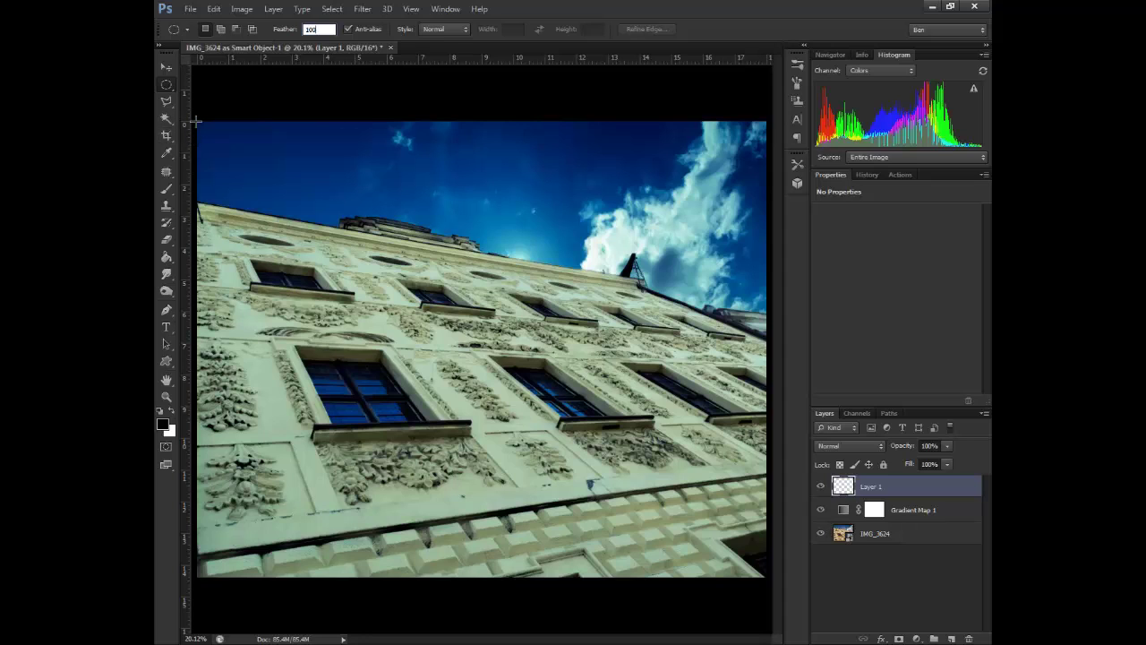
pyautogui.moveTo(196, 121); pyautogui.dragTo(763, 576)
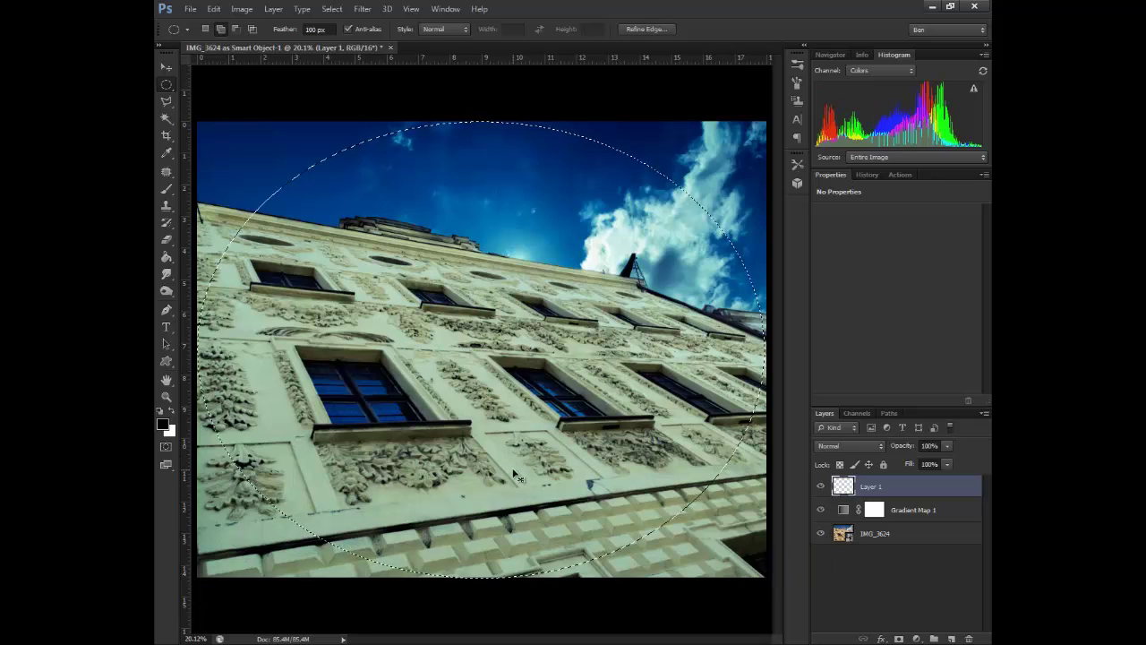
# - Invert the elliptical selection, fill the photo's corners outside the ellipse with black, and deselect
pyautogui.hotkey('ctrl', 'shift', 'i')
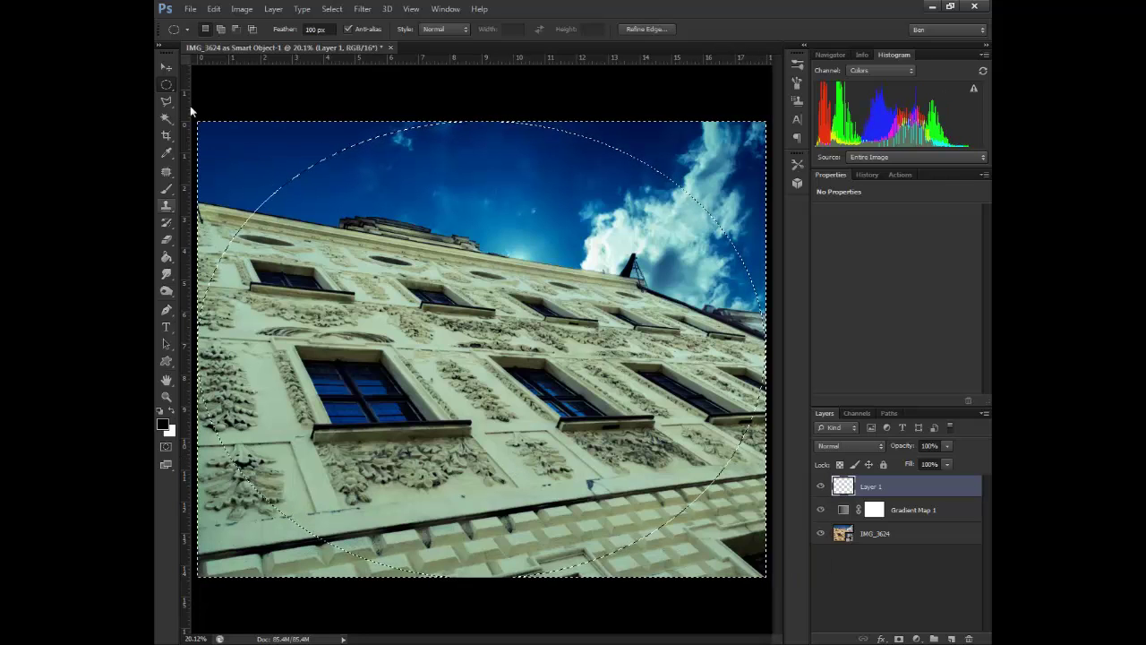
pyautogui.click(166, 257)
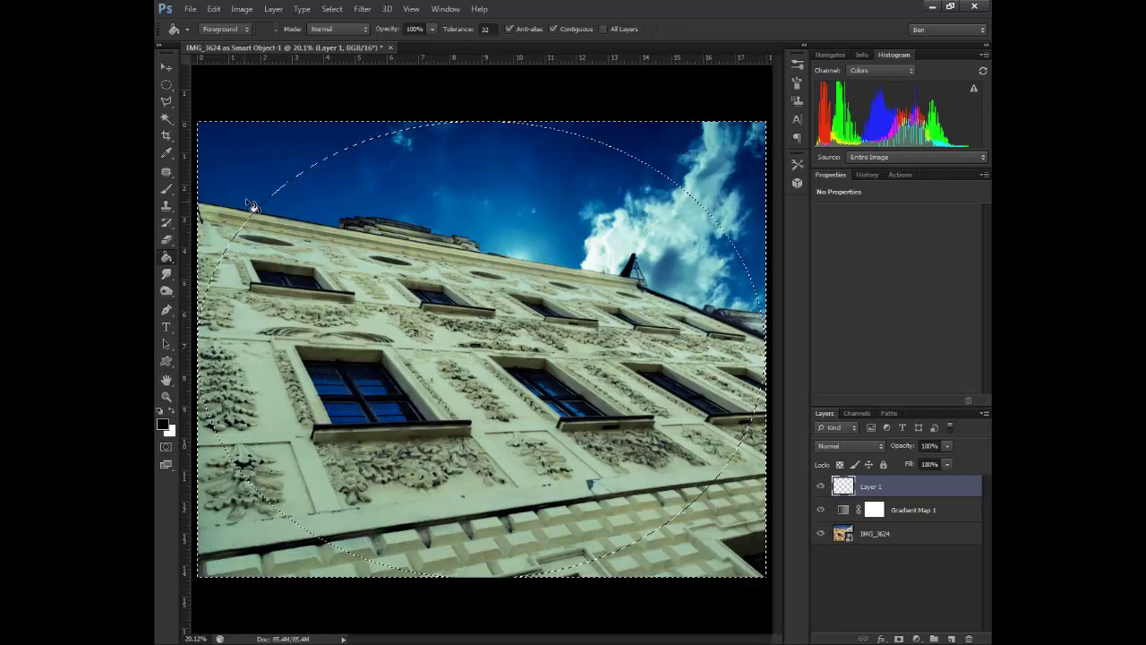
pyautogui.click(217, 190)
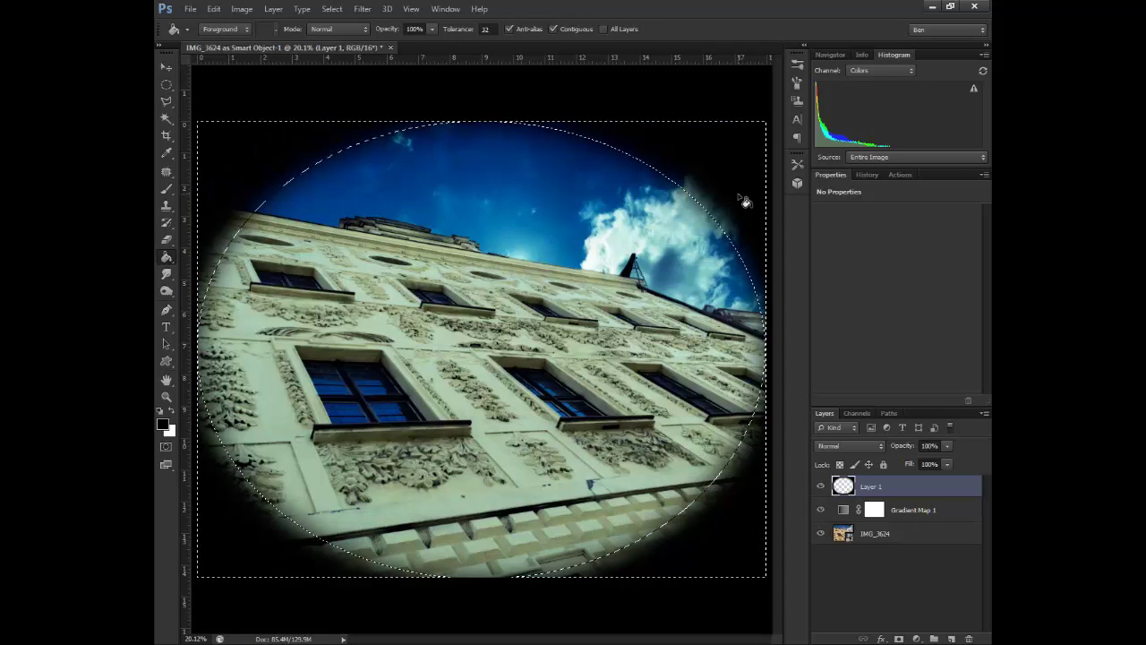
pyautogui.hotkey('ctrl', 'd')
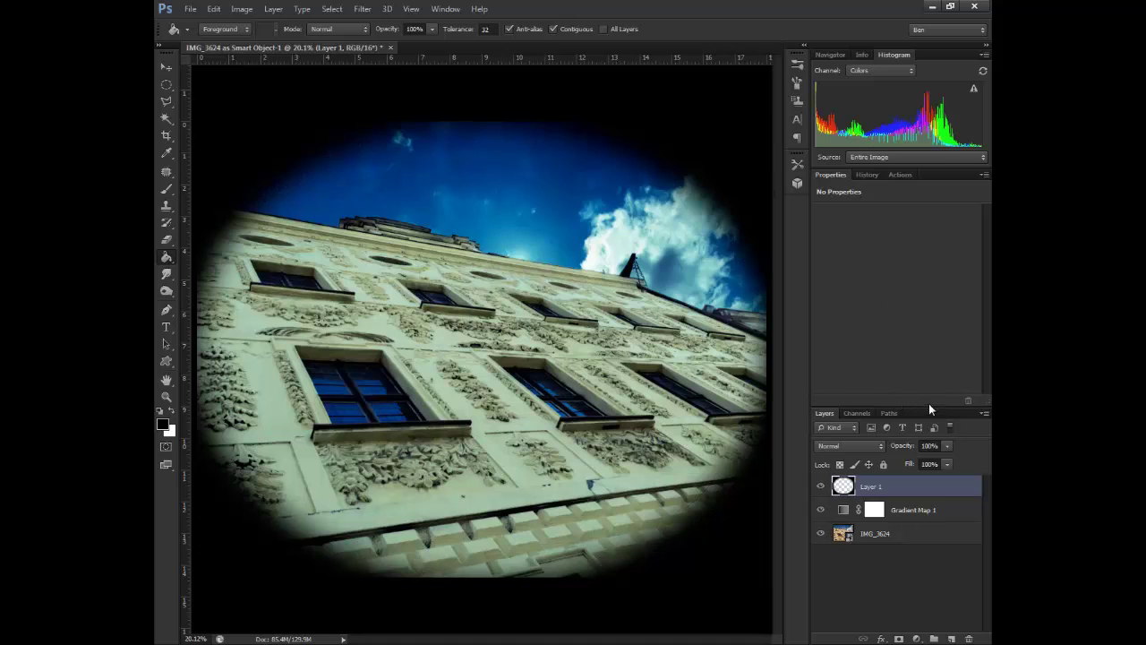
# - Try Multiply and Overlay blending on the black vignette layer, and delete the layer
pyautogui.click(876, 448)
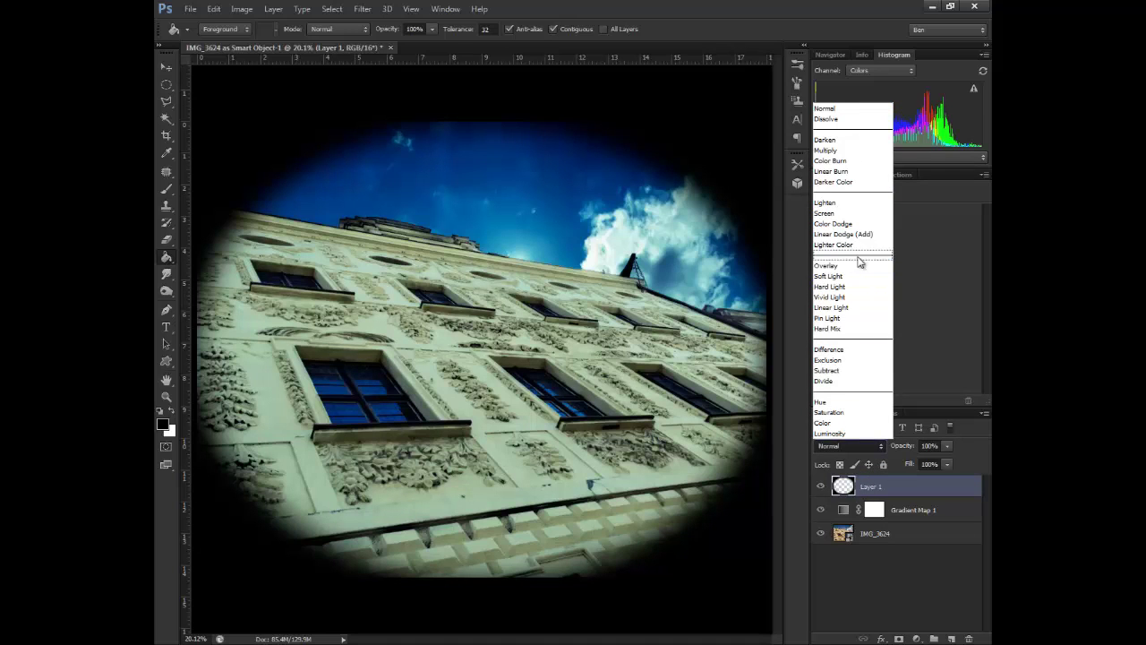
pyautogui.click(848, 152)
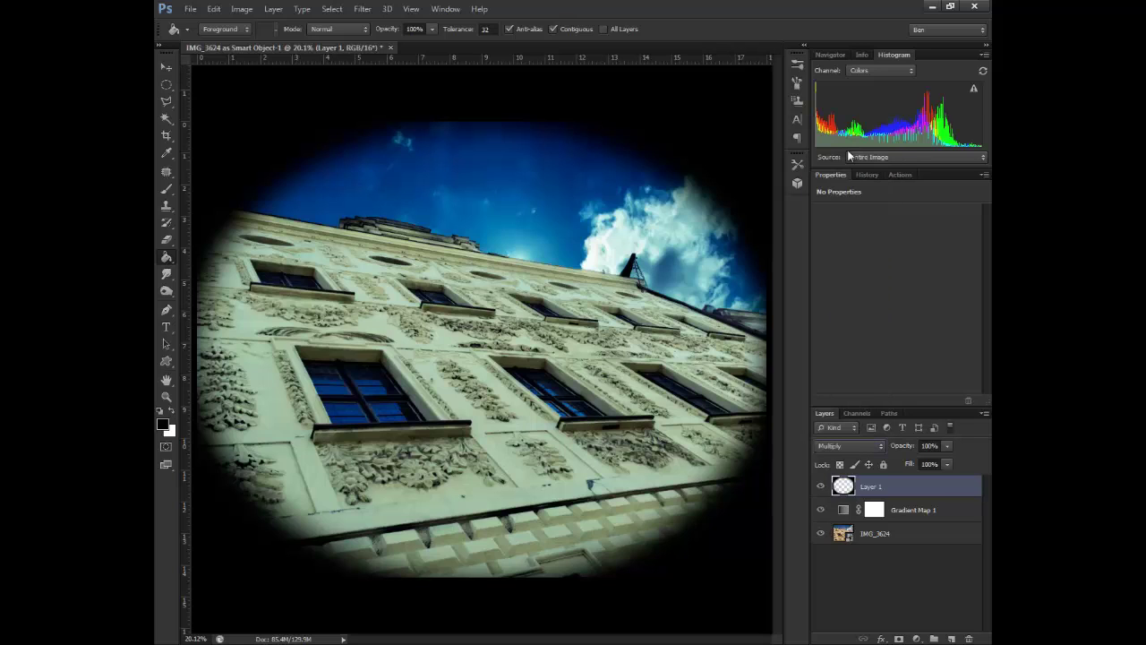
pyautogui.click(880, 449)
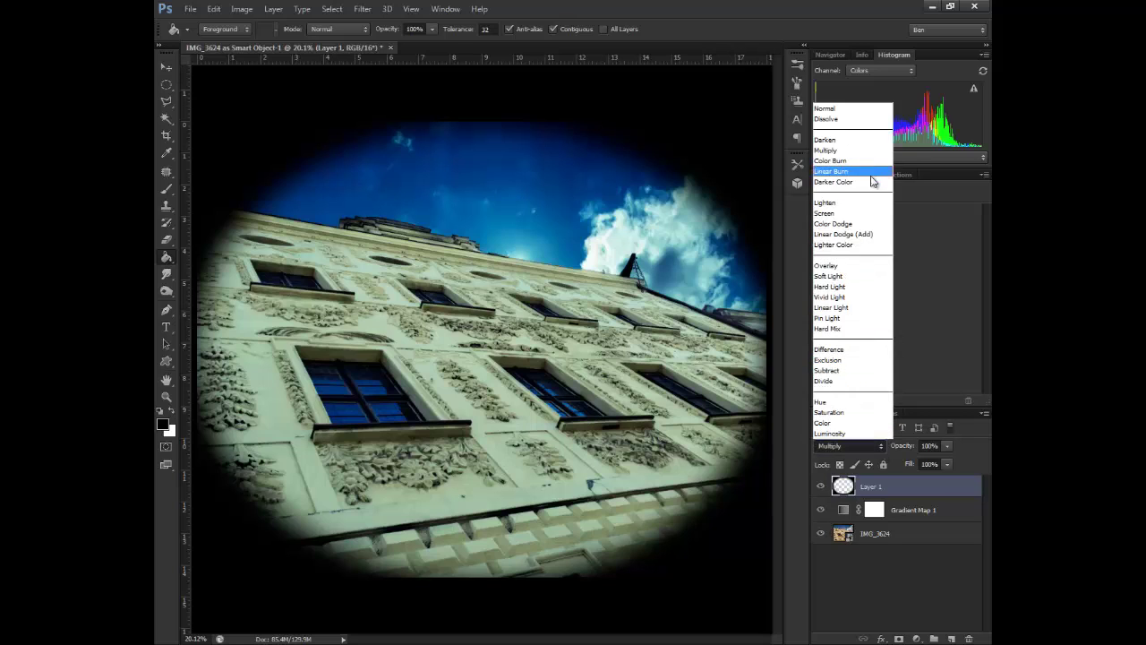
pyautogui.click(850, 260)
pyautogui.moveTo(917, 461); pyautogui.dragTo(899, 461)
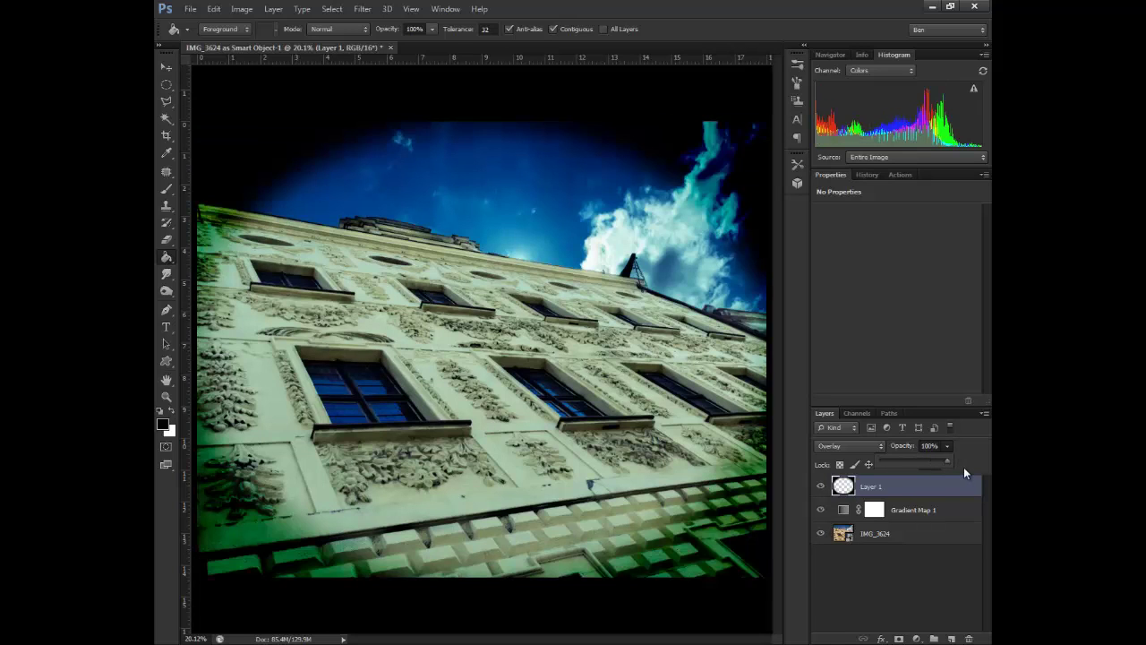
pyautogui.moveTo(919, 486); pyautogui.dragTo(968, 638)
# - Select the whole canvas and add a new empty layer above the gradient map
pyautogui.hotkey('ctrl', 'a')
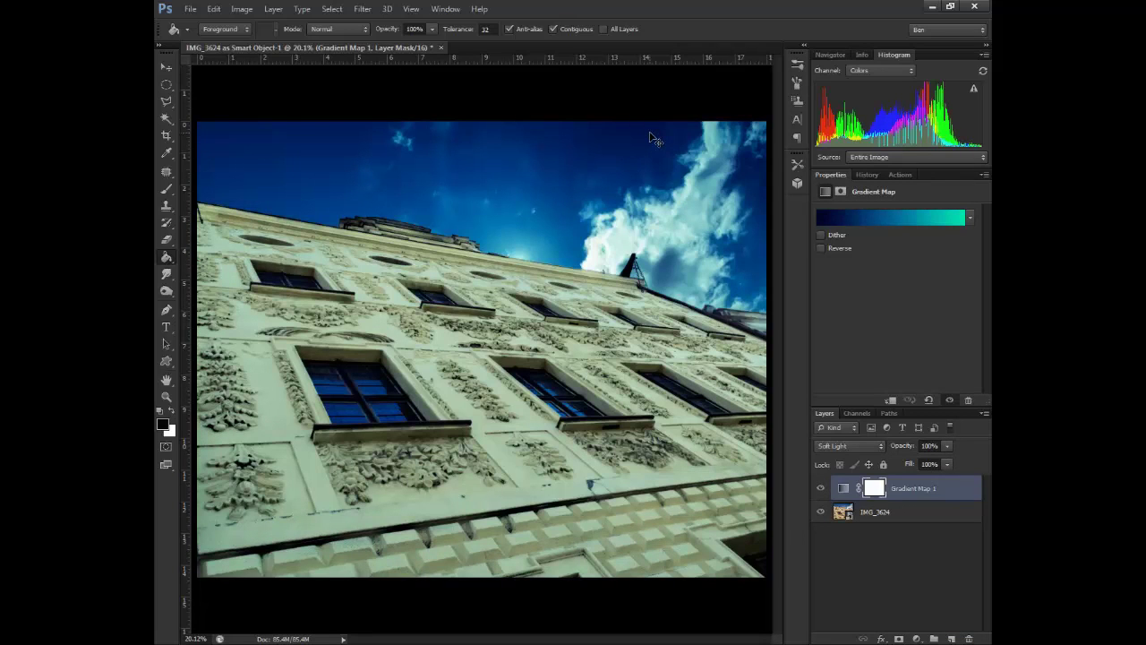
pyautogui.click(950, 638)
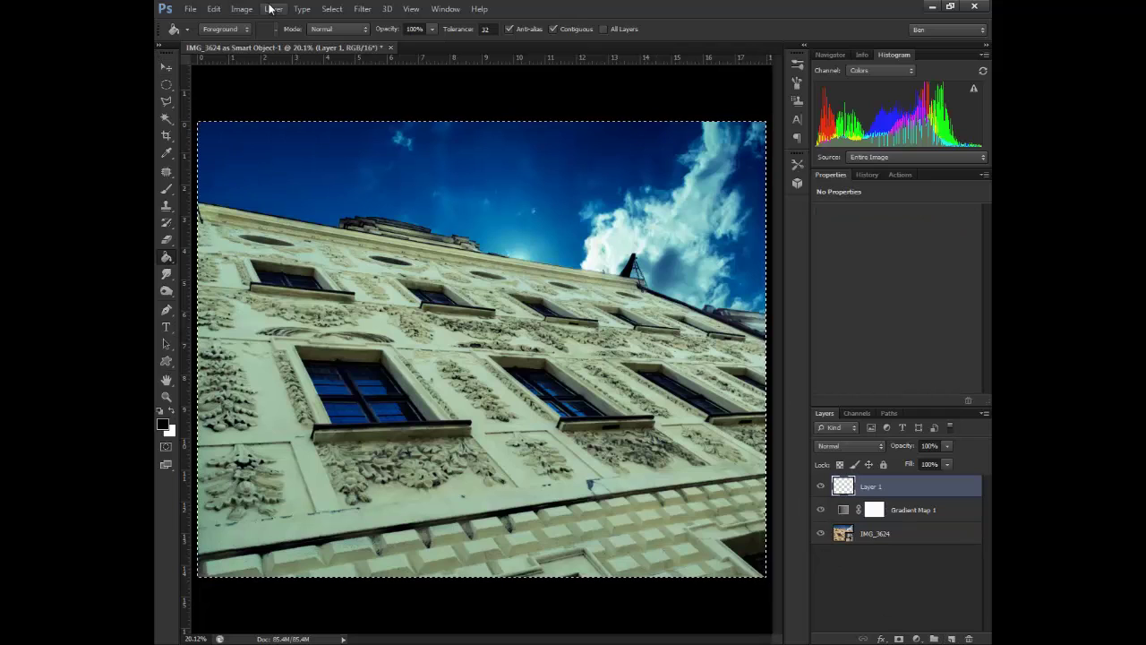
# - Try a 200-pixel border selection with a 200-pixel feather around the photo's edges, and clear the selection
pyautogui.click(332, 10)
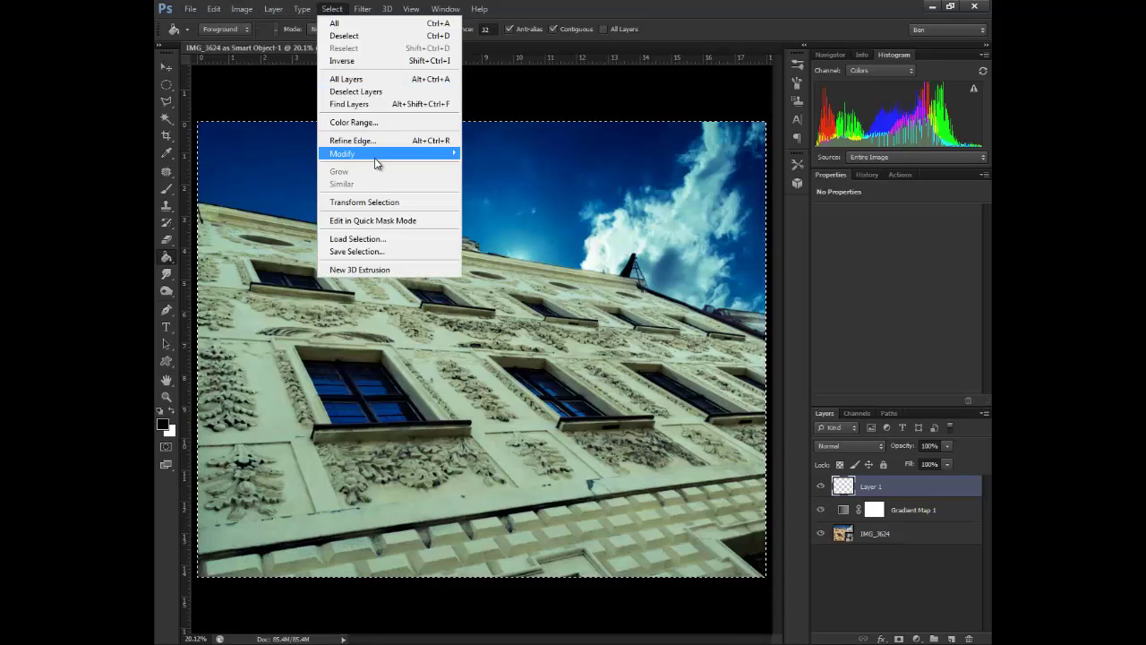
pyautogui.moveTo(381, 154)
pyautogui.click(497, 154)
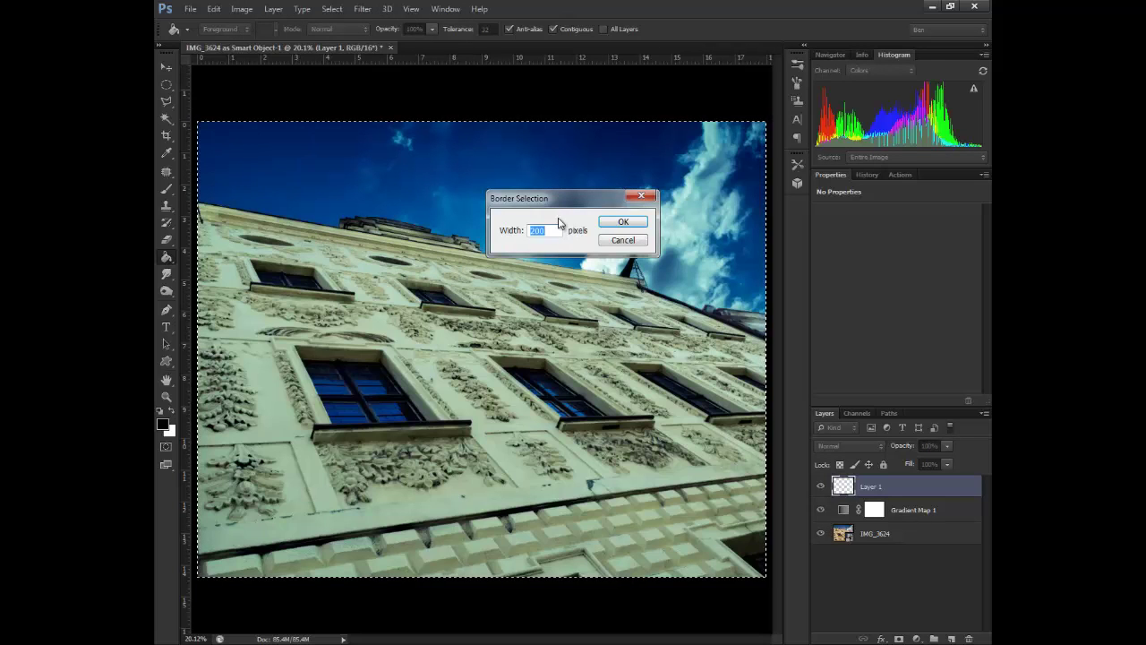
pyautogui.press('Return')
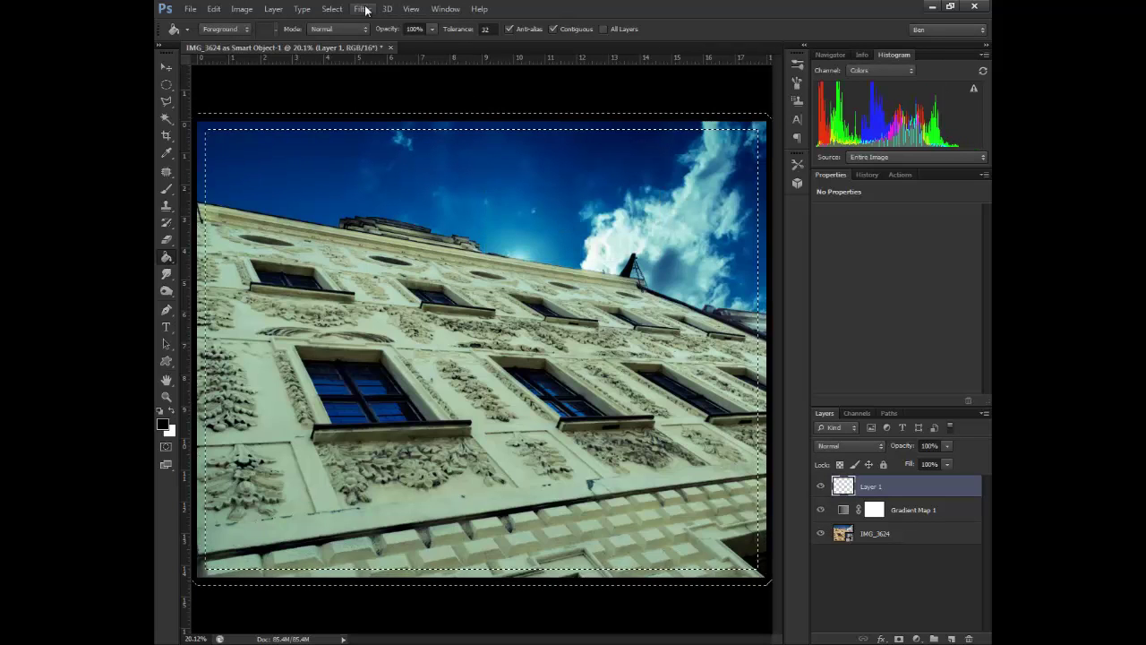
pyautogui.click(338, 10)
pyautogui.moveTo(448, 153)
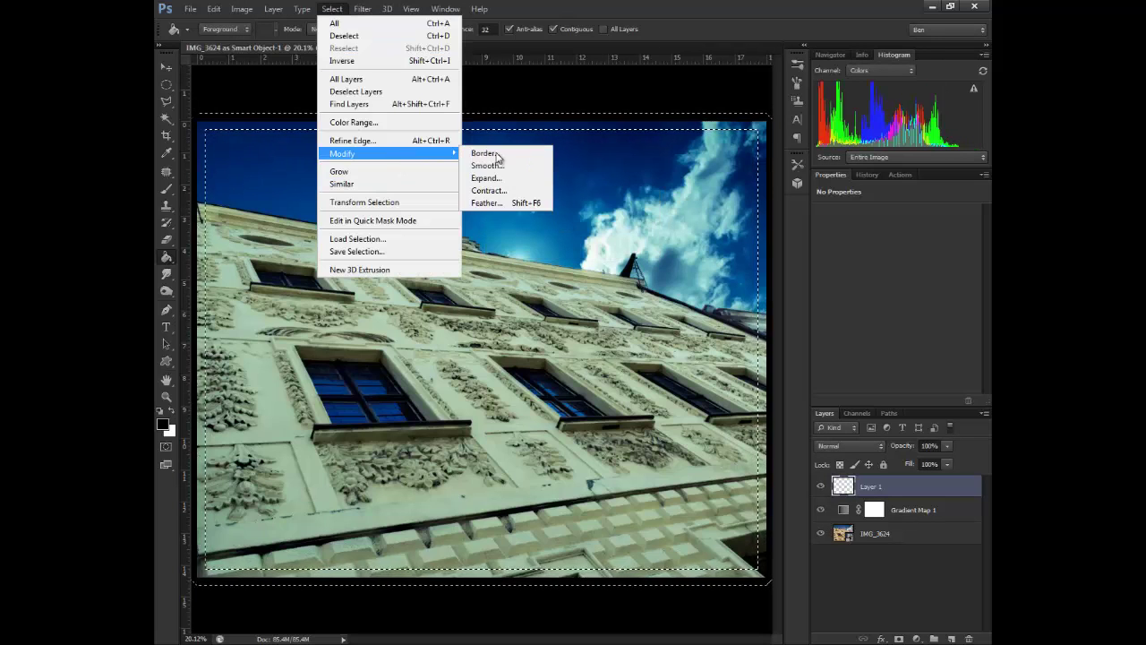
pyautogui.click(486, 202)
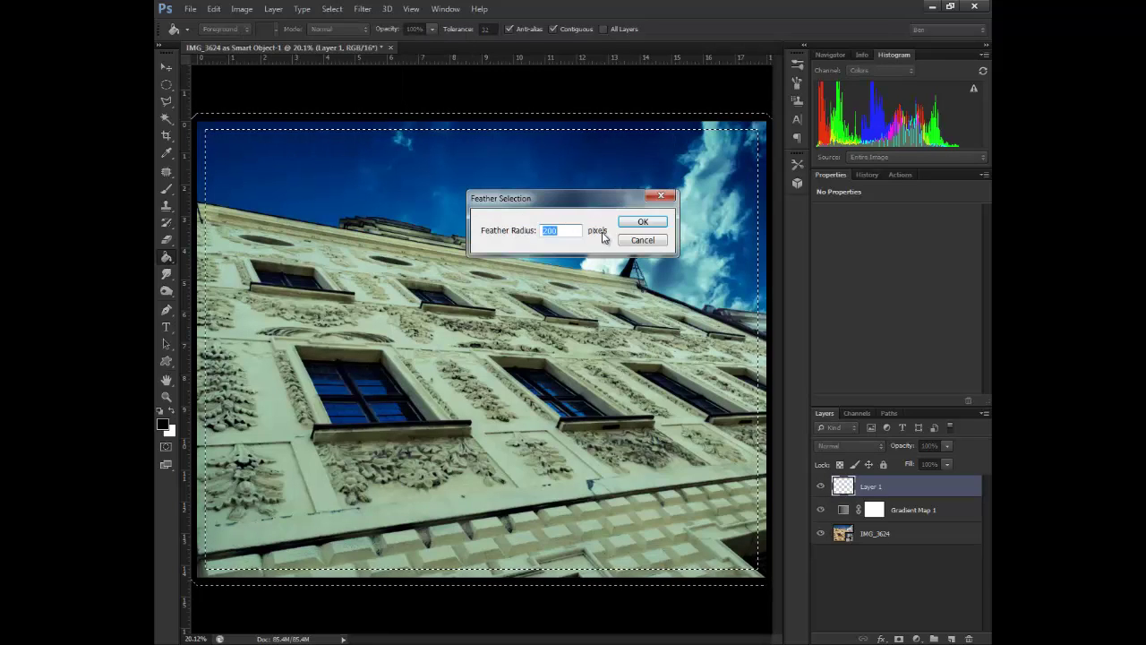
pyautogui.press('Return')
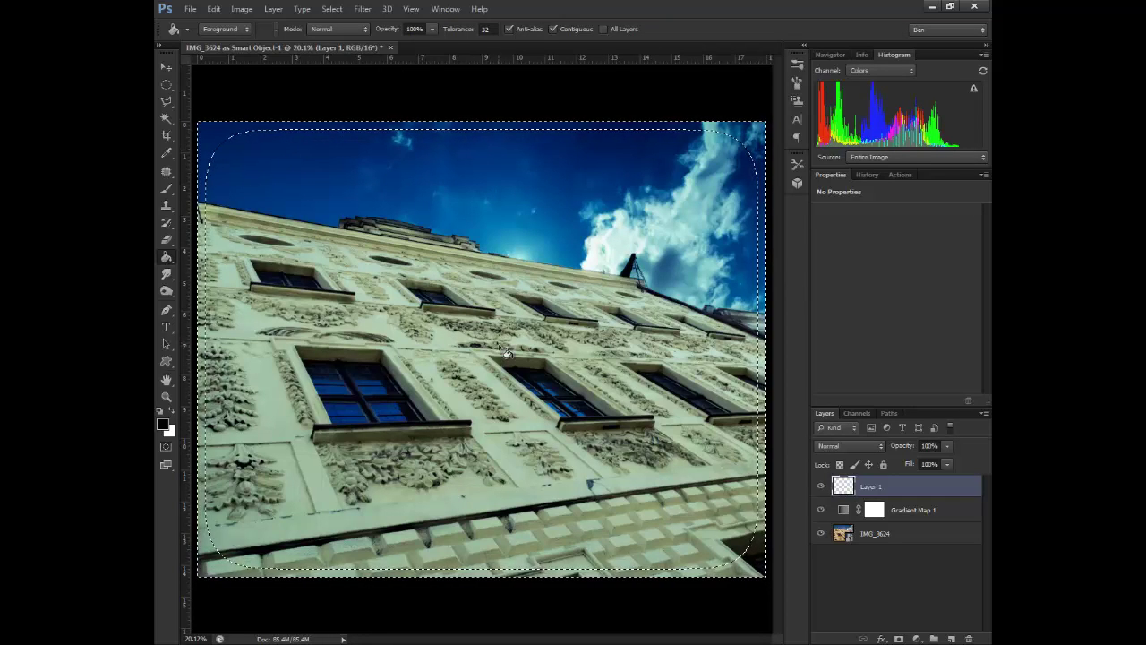
pyautogui.hotkey('ctrl', 'd')
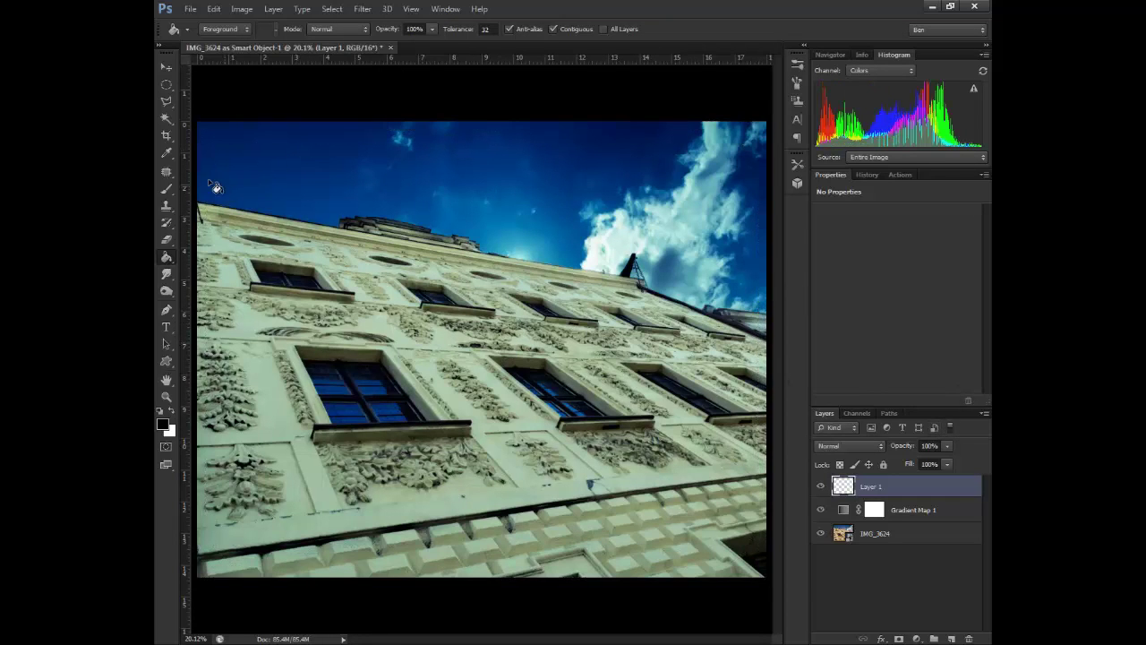
pyautogui.press('m')
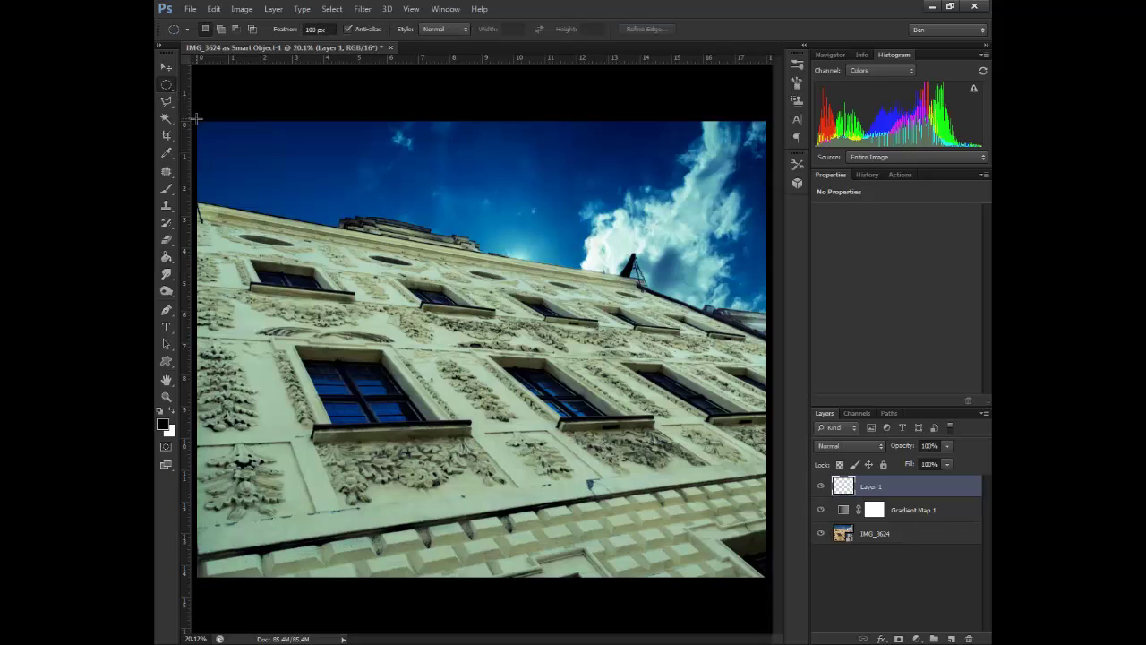
pyautogui.moveTo(195, 118); pyautogui.dragTo(764, 576)
pyautogui.hotkey('ctrl', 'd')
# - Fill the new layer entirely with black and set its blend mode to Overlay after trying Soft Light
pyautogui.click(165, 259)
pyautogui.click(370, 330)
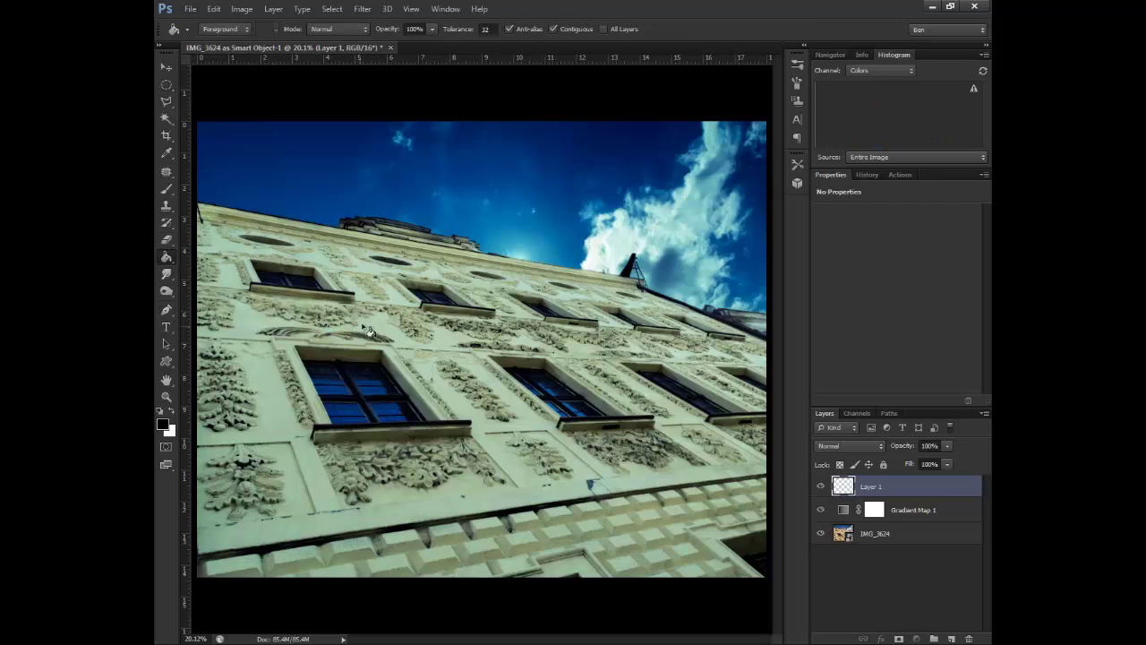
pyautogui.click(850, 444)
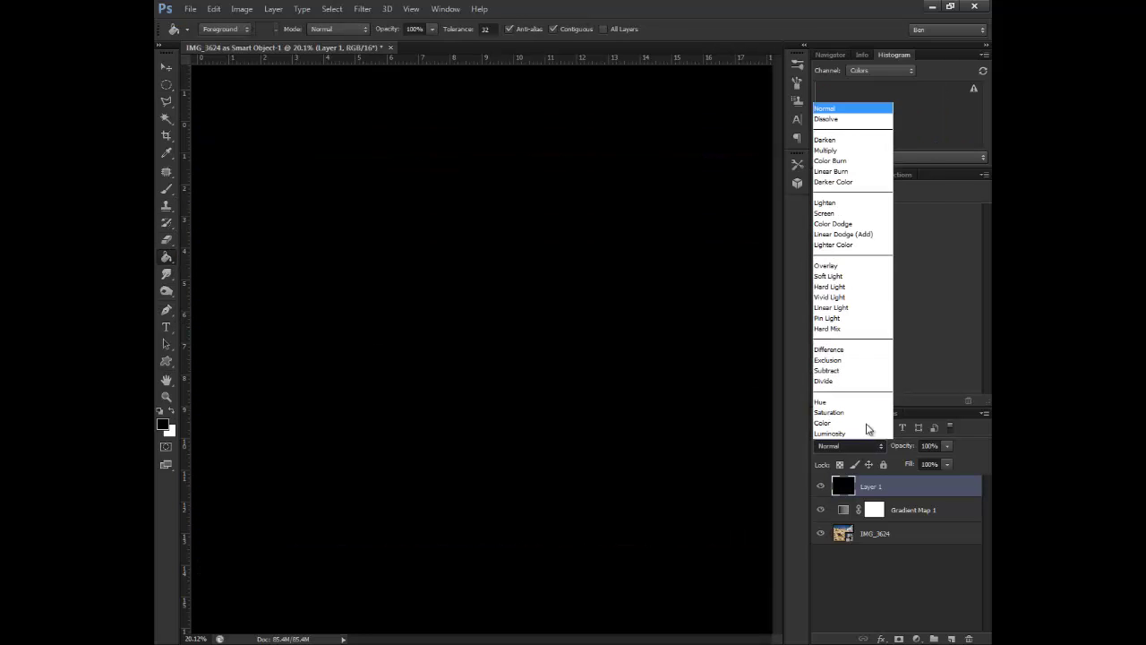
pyautogui.click(858, 273)
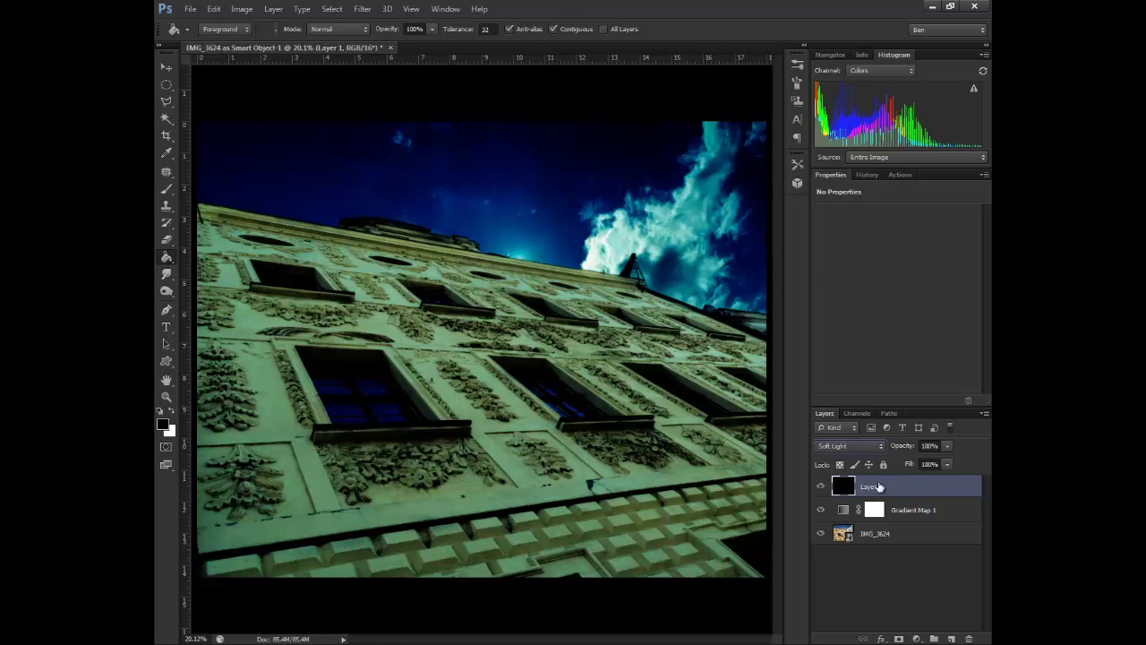
pyautogui.click(876, 445)
pyautogui.click(828, 265)
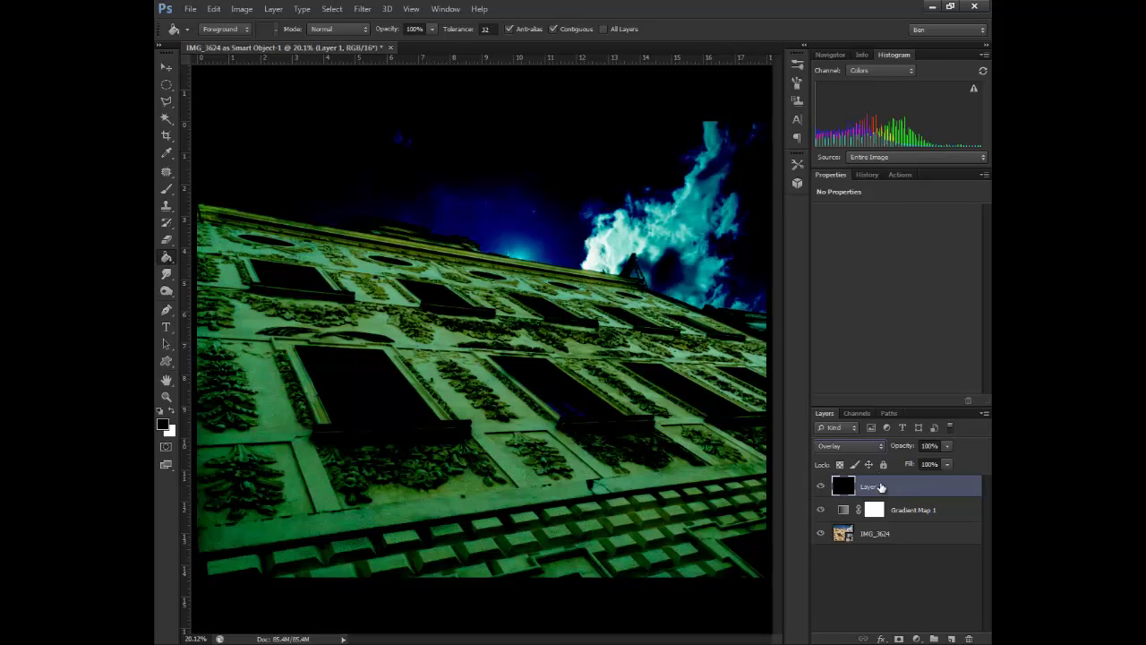
# - Add a layer mask to the black Overlay layer and choose the Brush tool with 10% opacity
pyautogui.click(899, 638)
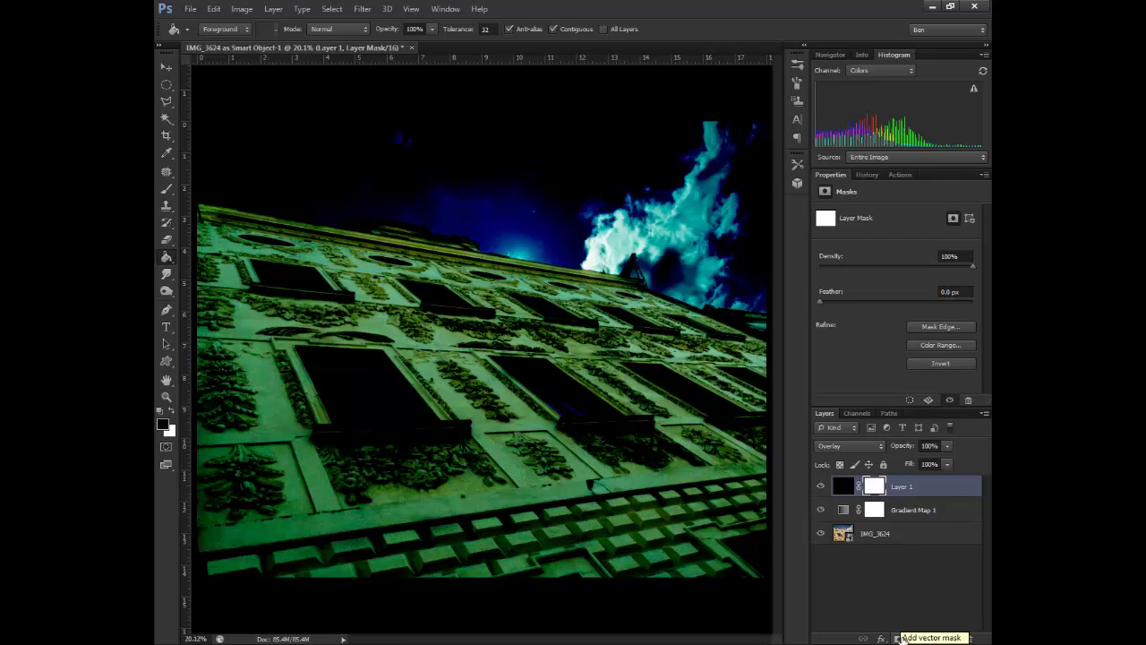
pyautogui.click(166, 189)
pyautogui.click(427, 30)
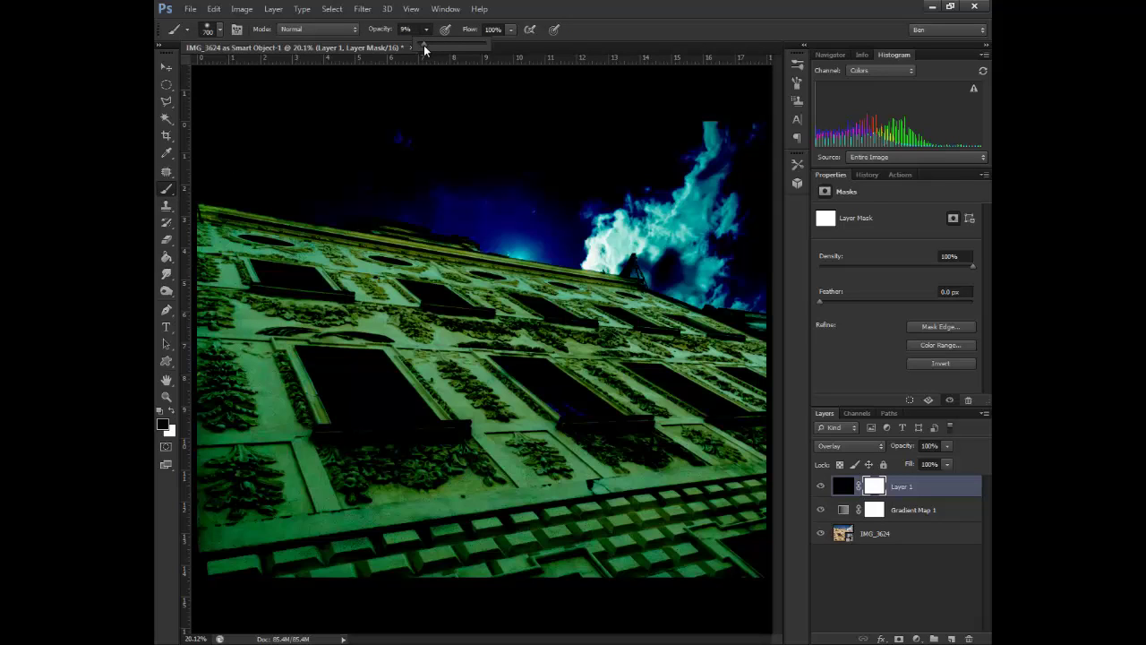
pyautogui.moveTo(427, 45); pyautogui.dragTo(424, 45)
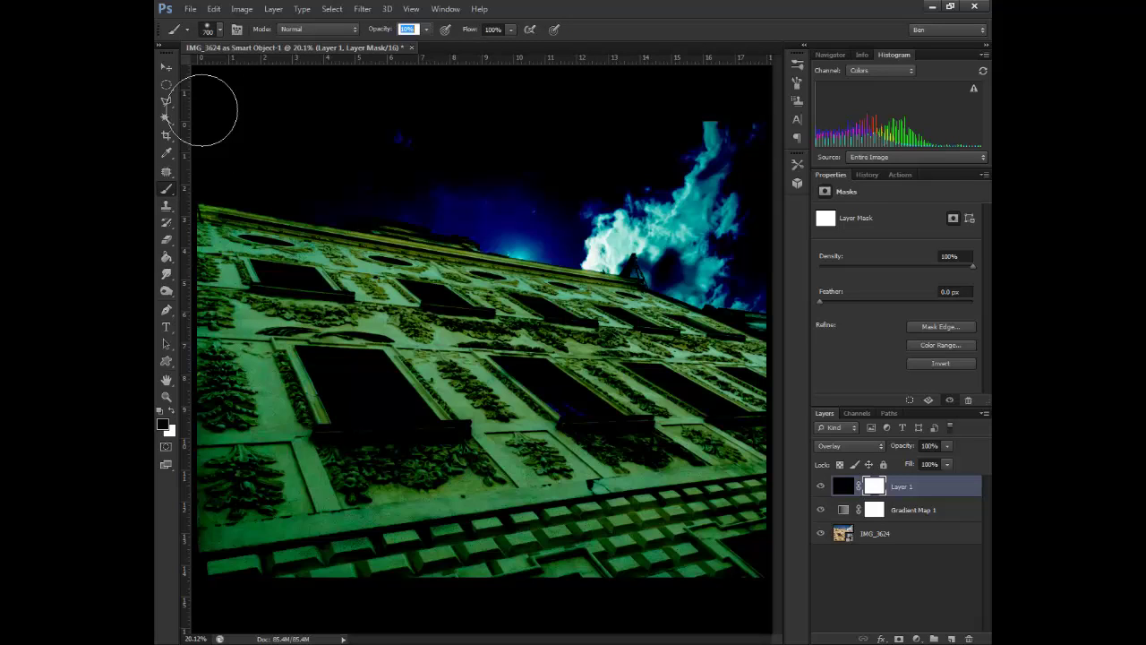
pyautogui.click(220, 30)
pyautogui.click(224, 31)
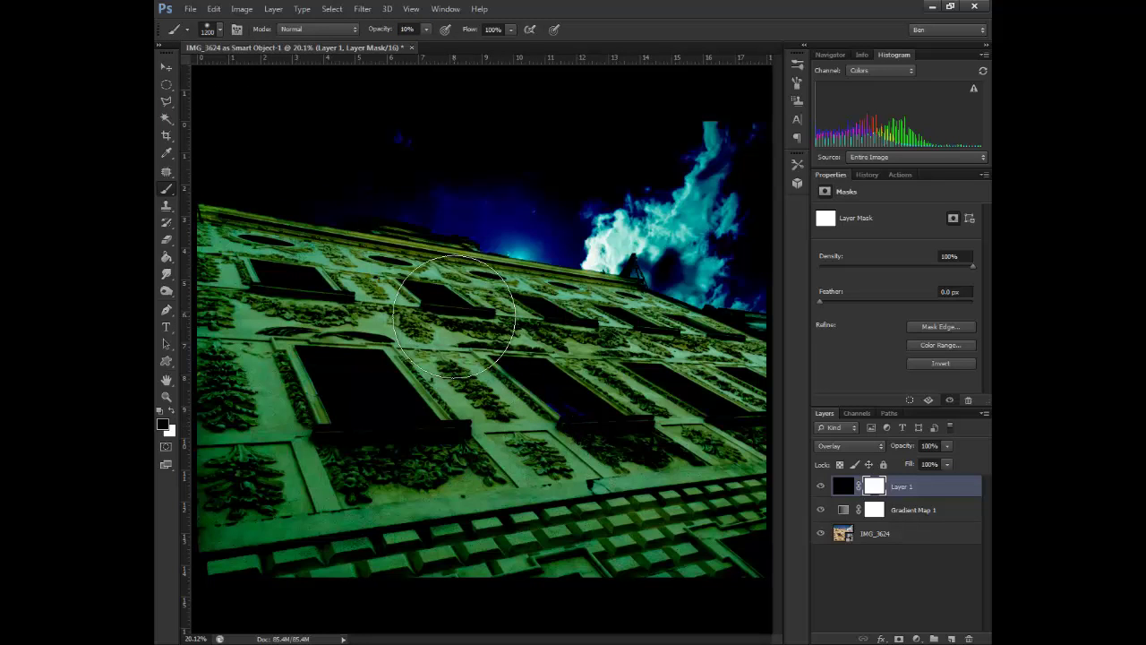
pyautogui.press(']')
pyautogui.press(']')
pyautogui.press(']')
pyautogui.press(']')
pyautogui.press(']')
pyautogui.press(']')
pyautogui.press(']')
pyautogui.press(']')
pyautogui.press(']')
pyautogui.press(']')
pyautogui.press(']')
pyautogui.press(']')
pyautogui.press(']')
pyautogui.press(']')
pyautogui.press(']')
pyautogui.press('[')
pyautogui.press('[')
pyautogui.press('[')
pyautogui.press('[')
pyautogui.press('[')
pyautogui.press('[')
pyautogui.press('[')
pyautogui.press('[')
pyautogui.press('[')
pyautogui.press('[')
pyautogui.press('[')
pyautogui.press('[')
pyautogui.press('[')
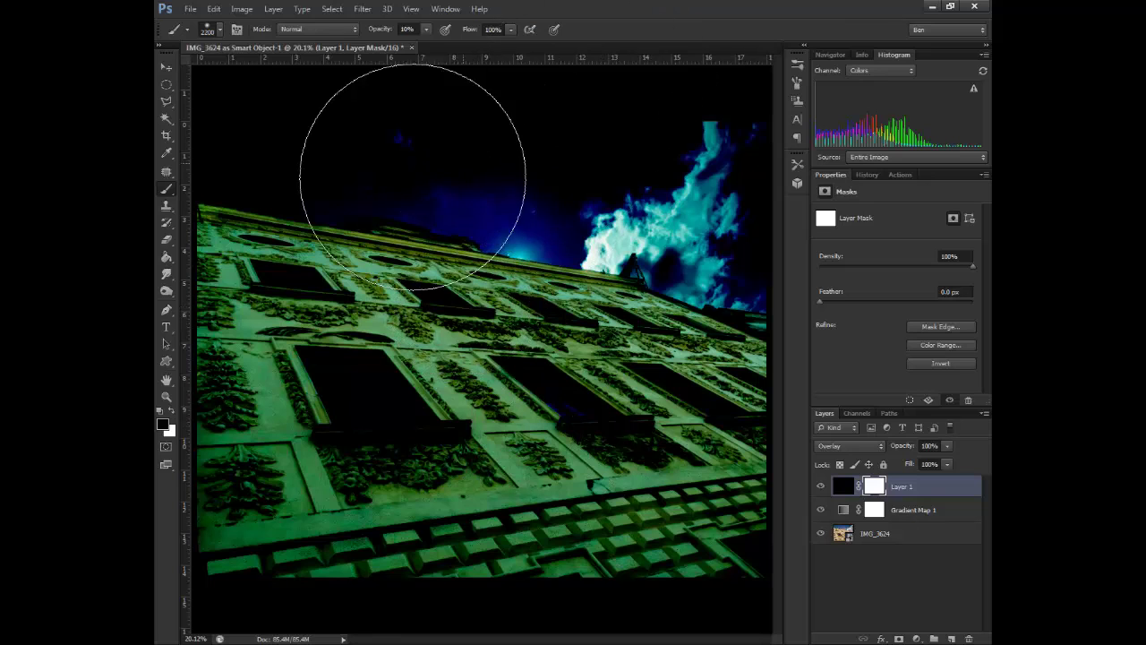
# - Set the area around the canvas to the Default color and enlarge the brush to 3600 px
pyautogui.rightClick(647, 90)
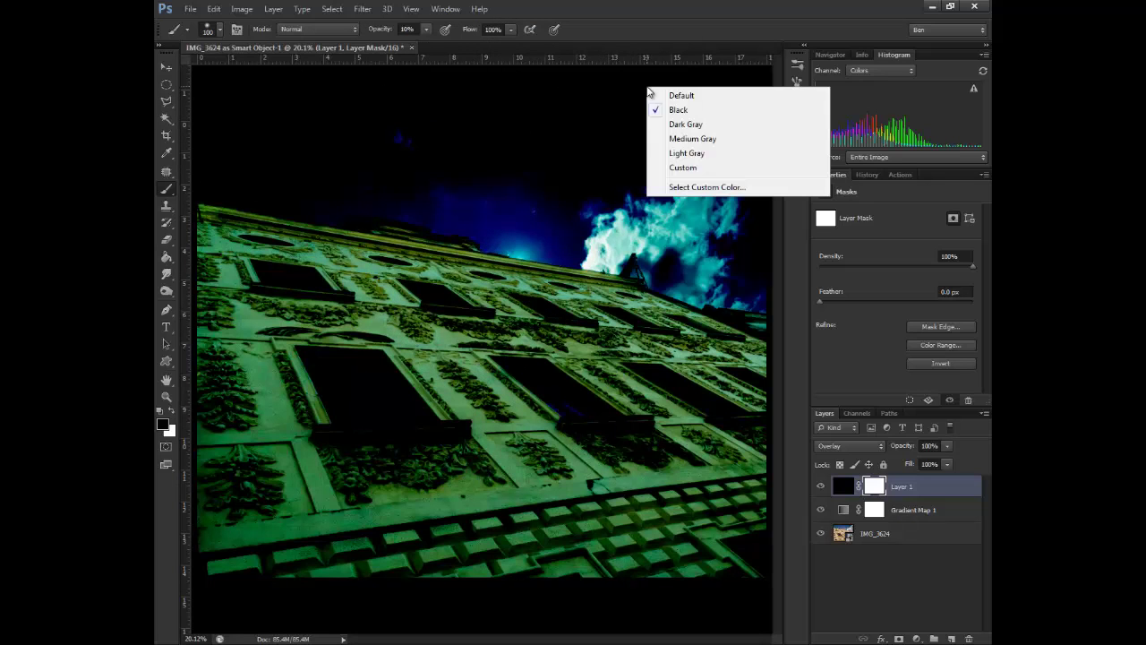
pyautogui.click(678, 96)
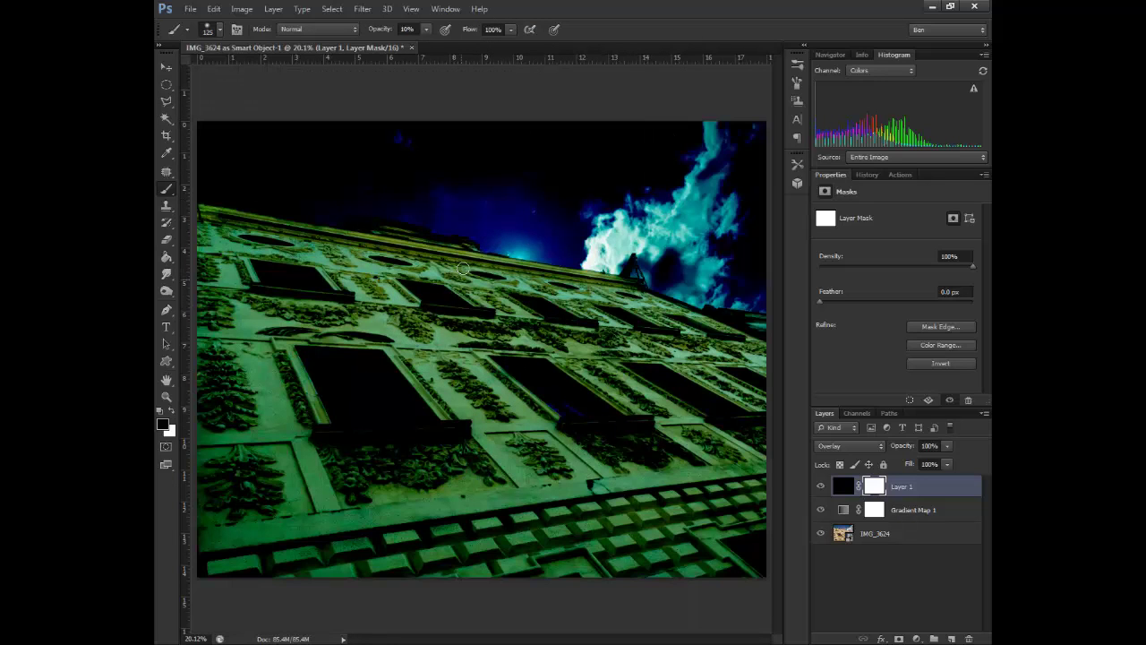
pyautogui.press(']')
pyautogui.press(']')
pyautogui.press(']')
pyautogui.press(']')
pyautogui.press(']')
pyautogui.press(']')
pyautogui.press(']')
pyautogui.press(']')
pyautogui.press(']')
pyautogui.press(']')
pyautogui.press(']')
pyautogui.press(']')
pyautogui.press(']')
pyautogui.press(']')
pyautogui.press(']')
pyautogui.press(']')
pyautogui.press(']')
pyautogui.press(']')
pyautogui.press(']')
pyautogui.press(']')
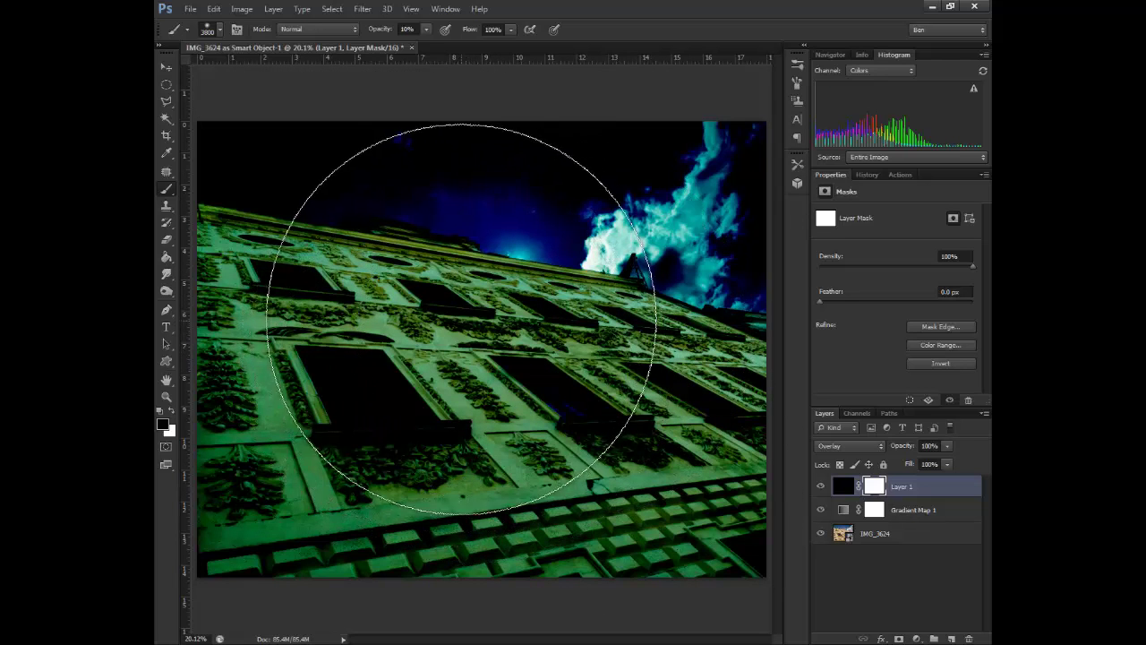
pyautogui.press('[')
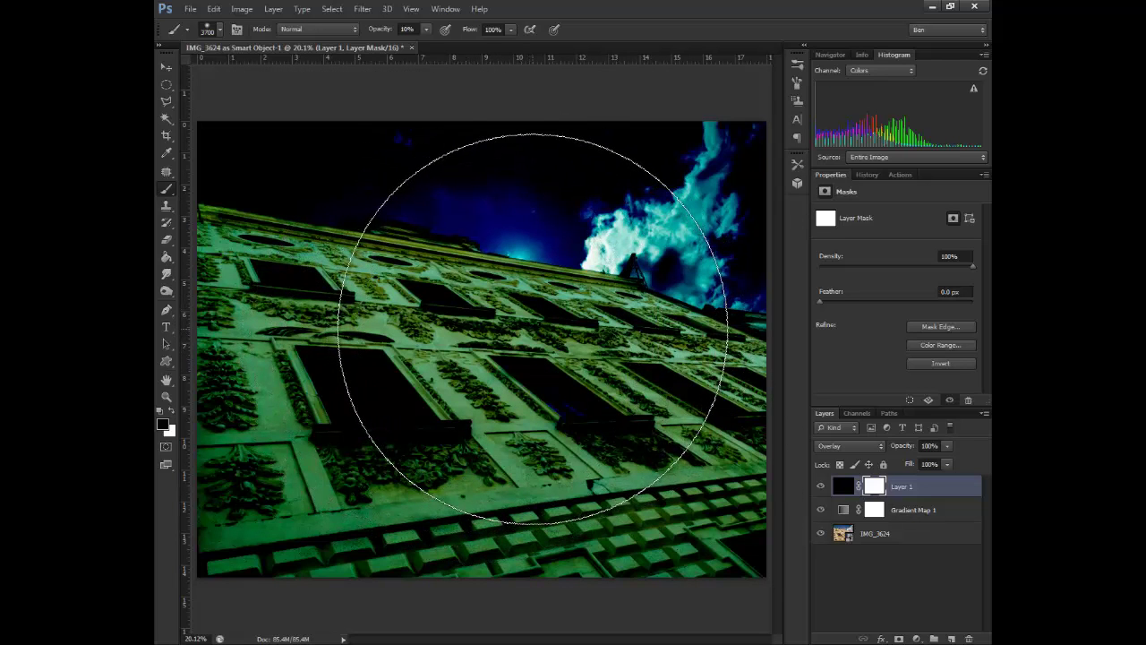
pyautogui.press('[')
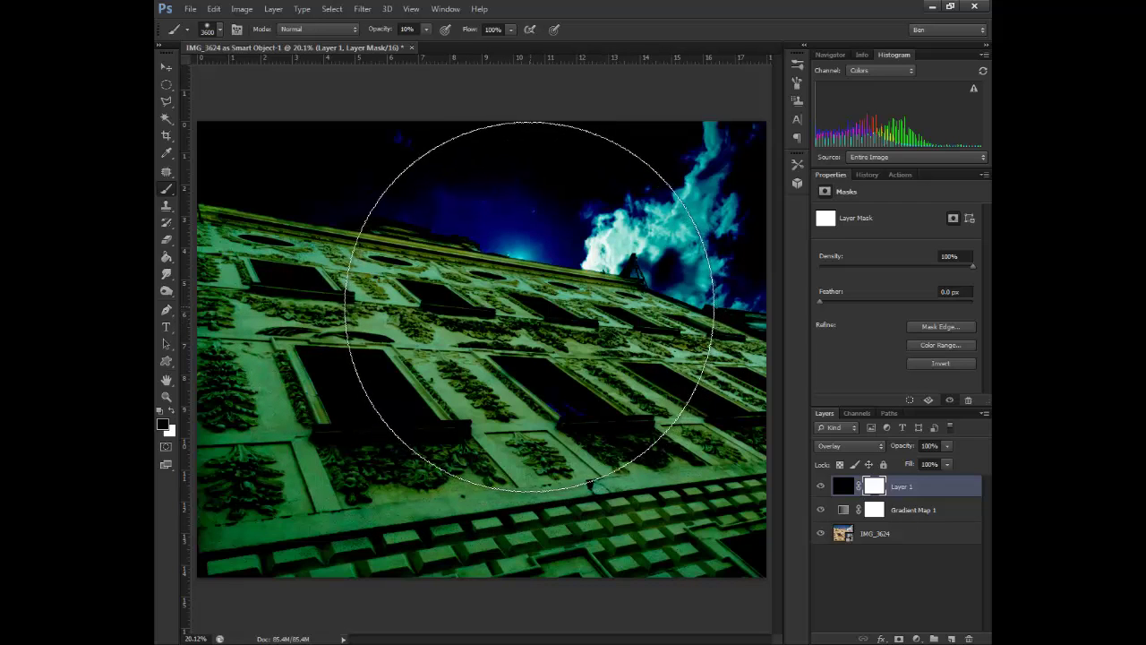
# - Paint black at 10% opacity over the middle of Layer 1's mask to brighten the building and sky, reducing the brush to 3200 px
pyautogui.moveTo(542, 348)
pyautogui.mouseDown()
pyautogui.moveTo(527, 351)
pyautogui.moveTo(509, 315)
pyautogui.mouseUp()
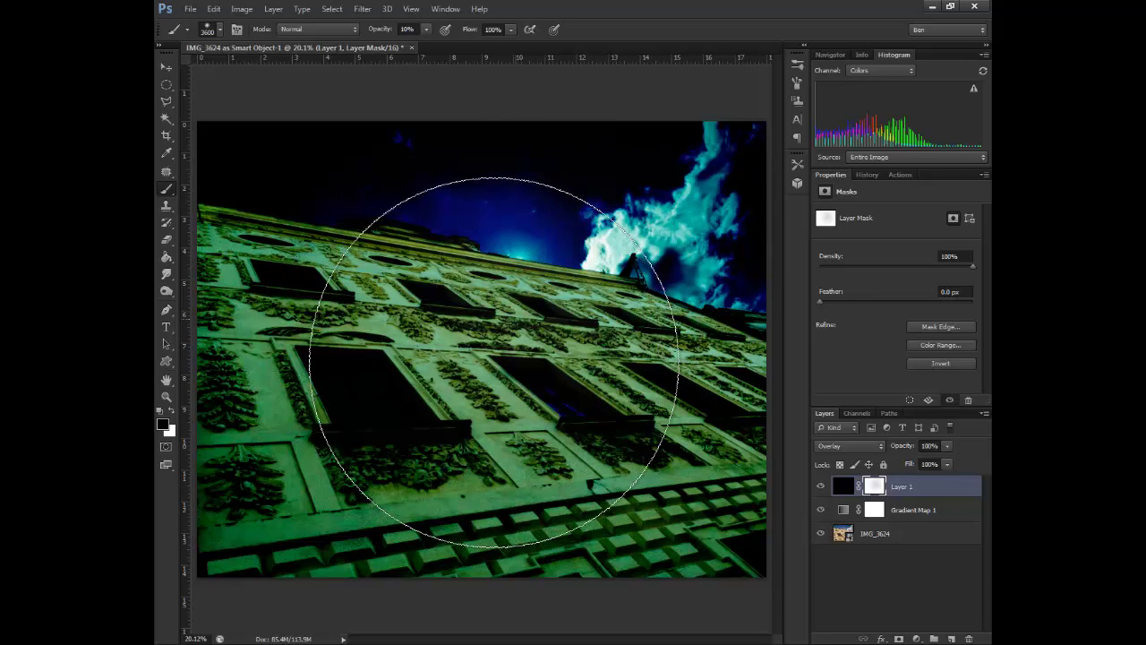
pyautogui.click(426, 374)
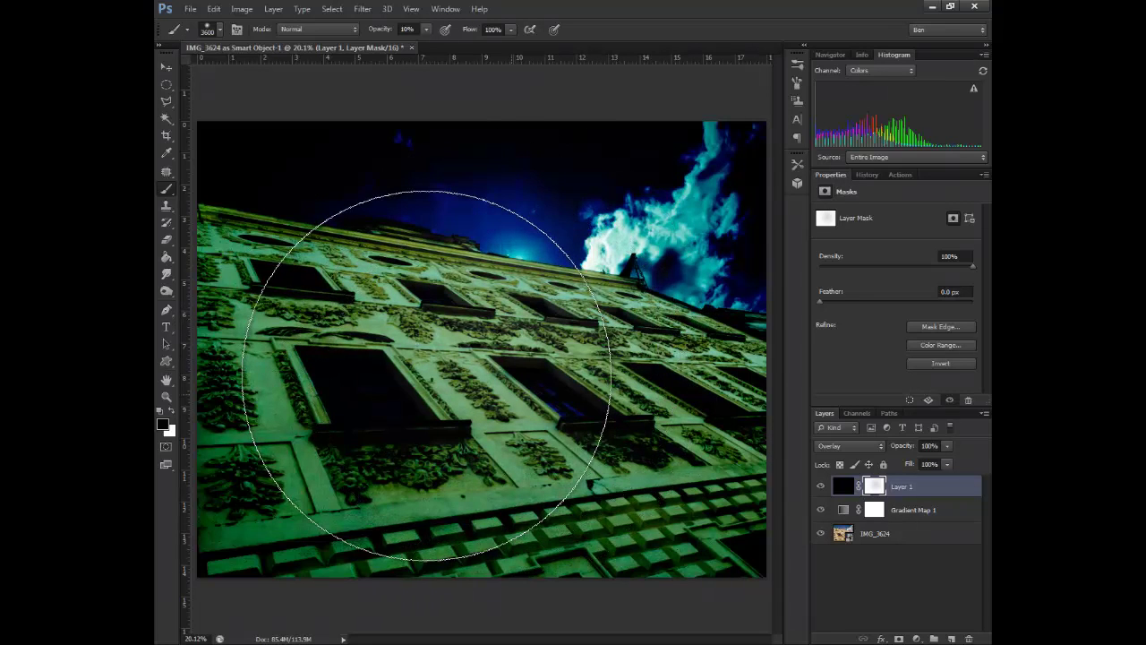
pyautogui.click(506, 367)
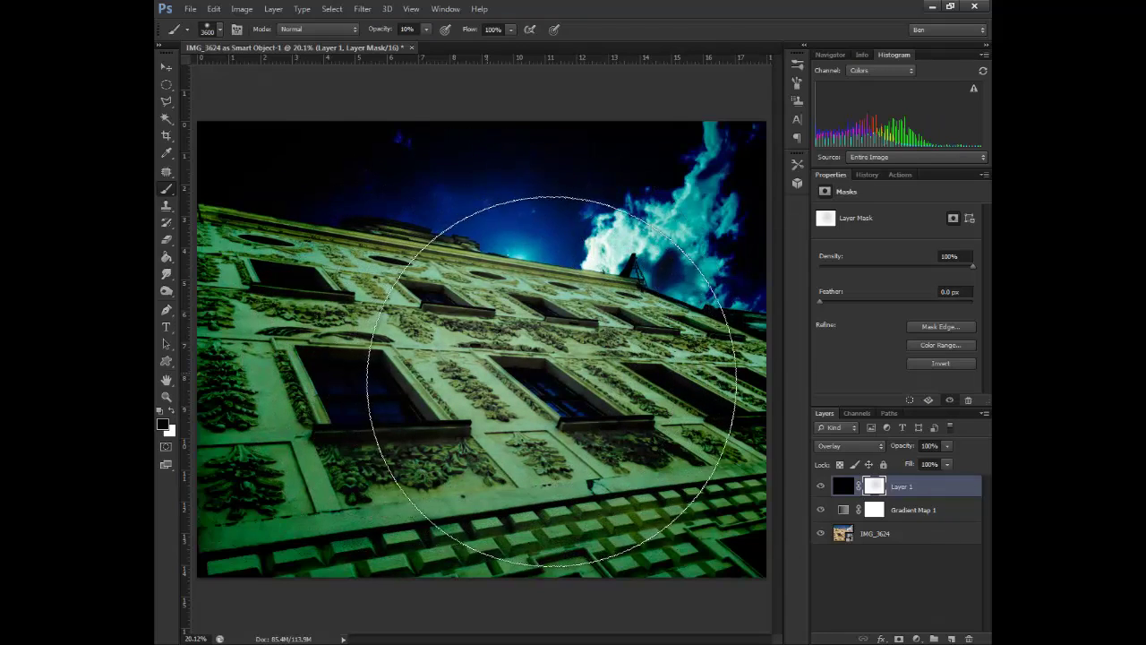
pyautogui.click(552, 373)
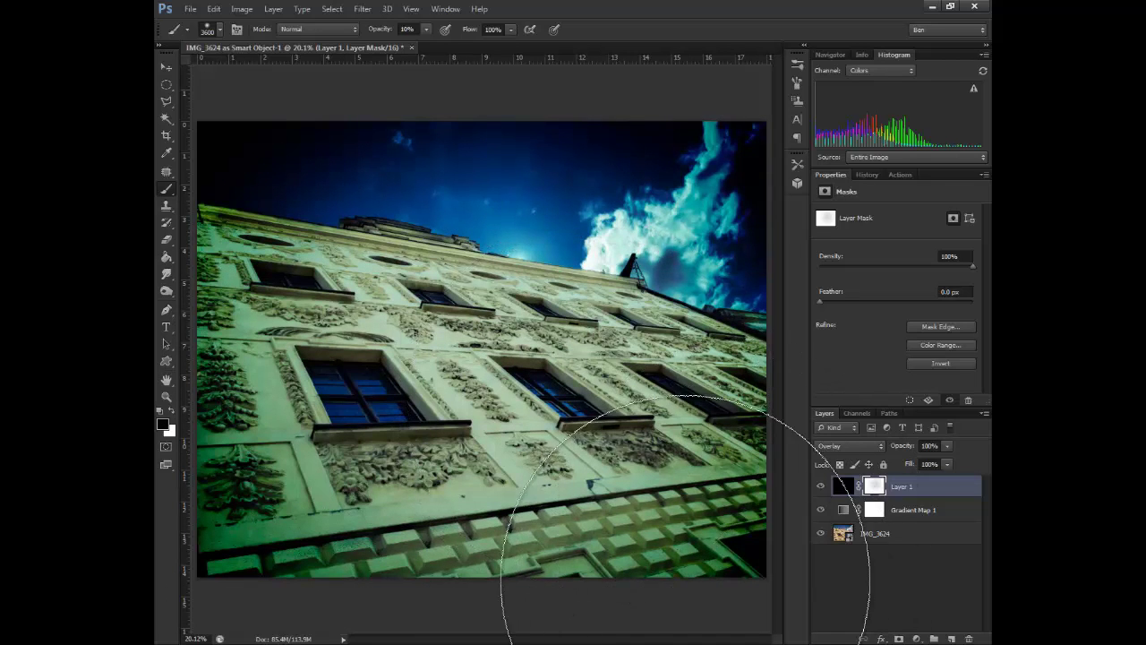
pyautogui.press('[')
pyautogui.press('[')
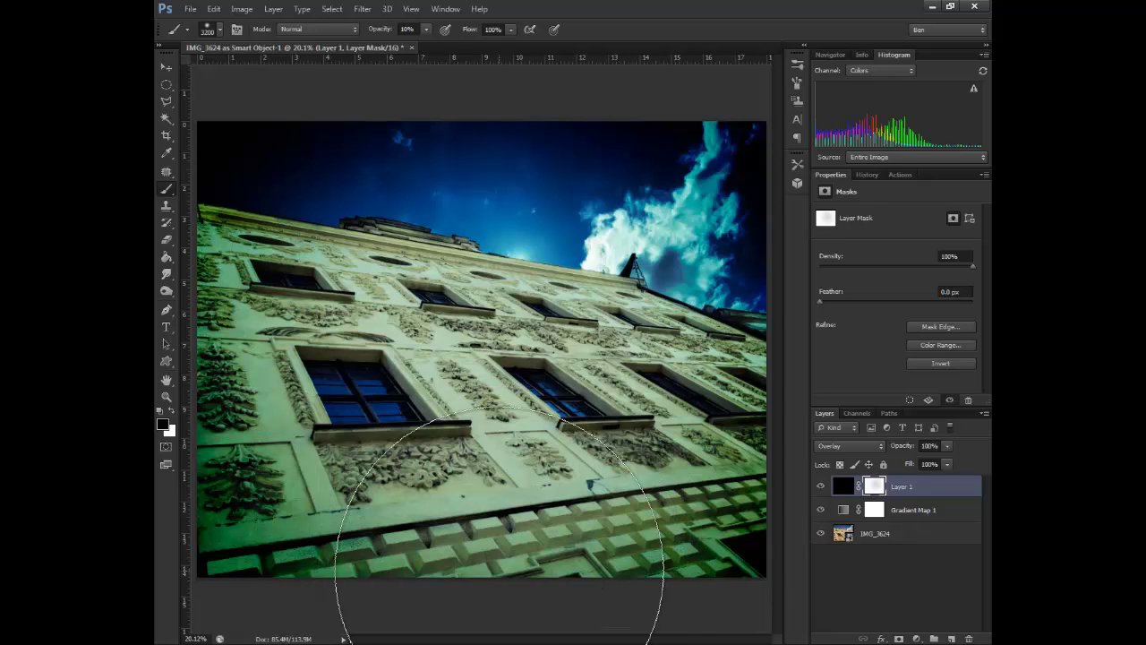
# - Return to the Brush tool after a brief switch to the marquee tool and set the brush size to 1100 px
pyautogui.press('m')
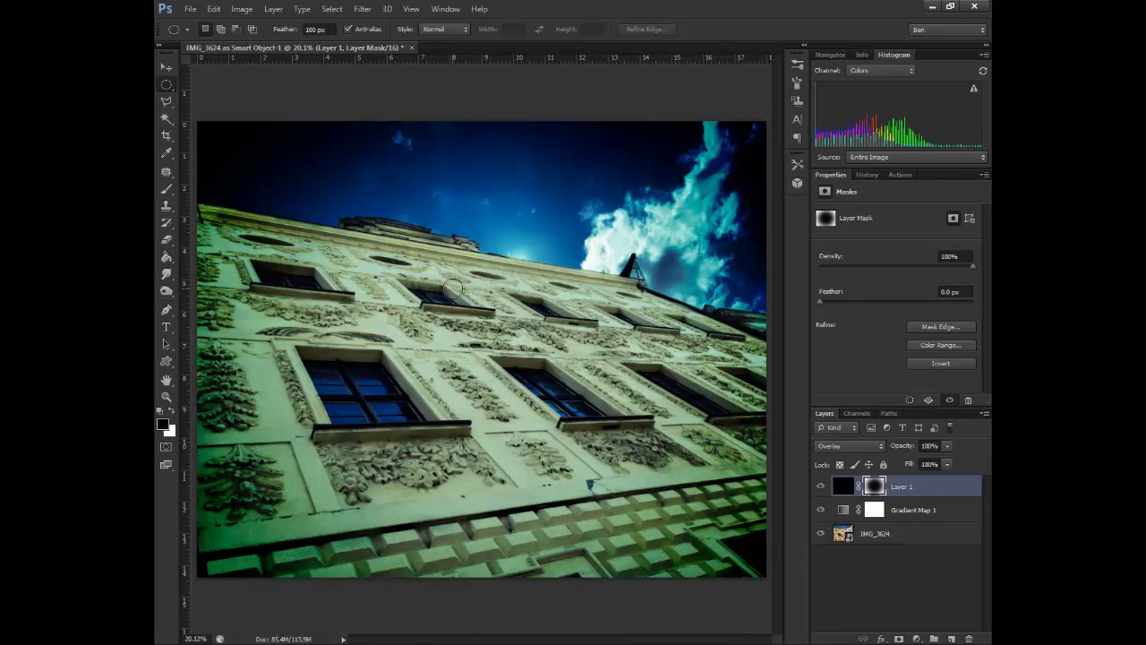
pyautogui.press('b')
pyautogui.press(']')
pyautogui.press(']')
pyautogui.press(']')
pyautogui.press(']')
pyautogui.press(']')
pyautogui.press(']')
pyautogui.press(']')
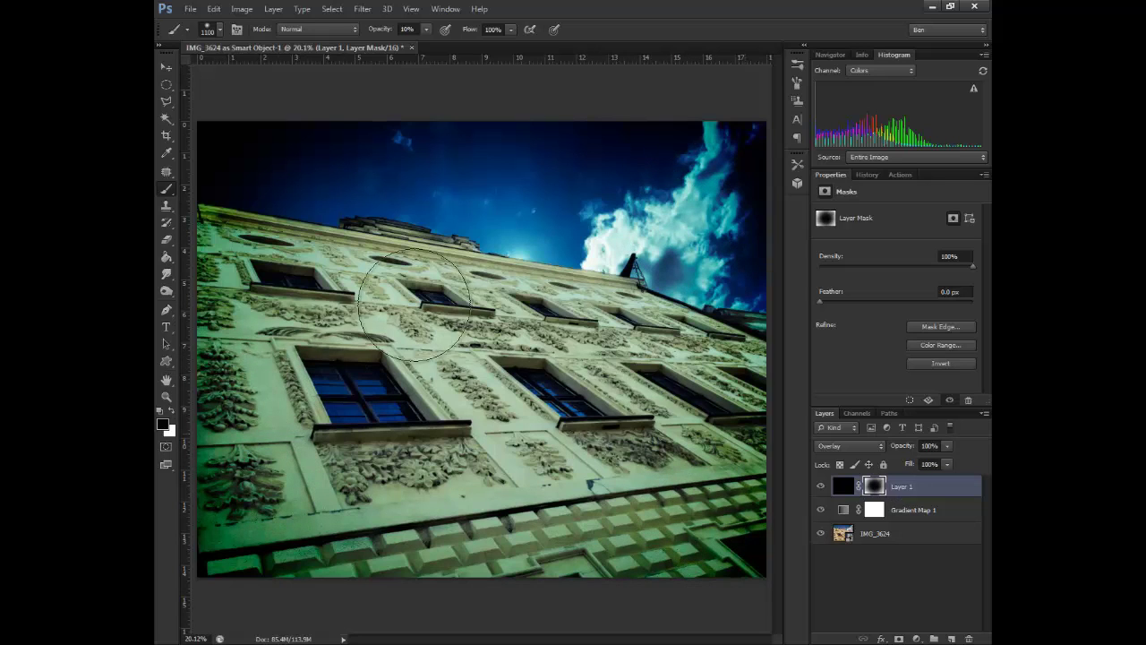
# - Lower the opacity of the black Overlay layer to 76% and duplicate the layer with its mask
pyautogui.click(867, 450)
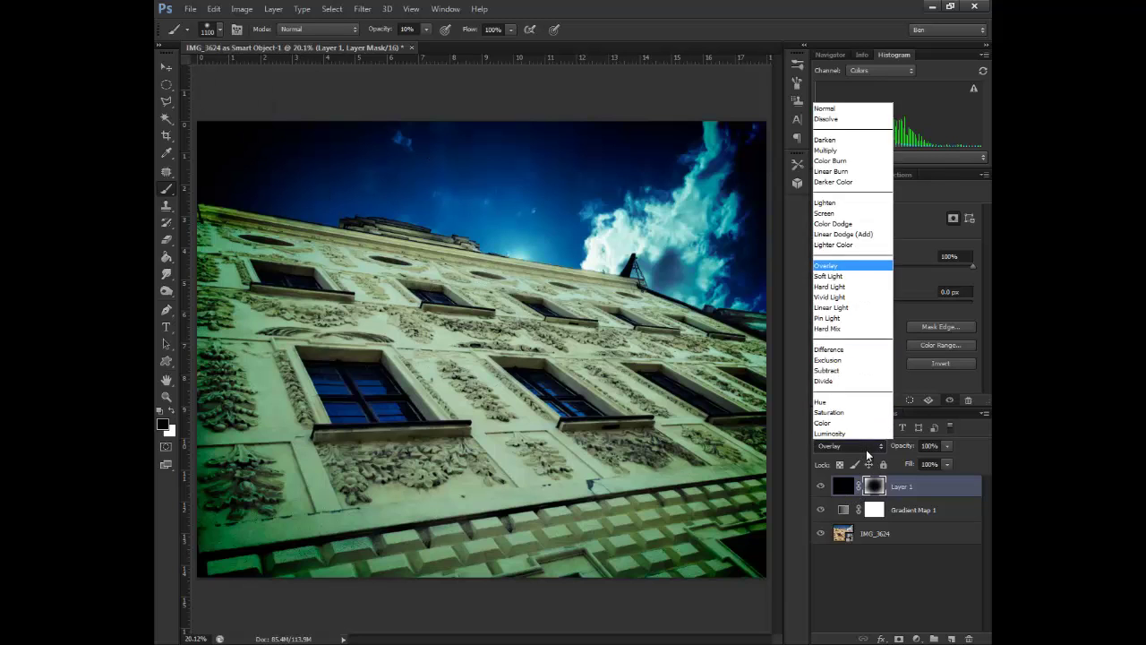
pyautogui.click(962, 460)
pyautogui.click(948, 447)
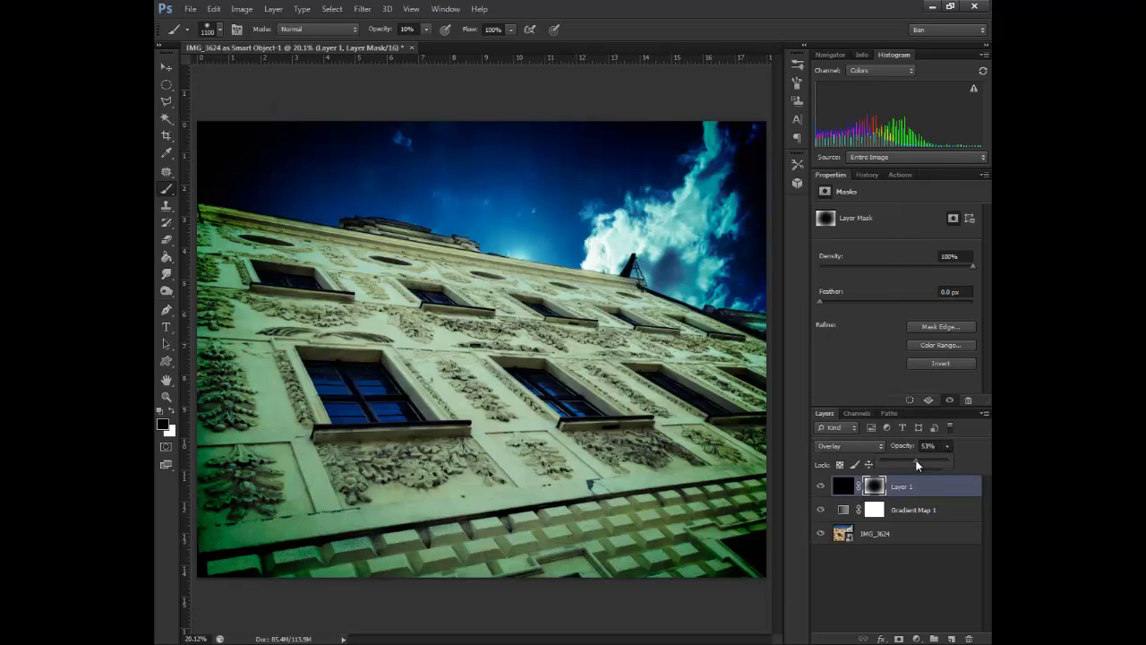
pyautogui.moveTo(915, 464); pyautogui.dragTo(951, 637)
# - Set the duplicated black layer's blend mode to Multiply and its opacity to 15%
pyautogui.click(871, 446)
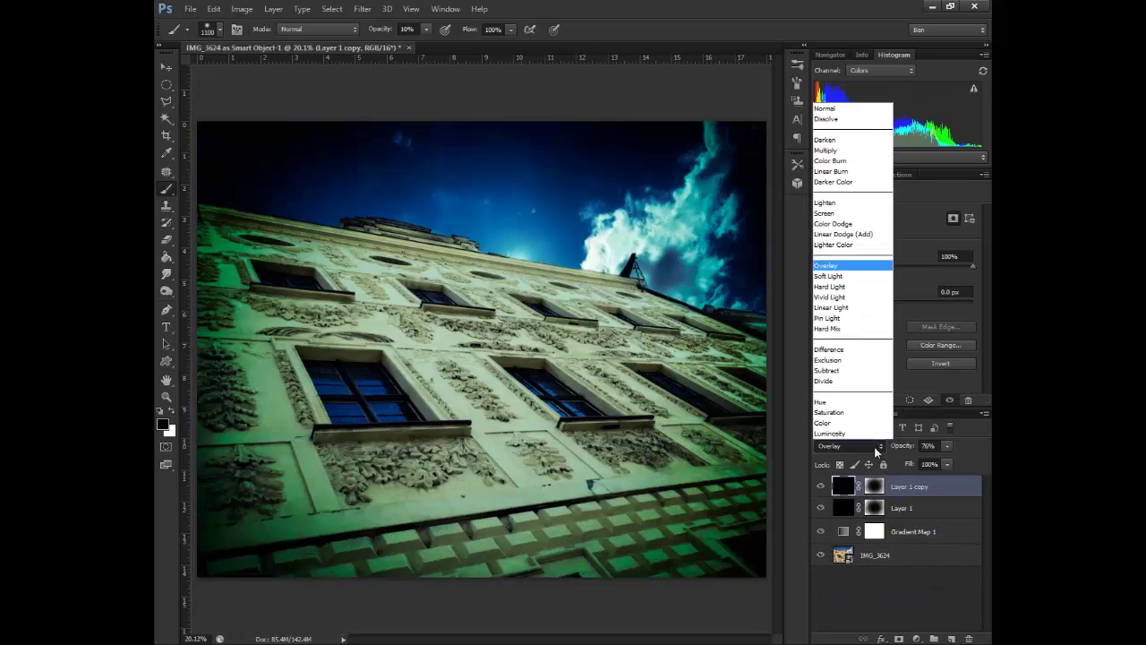
pyautogui.click(846, 150)
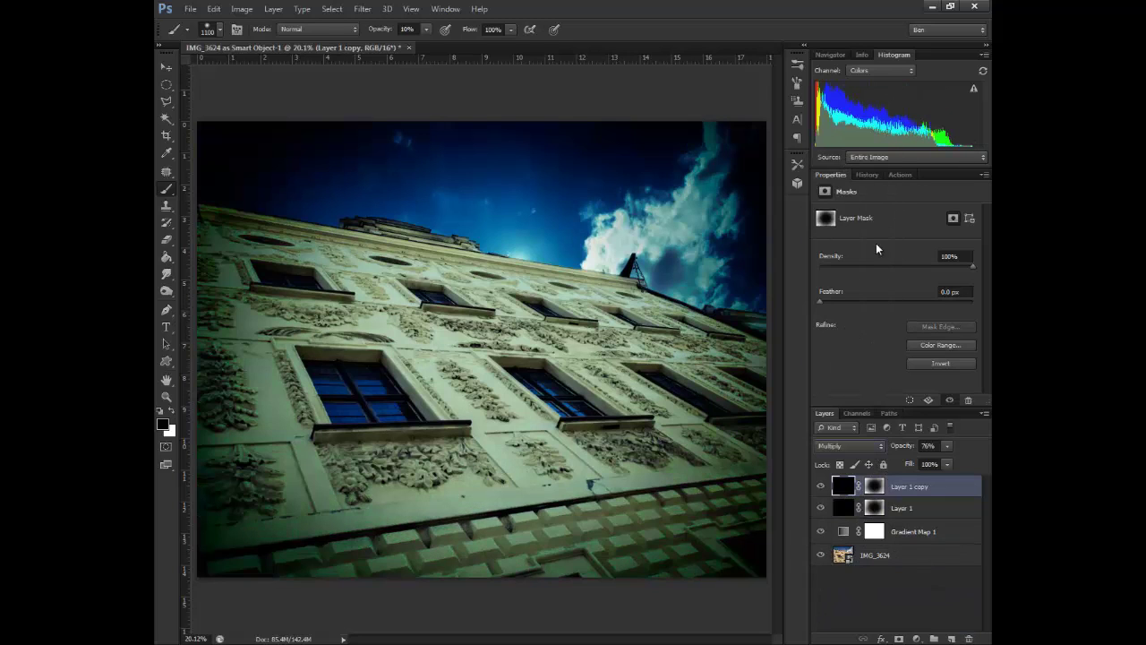
pyautogui.moveTo(973, 459)
pyautogui.mouseDown()
pyautogui.moveTo(935, 462)
pyautogui.moveTo(947, 461)
pyautogui.moveTo(919, 525)
pyautogui.moveTo(928, 485)
pyautogui.moveTo(960, 462)
pyautogui.mouseUp()
pyautogui.click(947, 446)
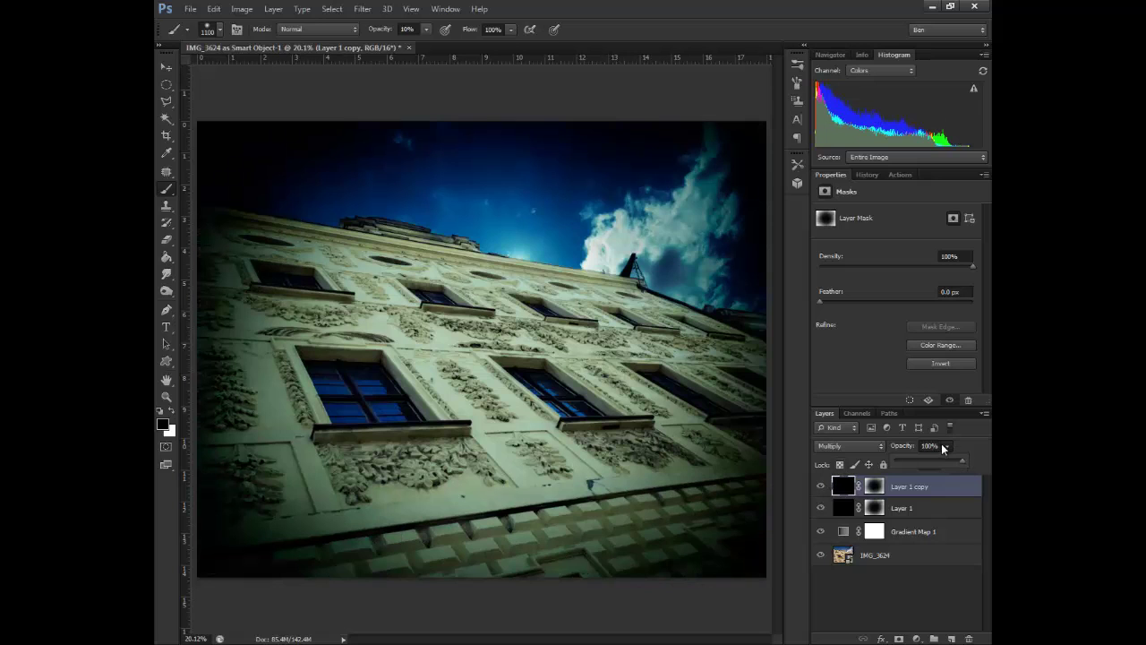
pyautogui.click(949, 448)
pyautogui.click(949, 448)
pyautogui.moveTo(910, 461); pyautogui.dragTo(884, 463)
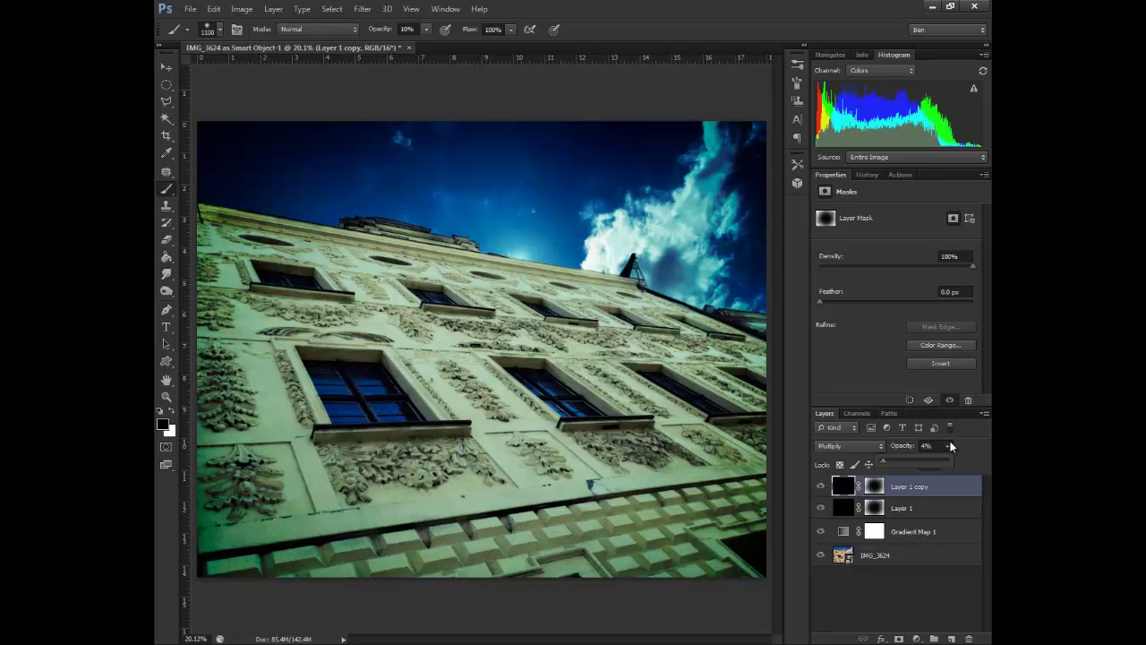
pyautogui.moveTo(892, 459); pyautogui.dragTo(893, 458)
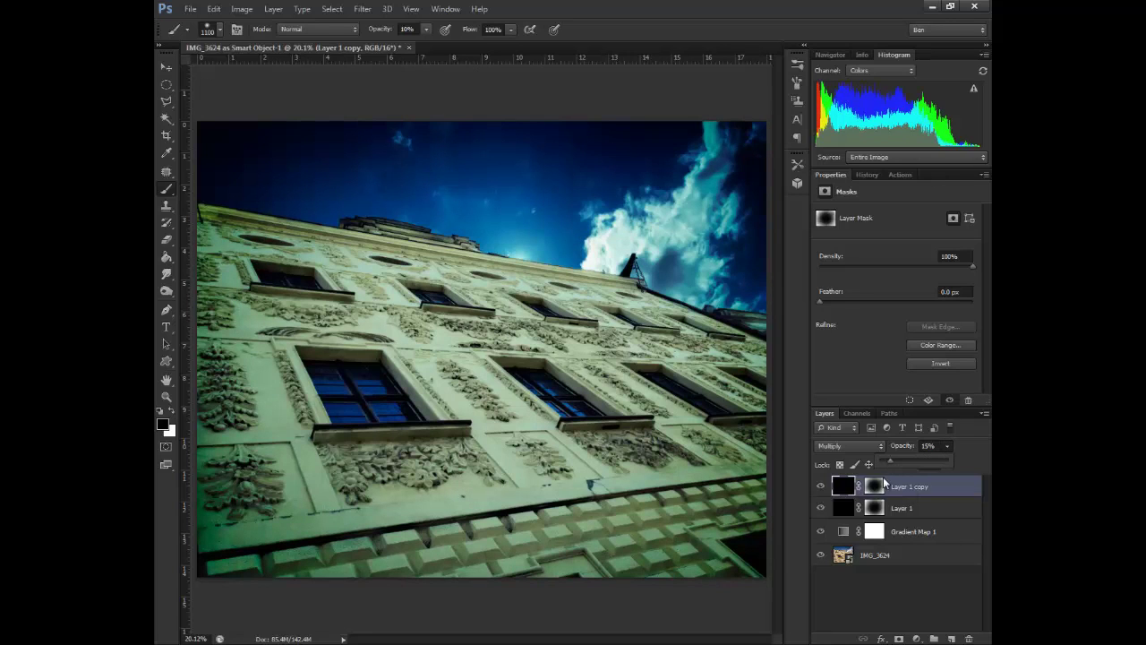
# - Select the Gradient Map 1 layer as the position for a new adjustment layer
pyautogui.click(922, 530)
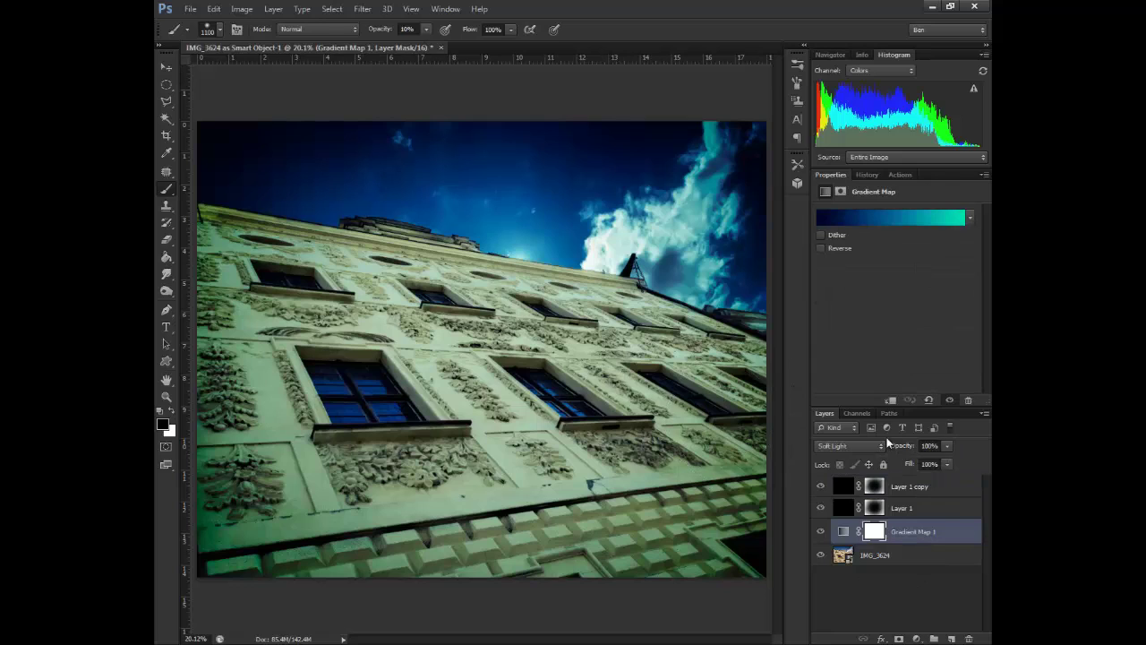
pyautogui.click(916, 638)
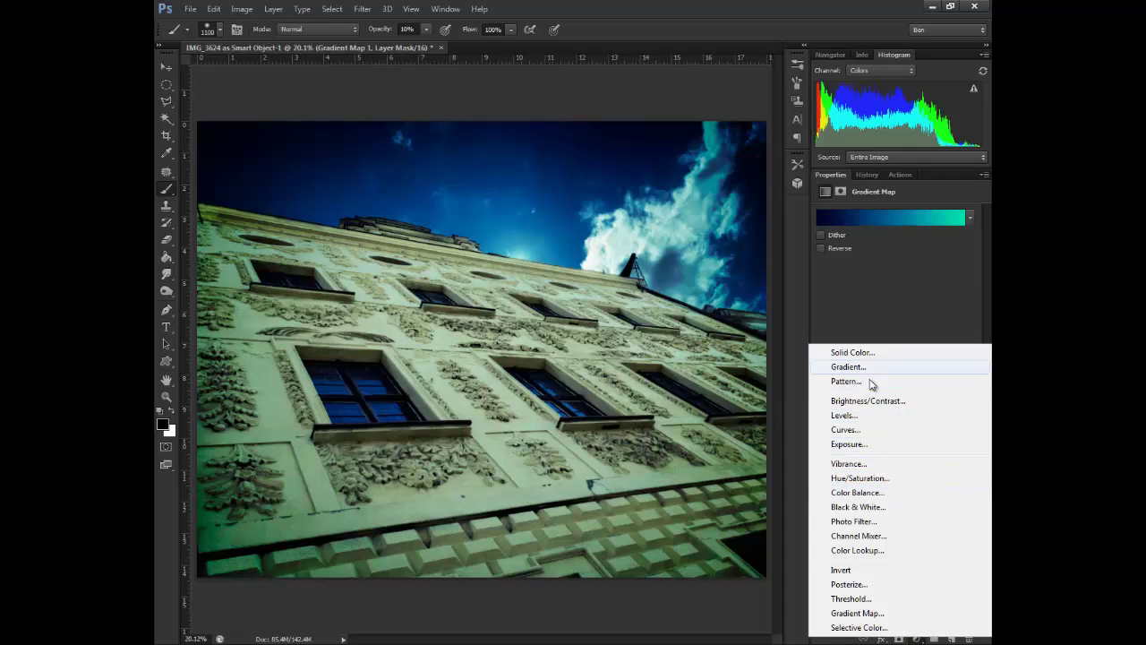
pyautogui.click(866, 416)
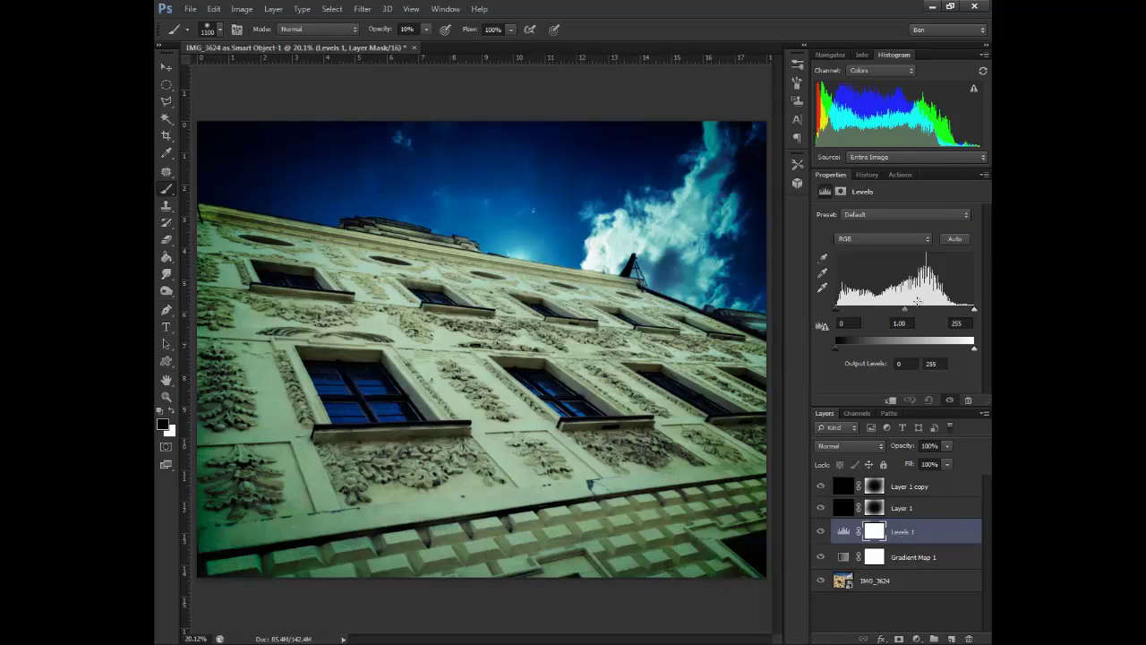
pyautogui.moveTo(905, 535); pyautogui.dragTo(970, 638)
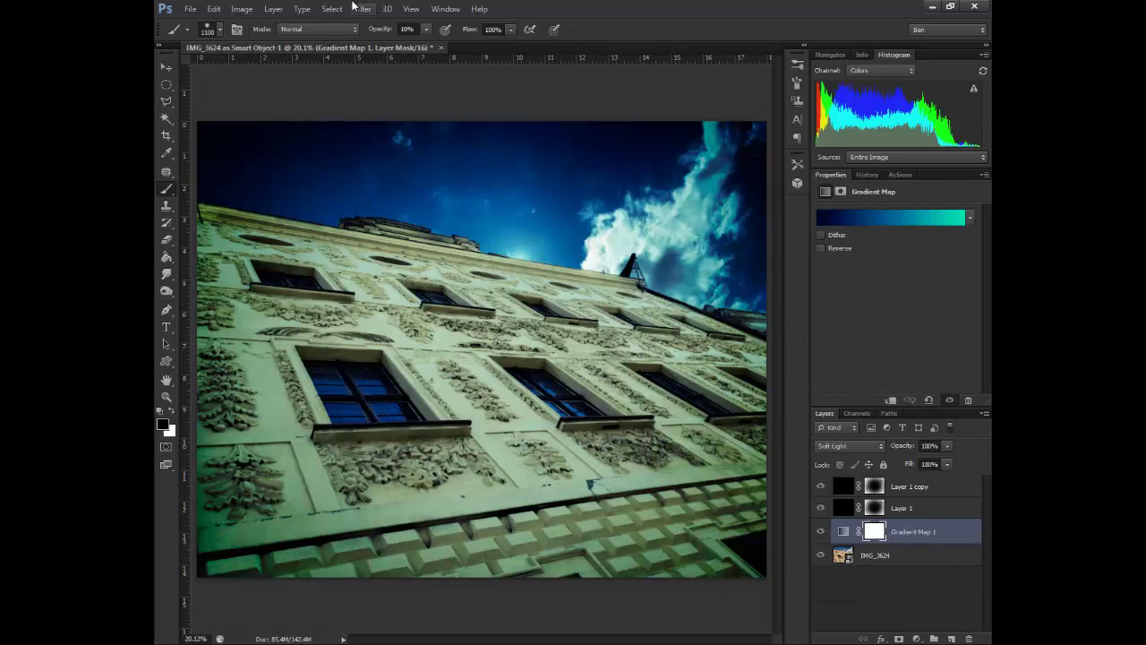
# - Add a Curves adjustment layer above the gradient map and shape an S-curve with raised highlights and lowered shadows
pyautogui.click(273, 9)
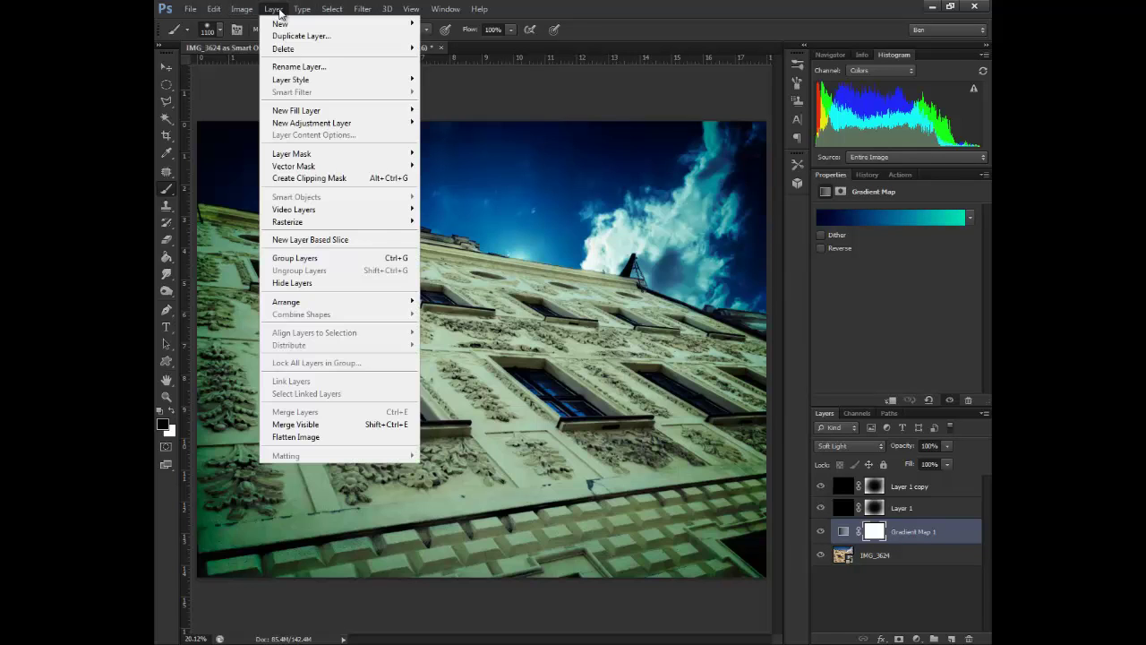
pyautogui.moveTo(384, 122)
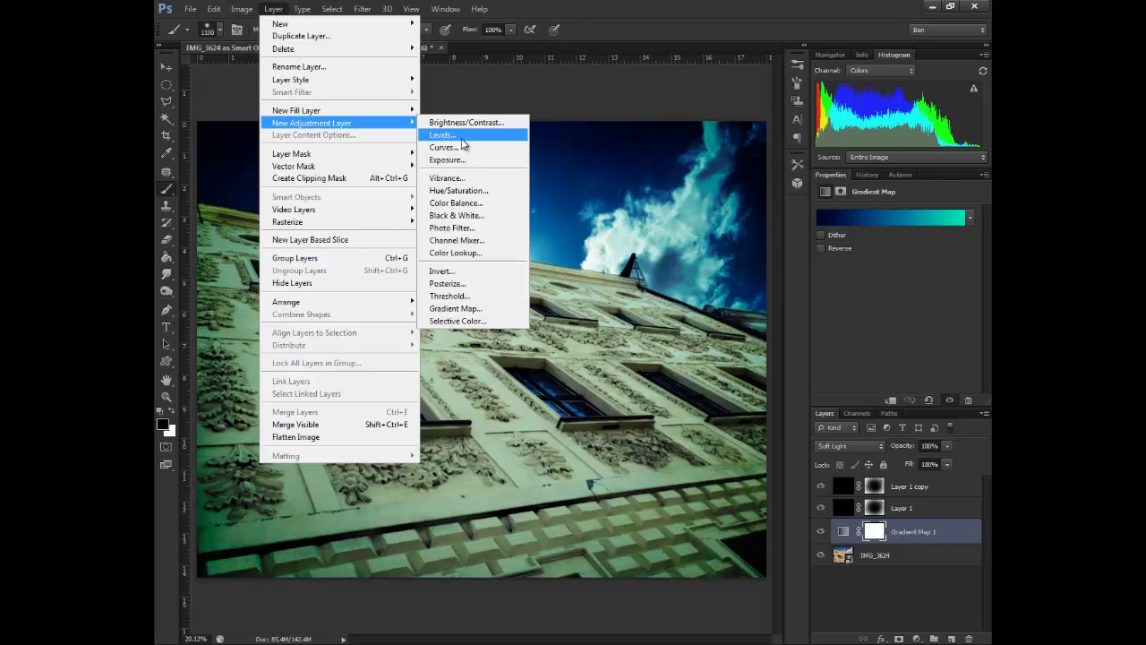
pyautogui.click(444, 147)
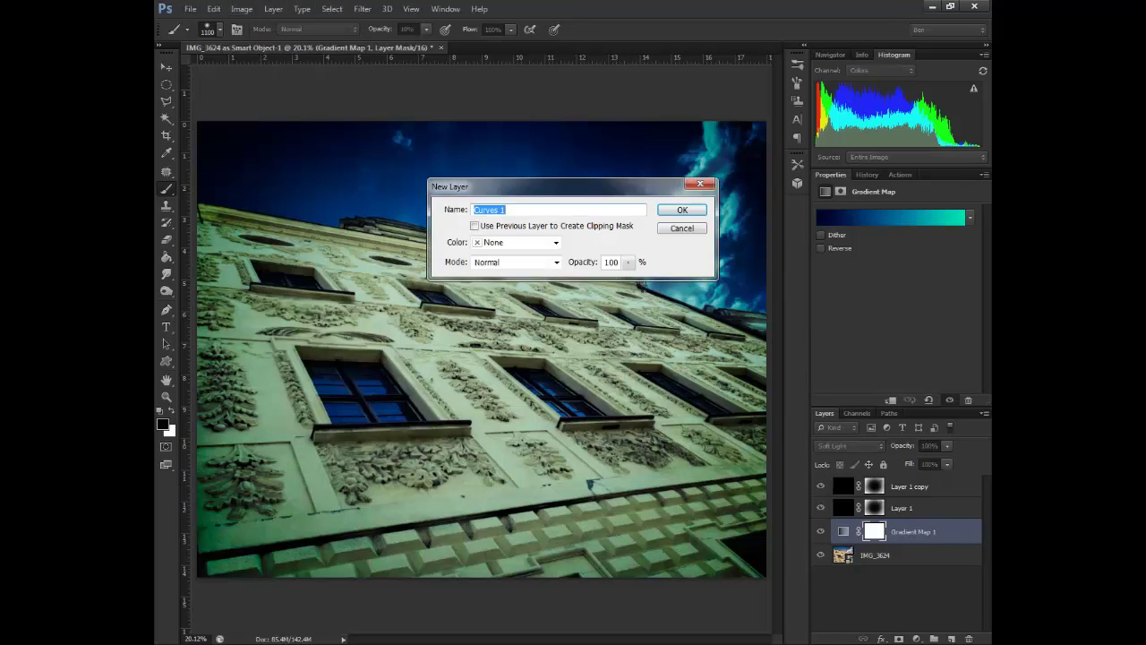
pyautogui.click(683, 209)
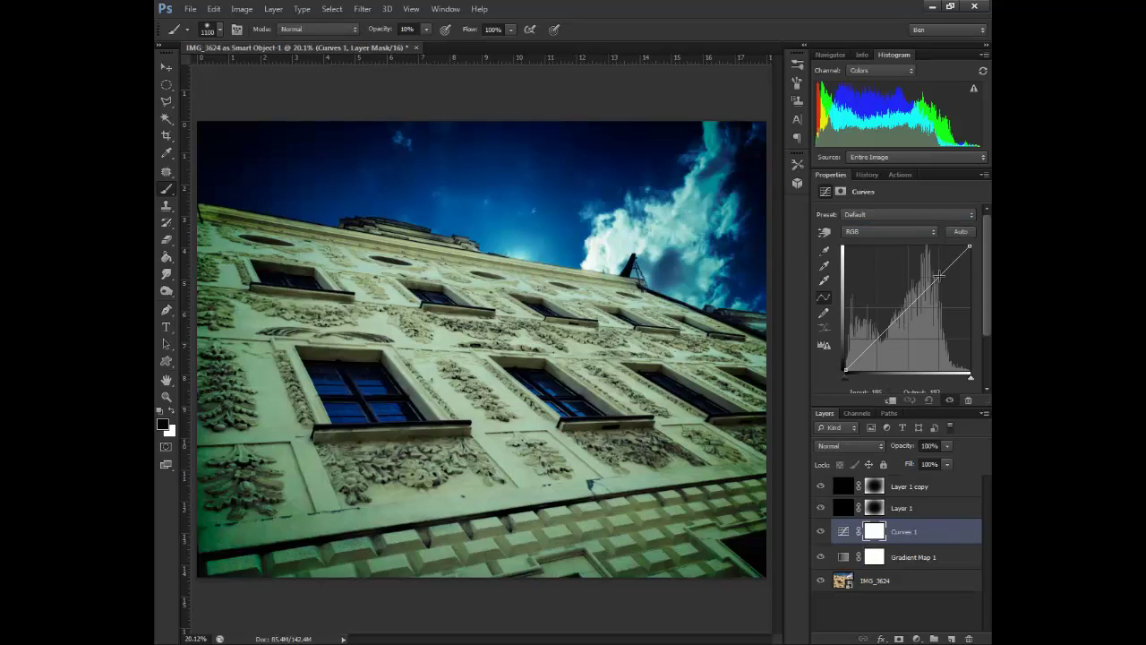
pyautogui.moveTo(939, 275); pyautogui.dragTo(936, 266)
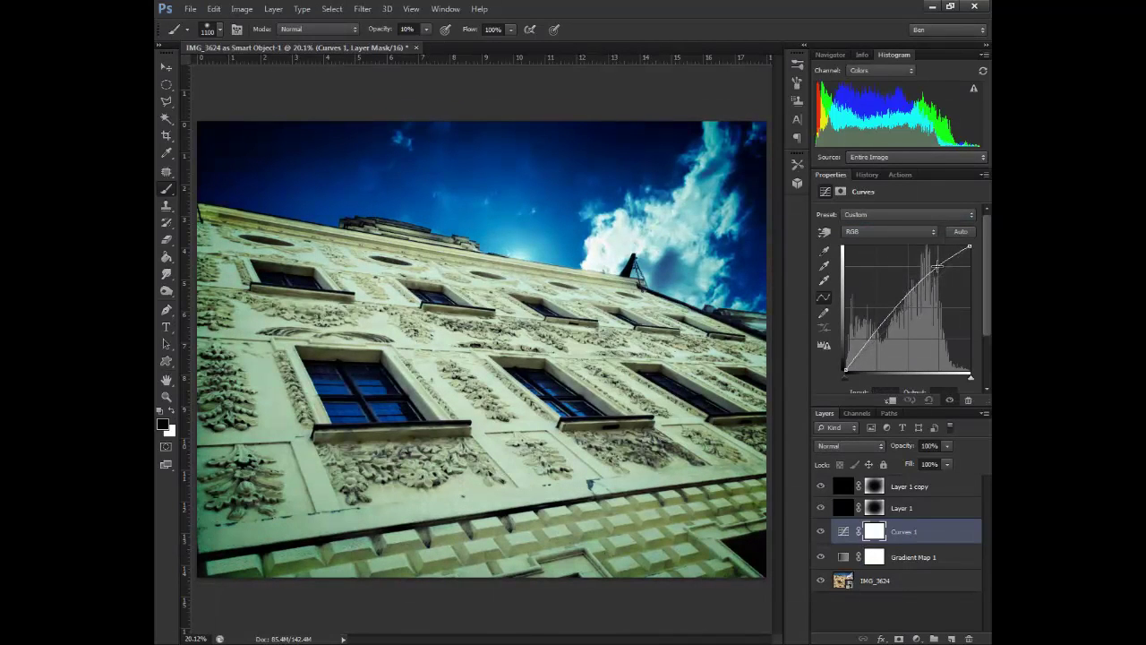
pyautogui.moveTo(875, 338); pyautogui.dragTo(877, 344)
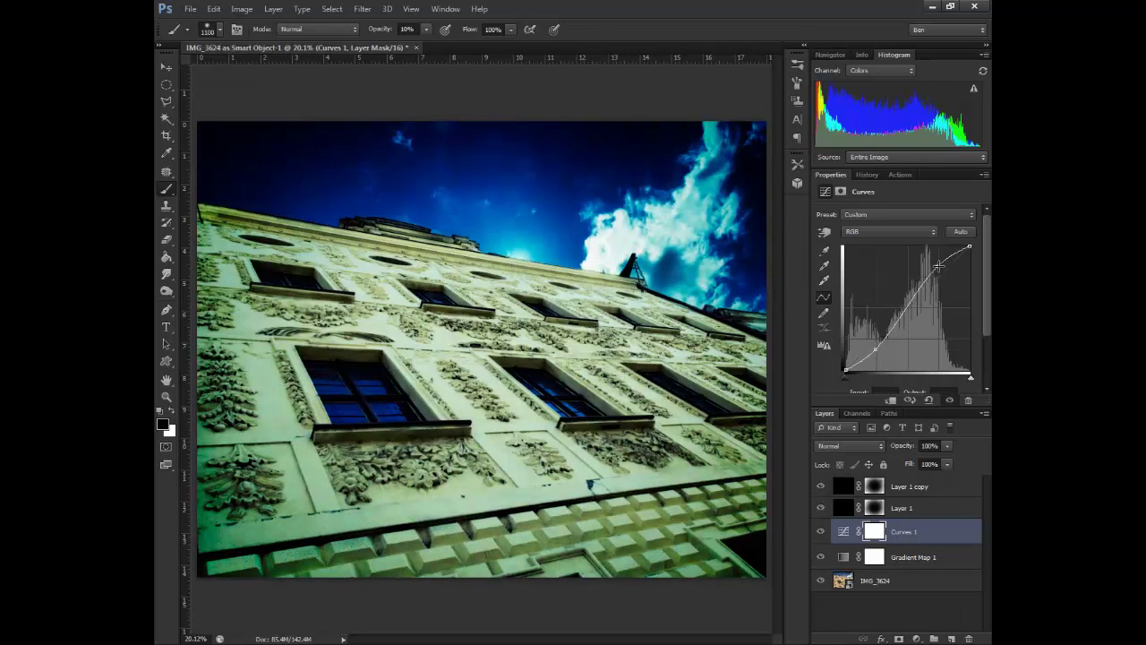
pyautogui.moveTo(937, 266); pyautogui.dragTo(941, 256)
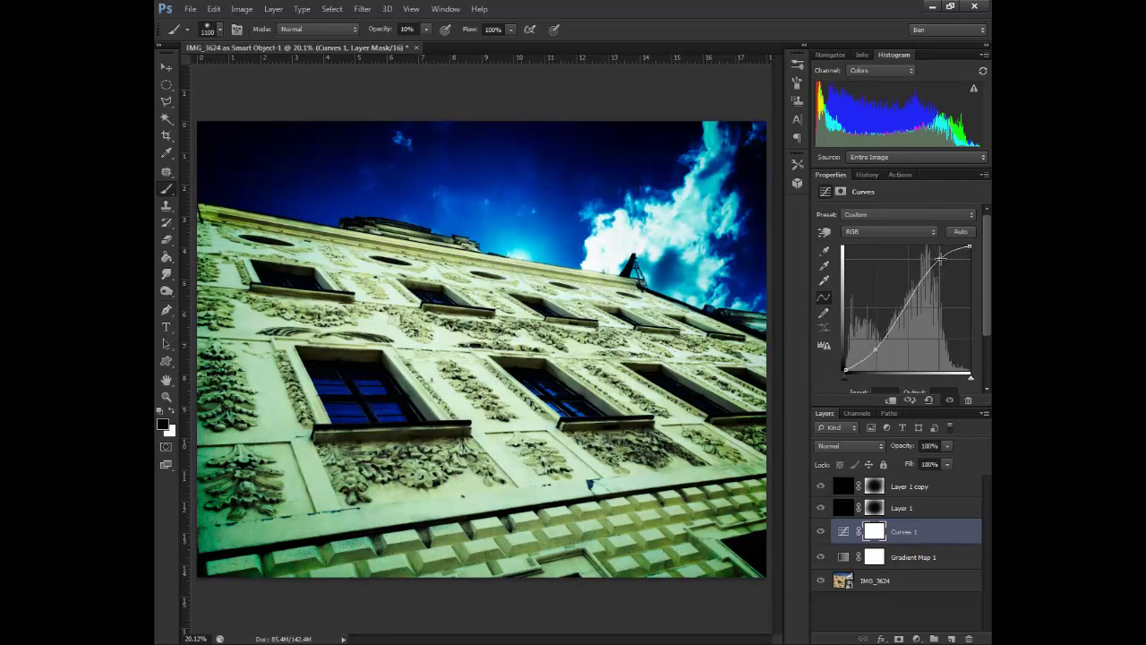
# - Compare the photo with and without the Curves 1 adjustment, keeping that layer visible and selected
pyautogui.click(820, 532)
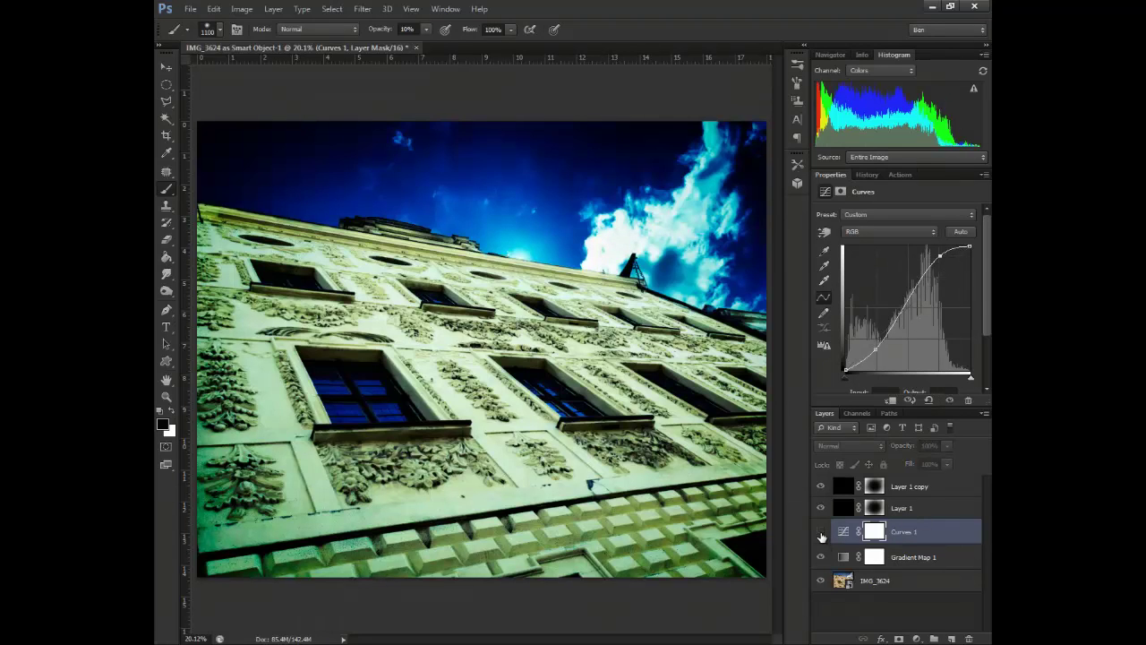
pyautogui.click(820, 532)
pyautogui.click(820, 531)
pyautogui.click(820, 532)
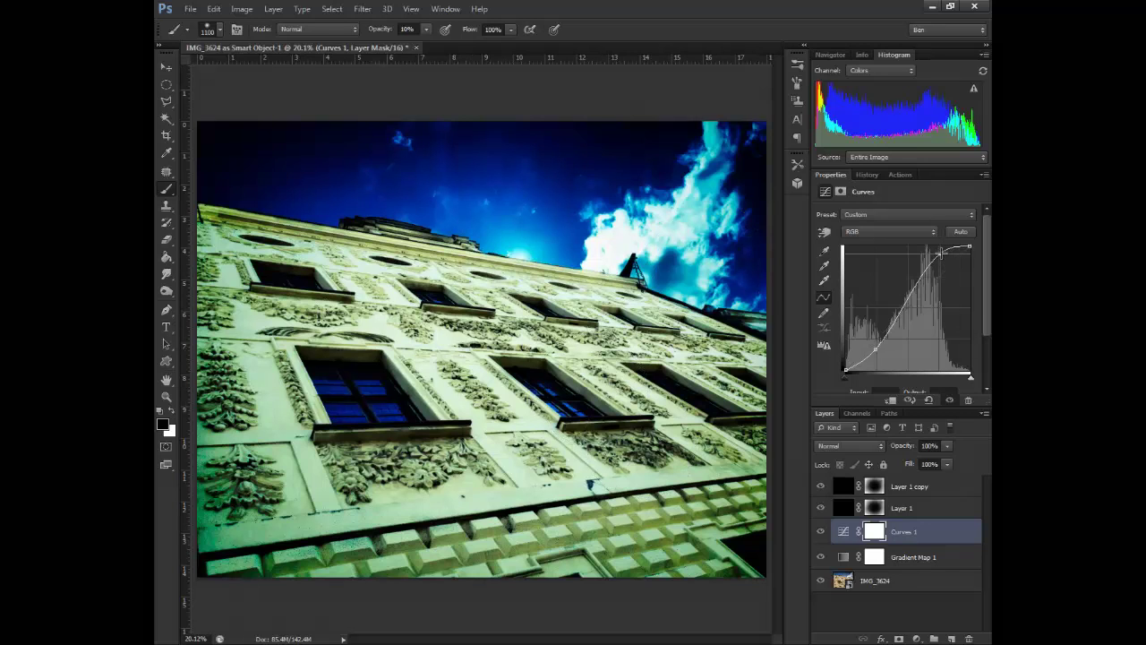
pyautogui.click(919, 488)
pyautogui.click(912, 530)
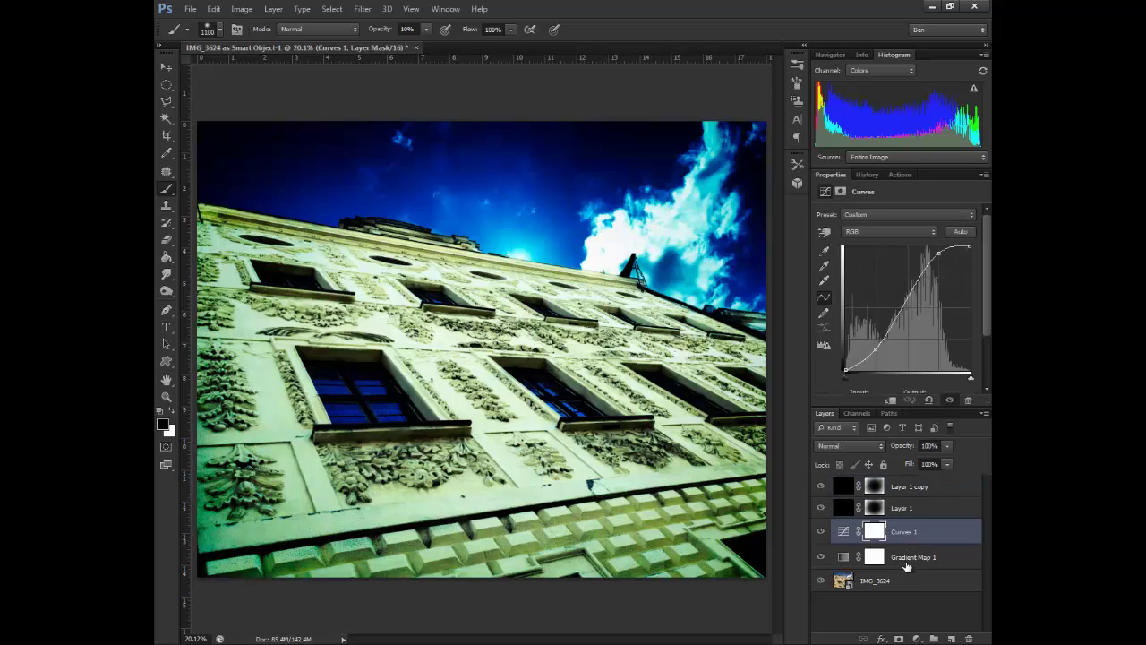
# - Duplicate the IMG_3624 smart object layer and rasterize the copy
pyautogui.click(908, 557)
pyautogui.click(900, 582)
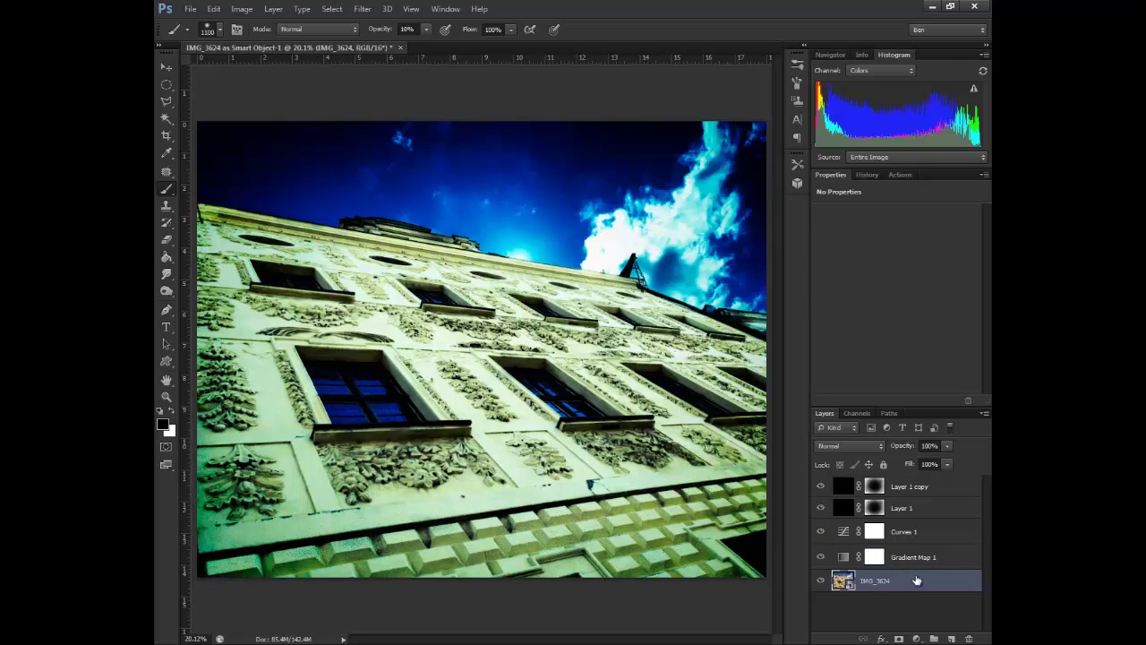
pyautogui.moveTo(939, 584); pyautogui.dragTo(952, 638)
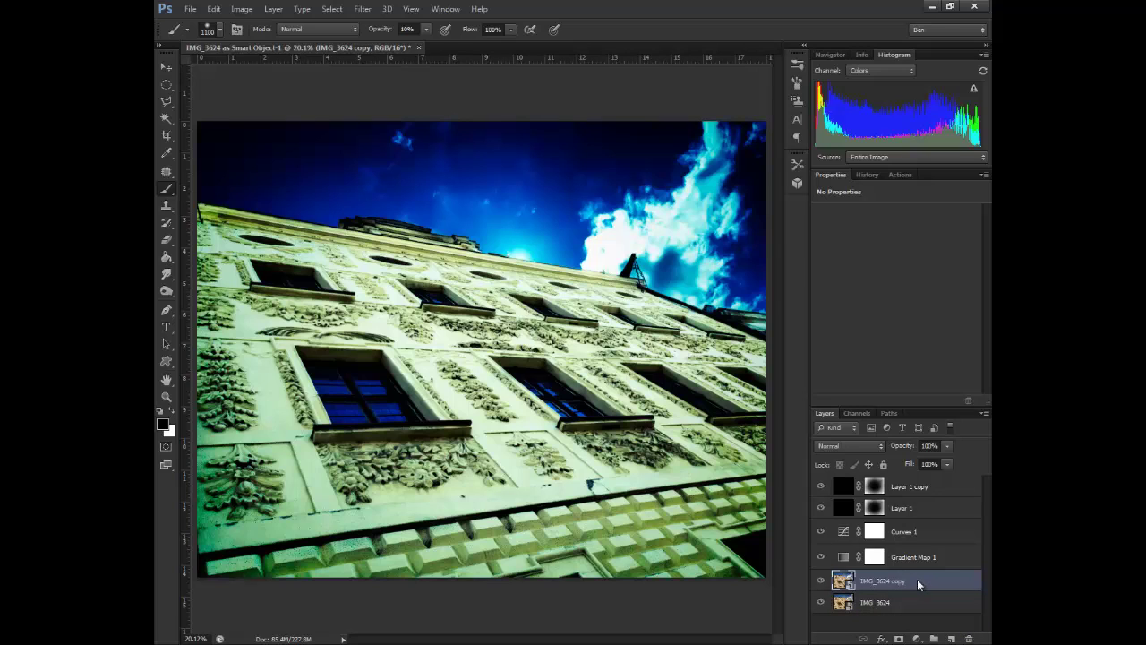
pyautogui.rightClick(916, 582)
pyautogui.click(882, 205)
# - Apply a Gaussian Blur with a 5-pixel radius to the IMG_3624 copy layer
pyautogui.click(350, 9)
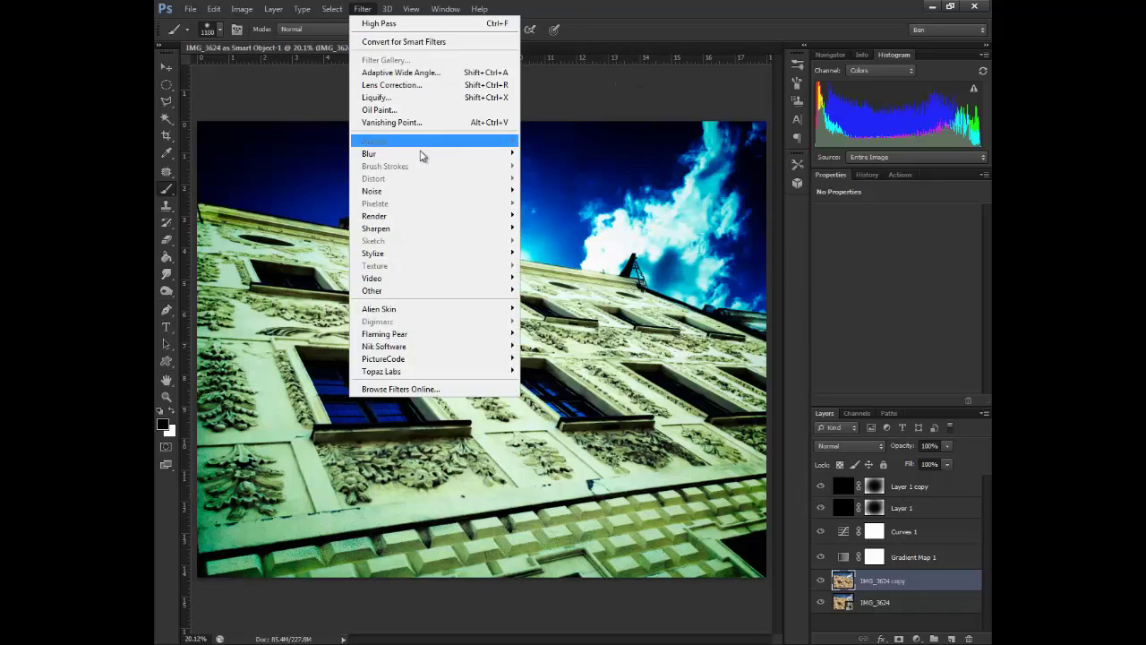
pyautogui.moveTo(430, 153)
pyautogui.click(555, 245)
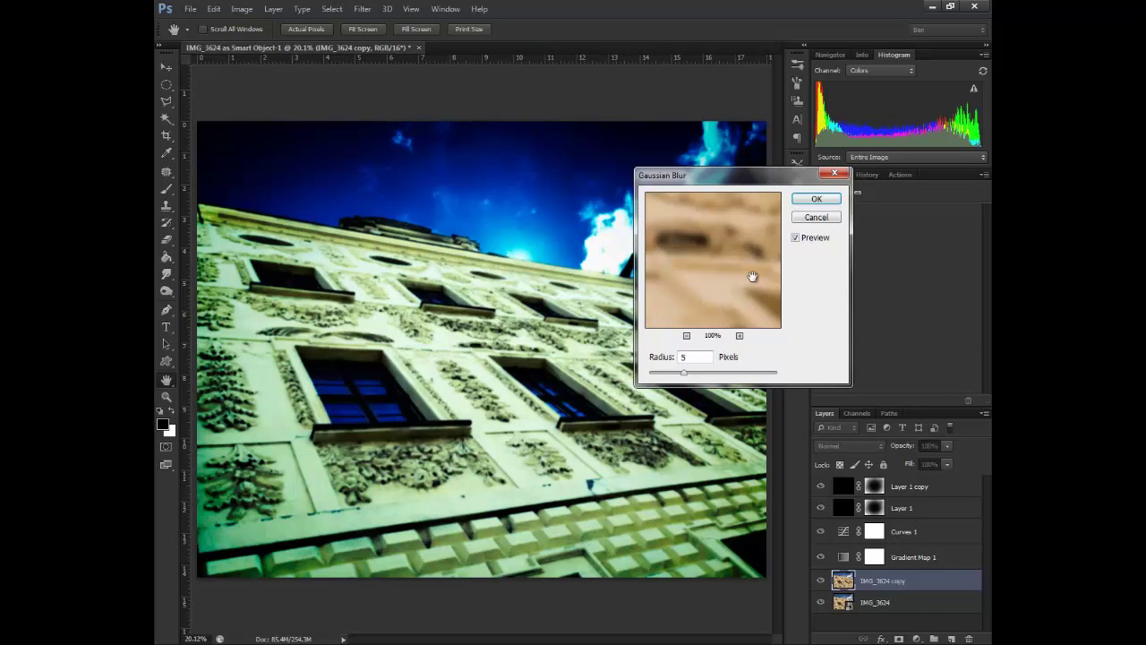
pyautogui.click(799, 201)
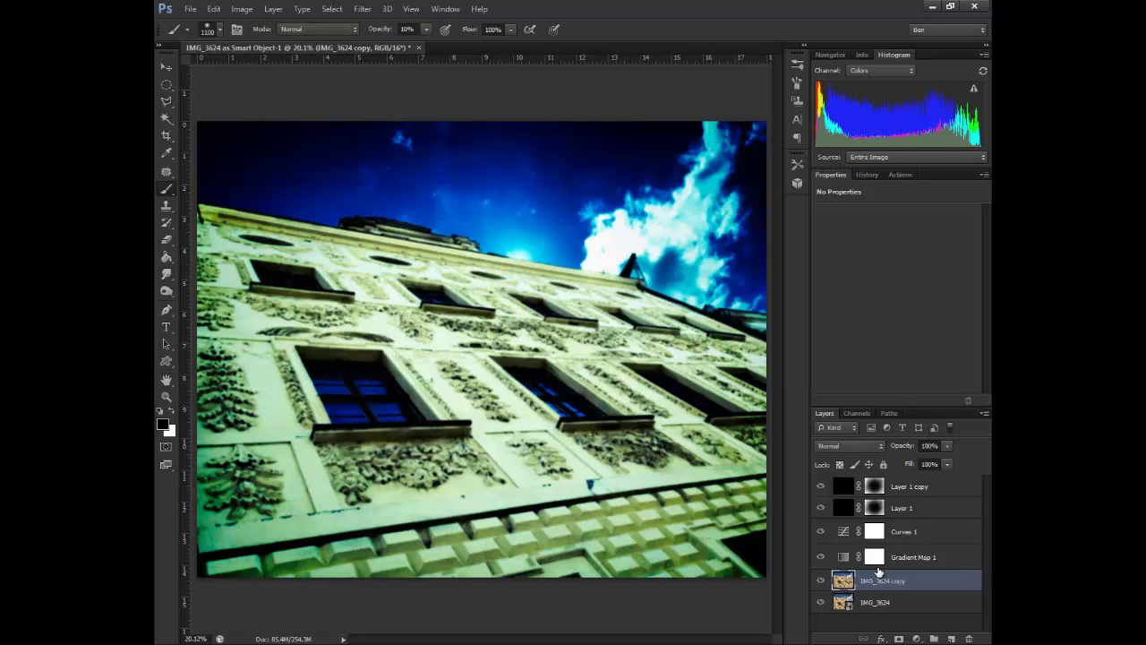
# - Add a layer mask to IMG_3624 copy and paint the centre black with a 2200 px brush at 10% opacity
pyautogui.click(899, 638)
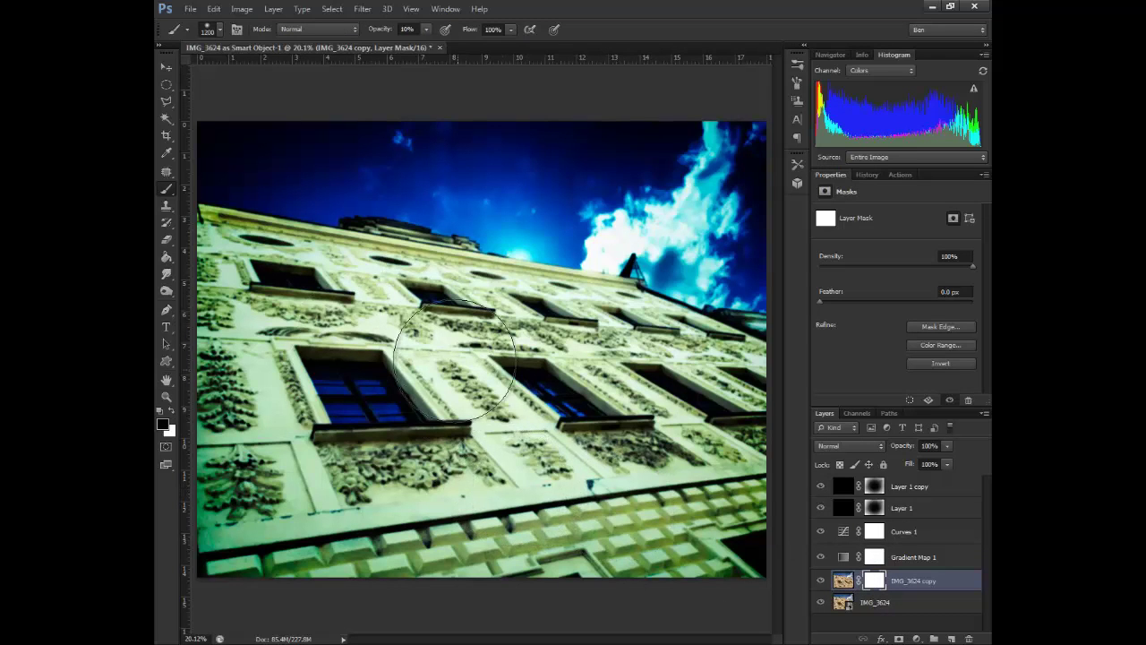
pyautogui.press(']')
pyautogui.press(']')
pyautogui.press(']')
pyautogui.press(']')
pyautogui.press(']')
pyautogui.press(']')
pyautogui.press(']')
pyautogui.press(']')
pyautogui.press(']')
pyautogui.press(']')
pyautogui.press(']')
pyautogui.press(']')
pyautogui.press(']')
pyautogui.press(']')
pyautogui.press(']')
pyautogui.press(']')
pyautogui.press(']')
pyautogui.press(']')
pyautogui.press(']')
pyautogui.press(']')
pyautogui.press(']')
pyautogui.press(']')
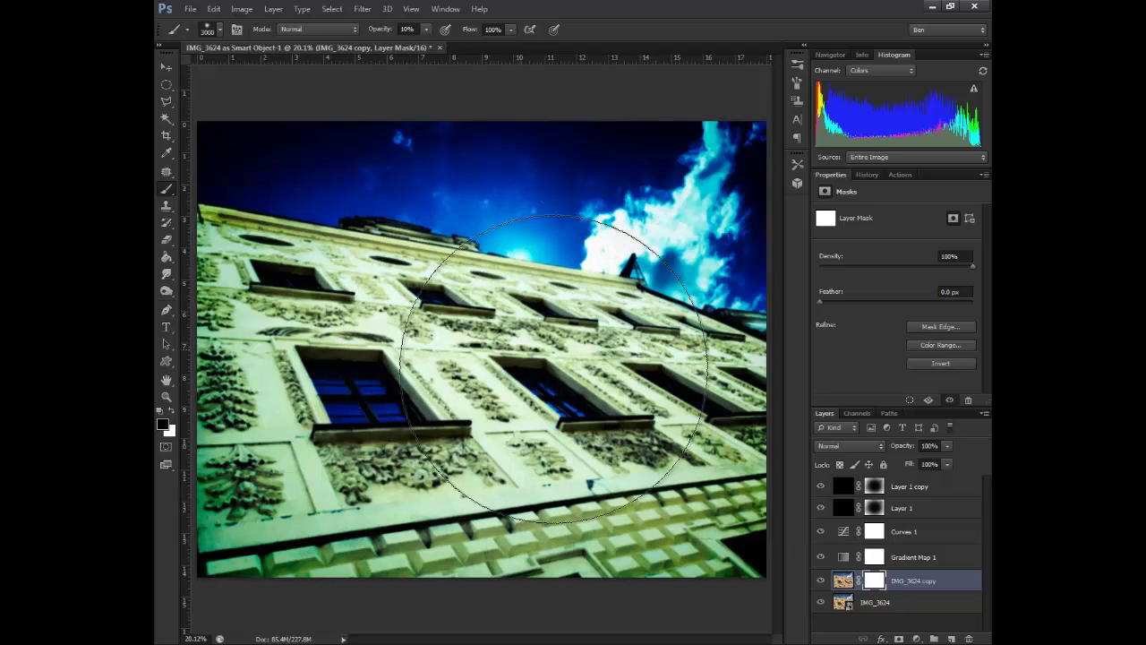
pyautogui.press('[')
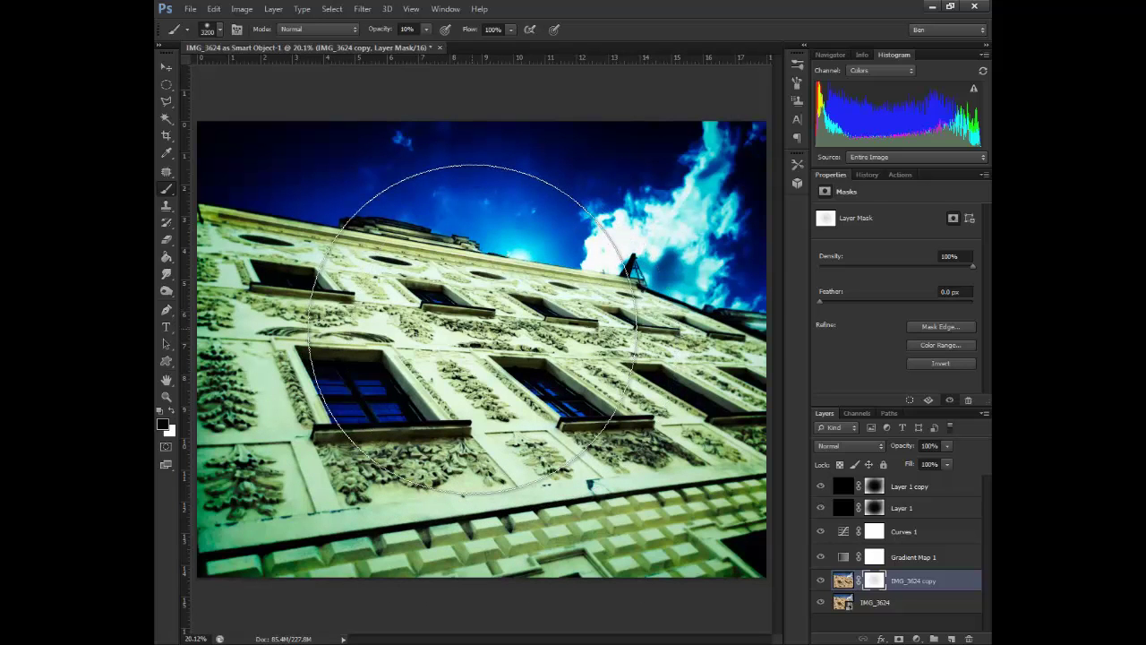
pyautogui.click(475, 328)
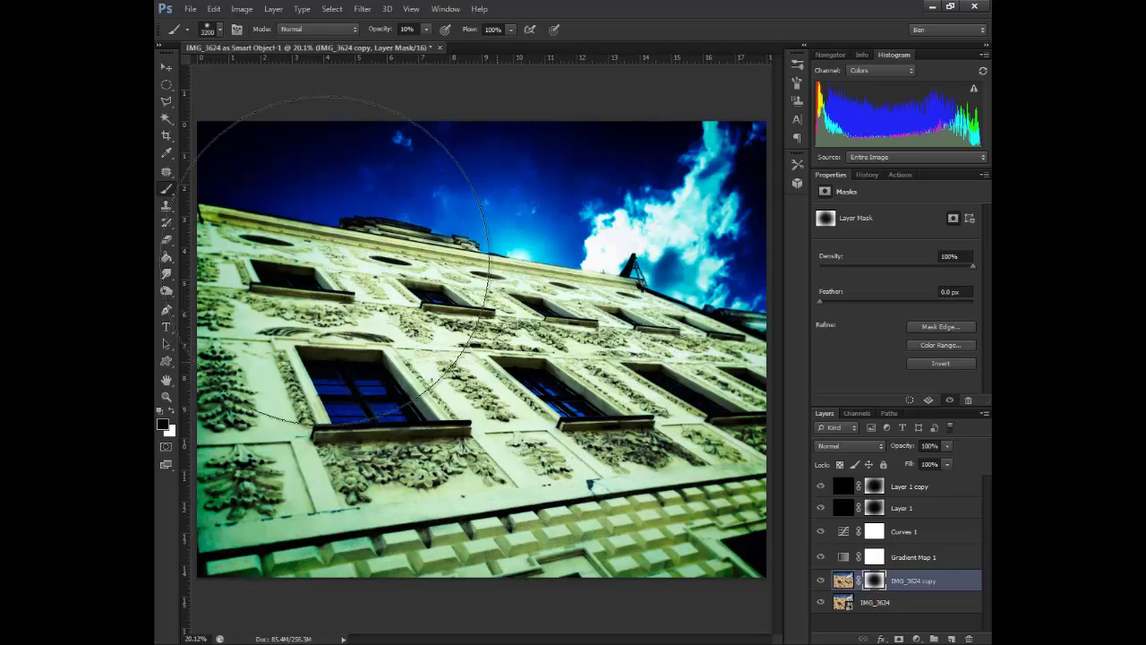
pyautogui.click(165, 67)
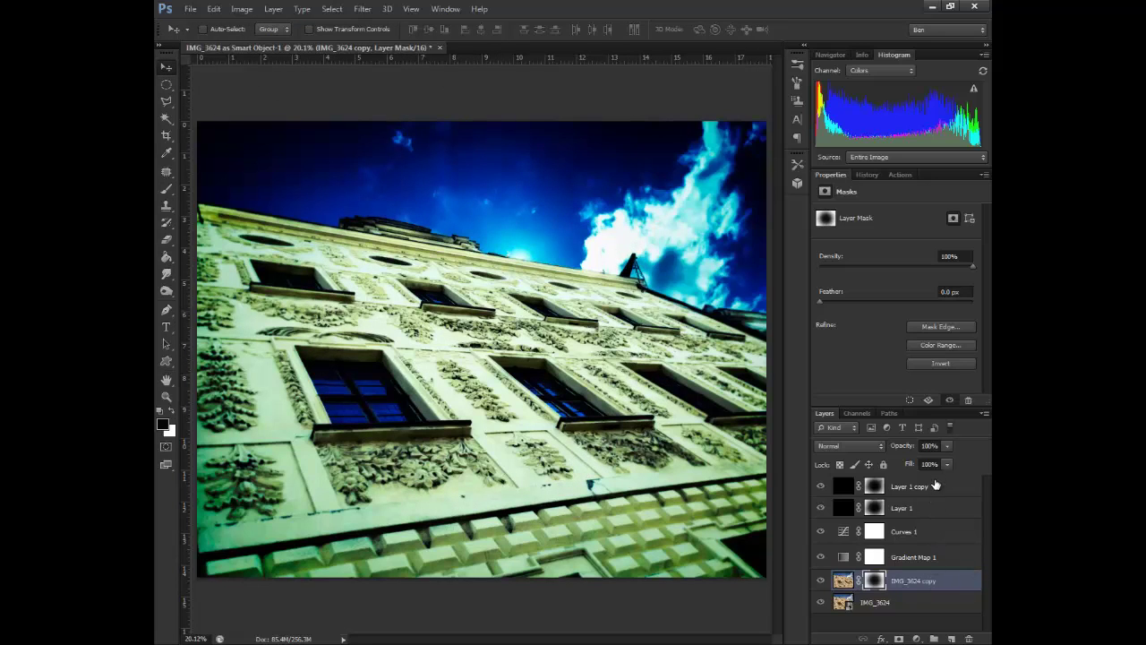
# - Sharpen the original IMG_3624 layer using Unsharp Mask with amount 150%, radius 3.0 pixels and threshold 0
pyautogui.click(917, 602)
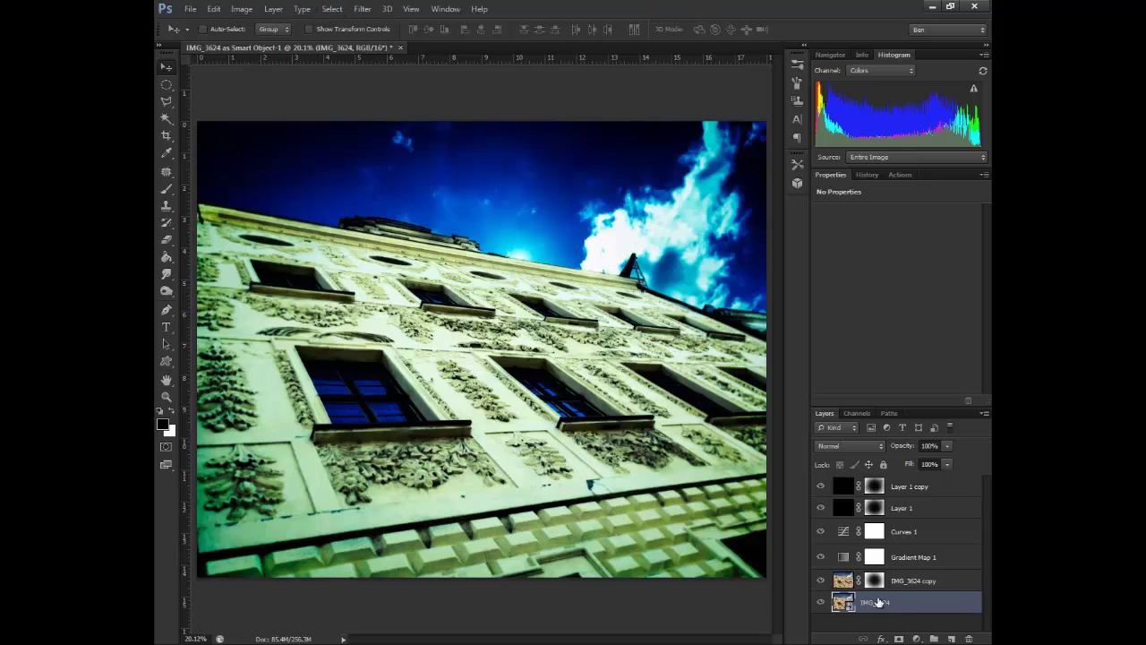
pyautogui.click(362, 9)
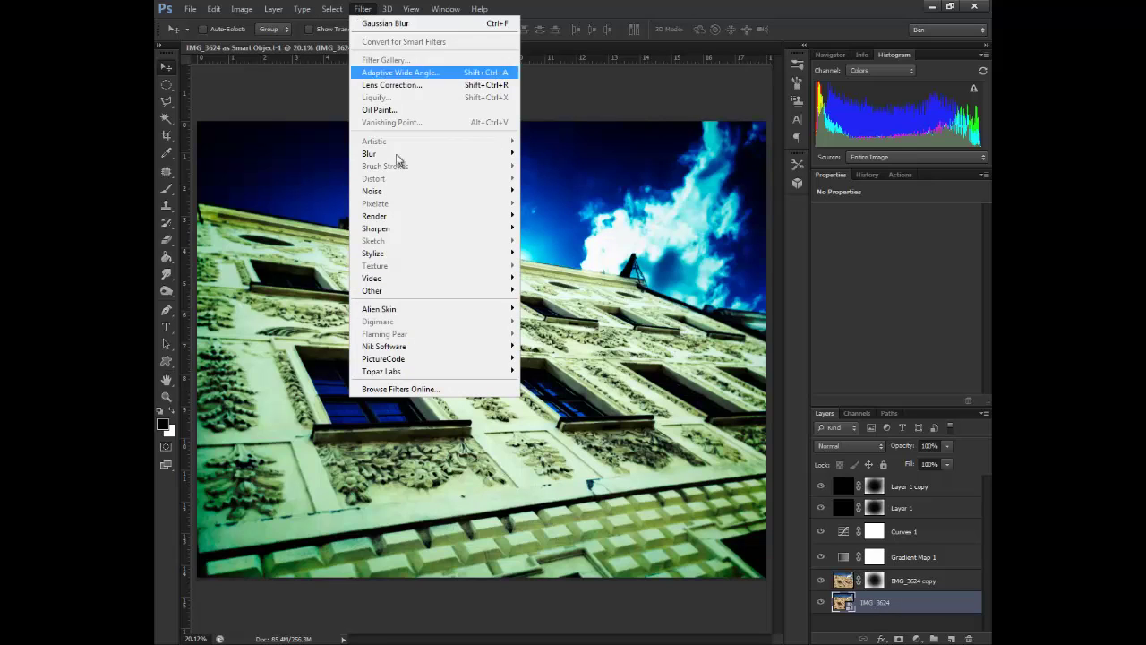
pyautogui.moveTo(420, 230)
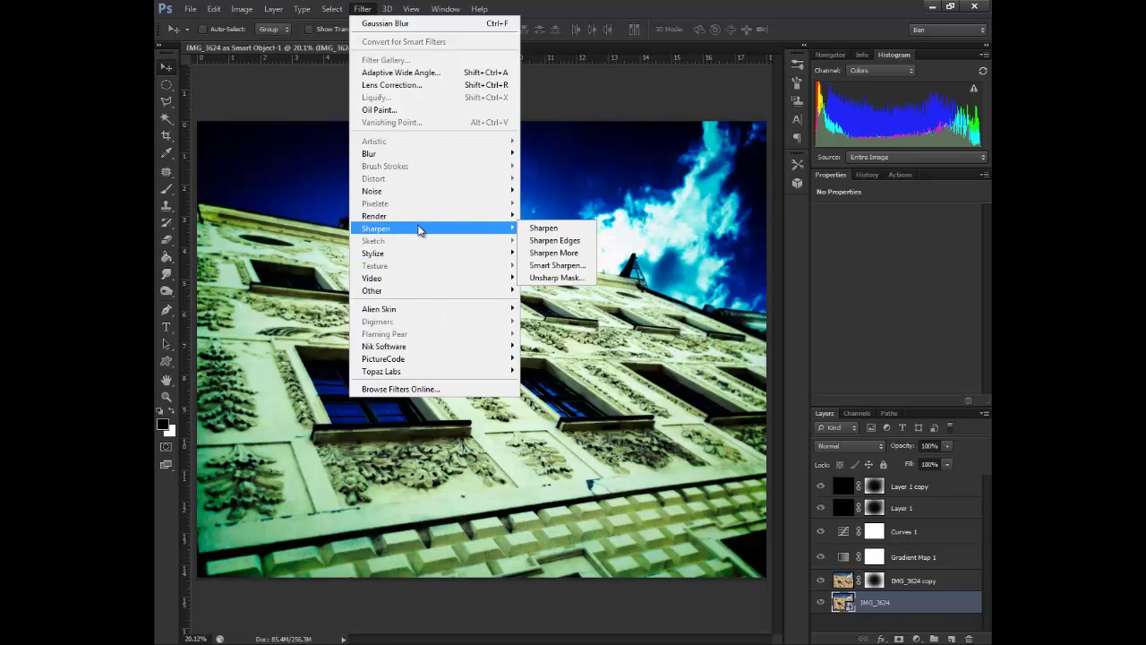
pyautogui.click(572, 278)
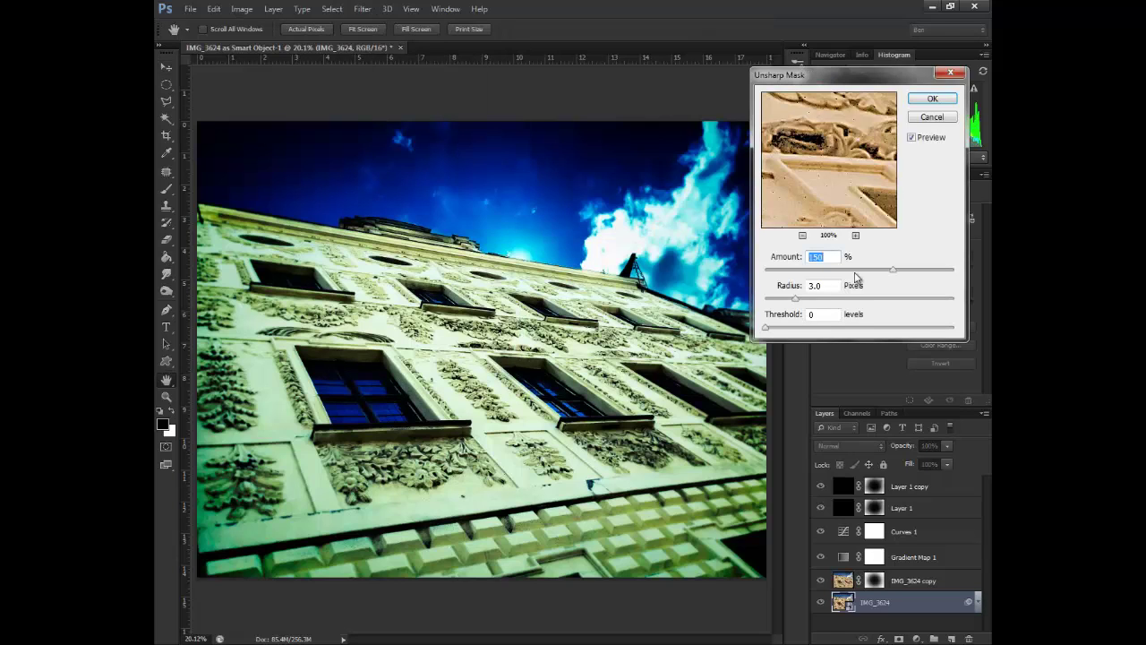
pyautogui.click(931, 137)
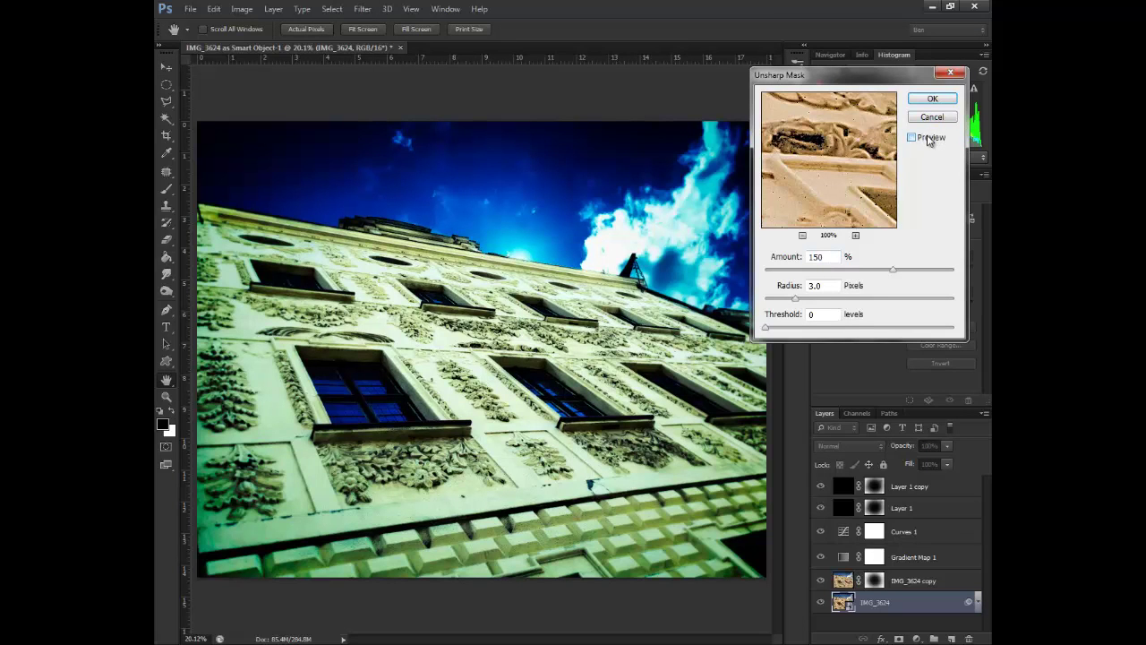
pyautogui.click(931, 137)
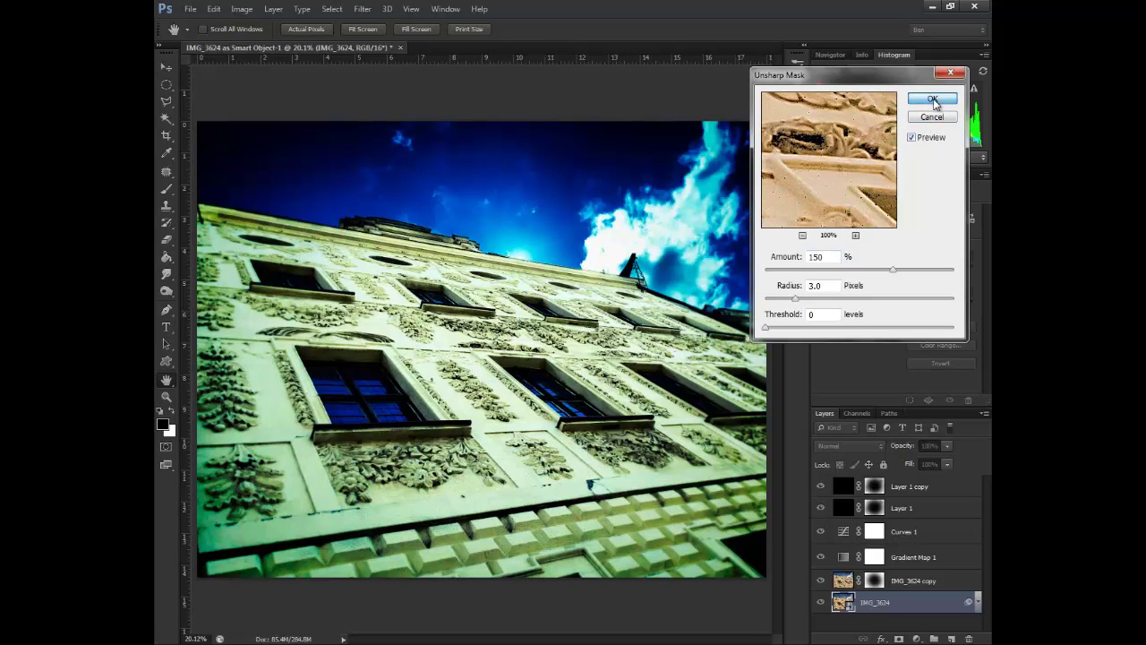
pyautogui.click(932, 99)
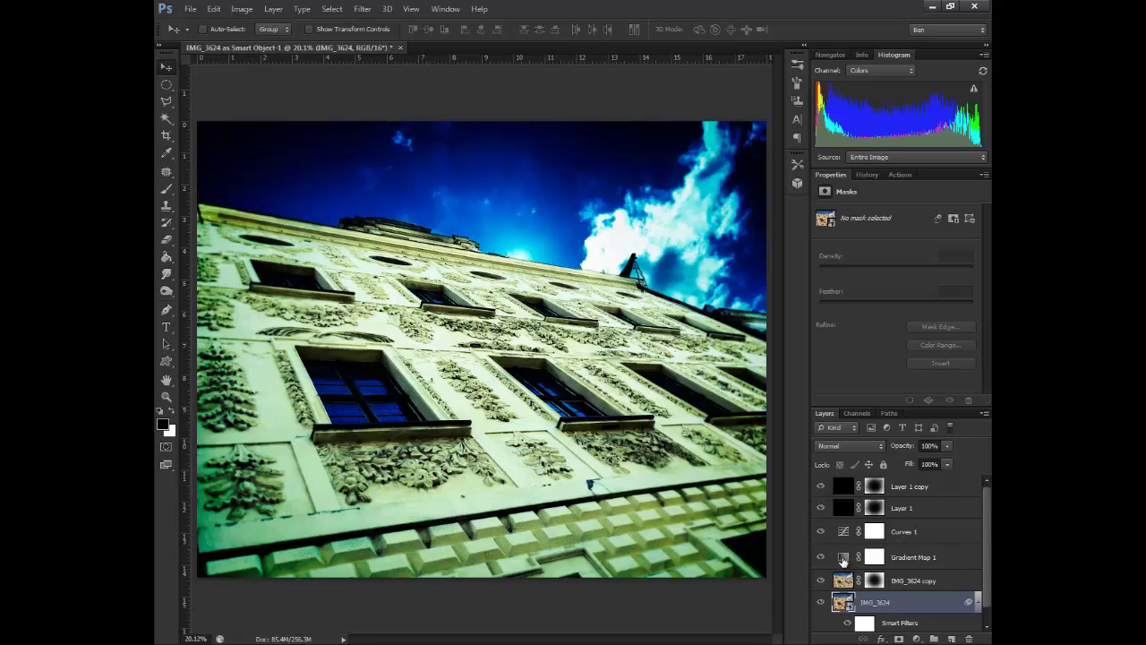
# - Duplicate the Gradient Map 1 layer and hide the original
pyautogui.moveTo(906, 561); pyautogui.dragTo(952, 638)
pyautogui.click(821, 582)
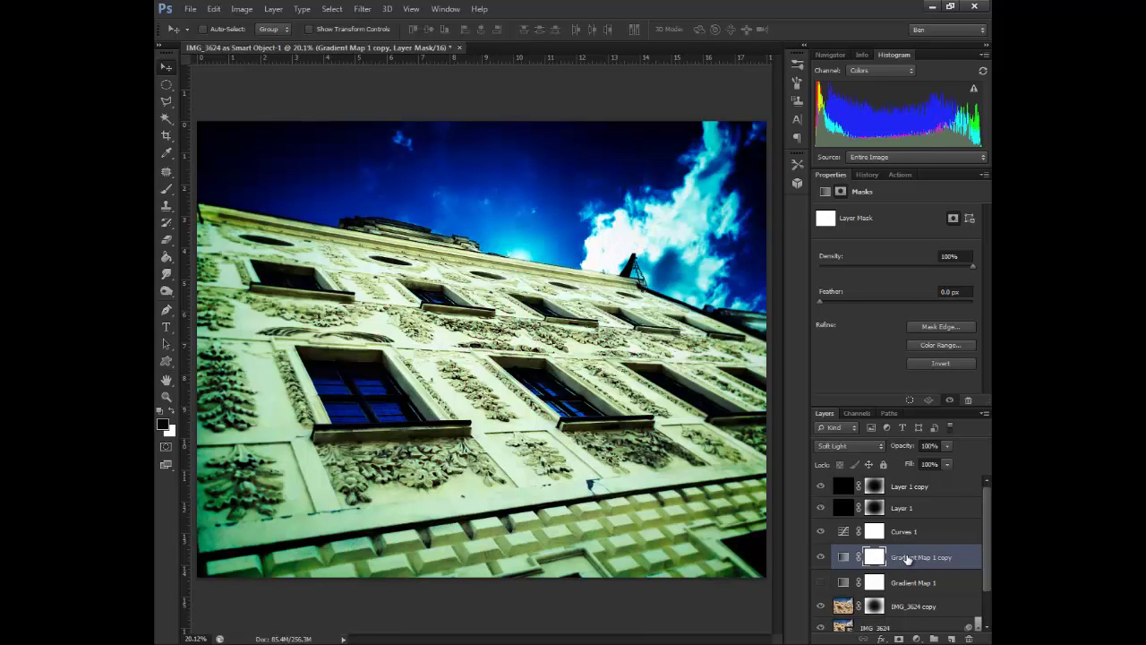
# - Recolor the darkest stop of the Gradient Map 1 copy gradient to a very dark red
pyautogui.click(843, 559)
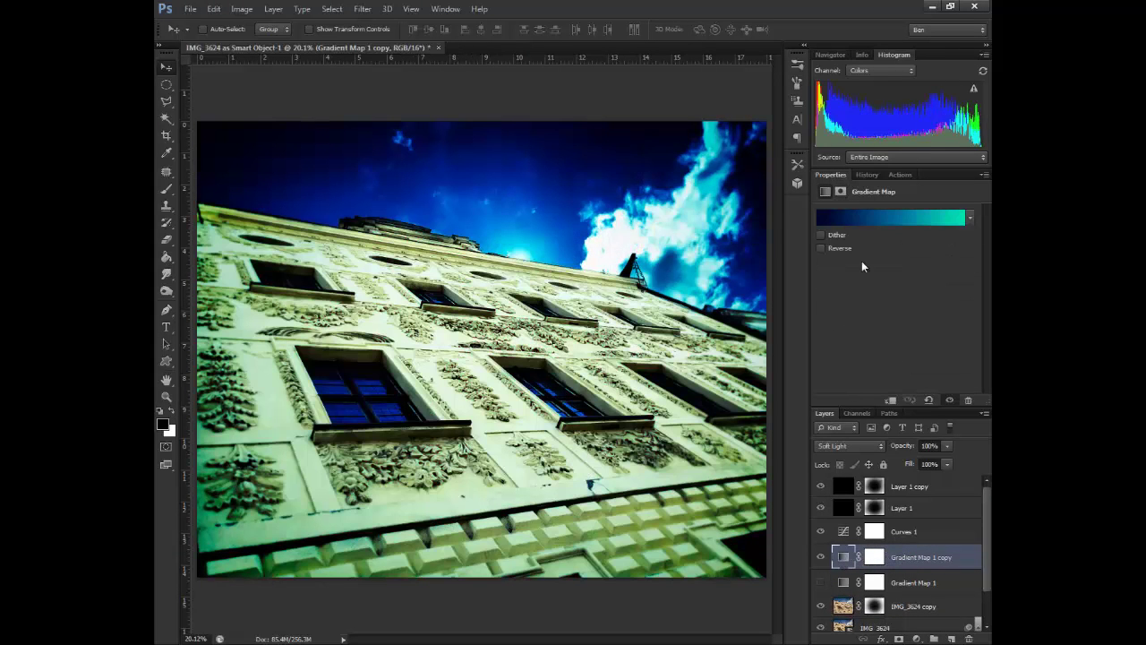
pyautogui.click(852, 218)
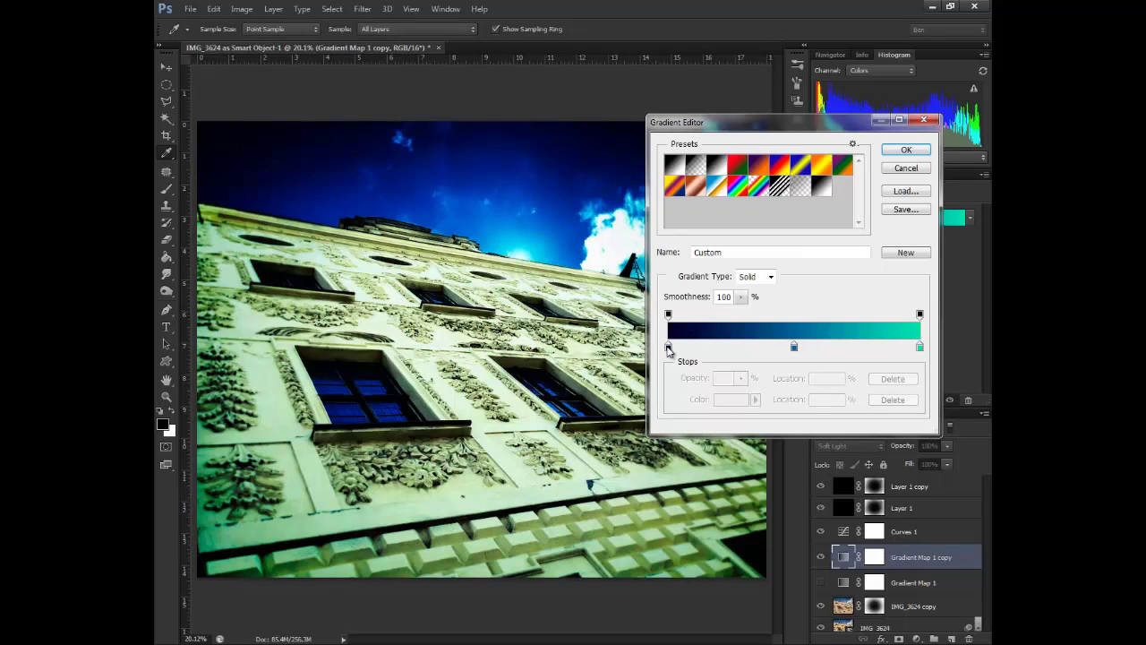
pyautogui.doubleClick(668, 348)
pyautogui.moveTo(820, 269); pyautogui.dragTo(830, 215)
pyautogui.click(934, 199)
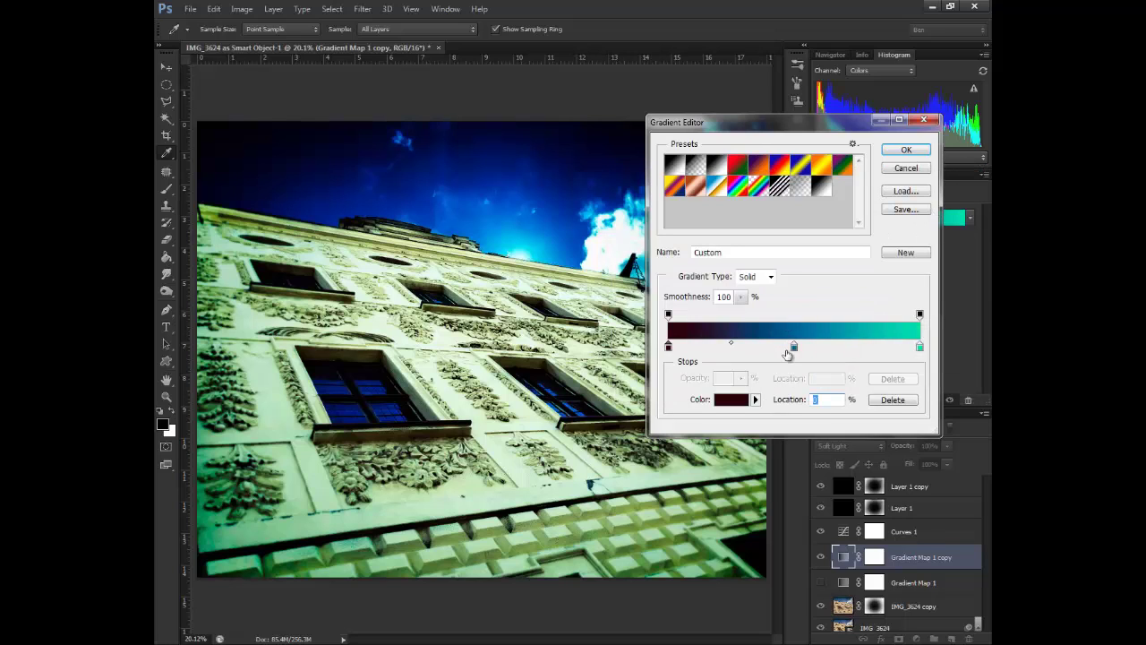
# - Change the gradient's middle stop at 50% to the orange-brown color 93561f
pyautogui.click(793, 348)
pyautogui.doubleClick(794, 348)
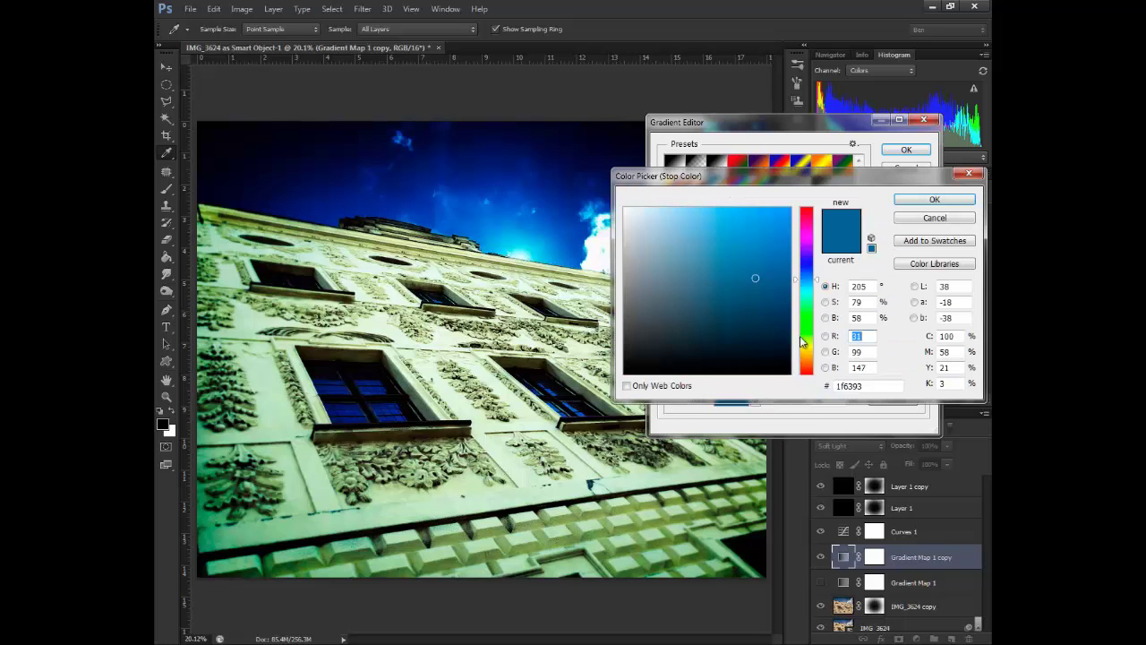
pyautogui.moveTo(819, 277); pyautogui.dragTo(817, 366)
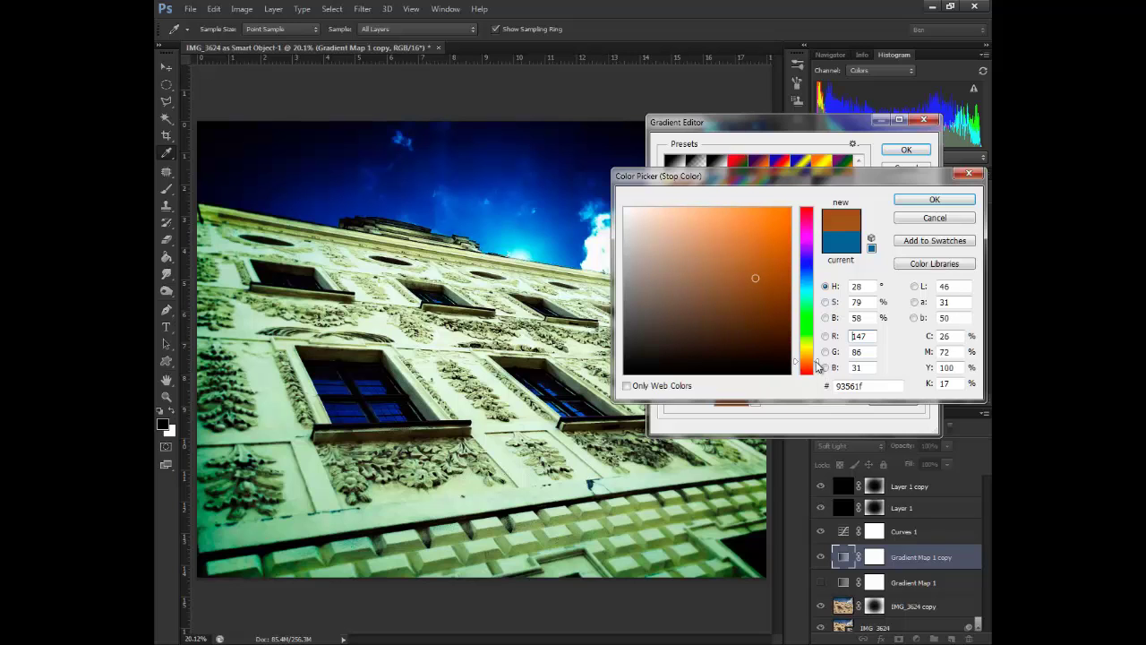
pyautogui.click(933, 199)
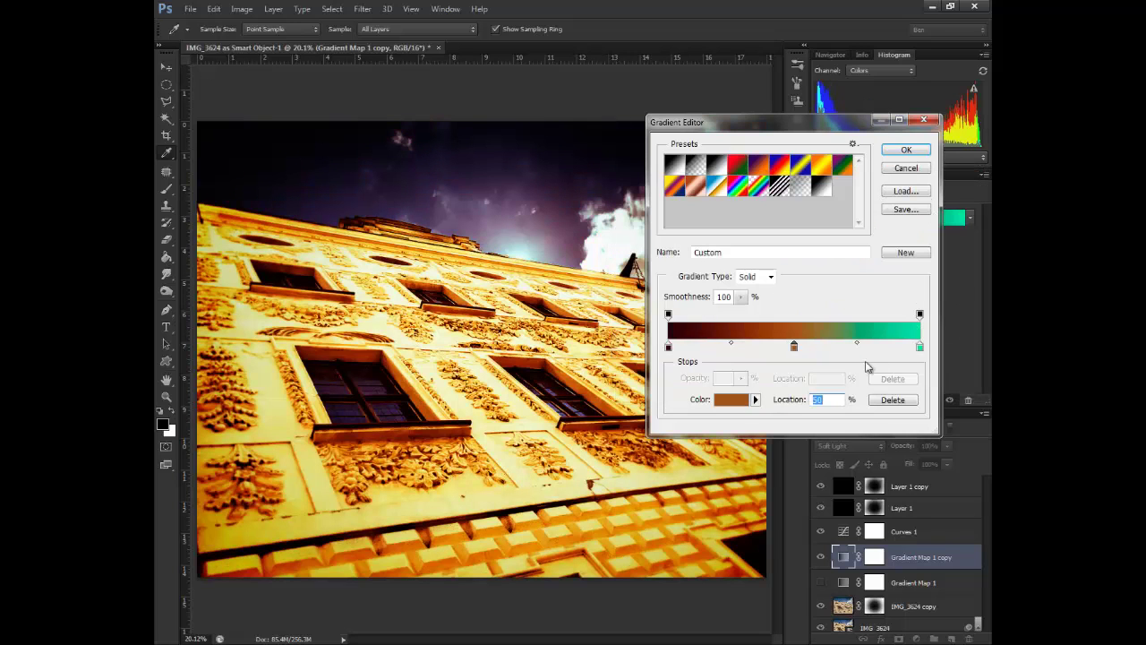
# - Change the gradient's brightest stop to the yellow color e2db14 and apply the edited gradient
pyautogui.doubleClick(920, 347)
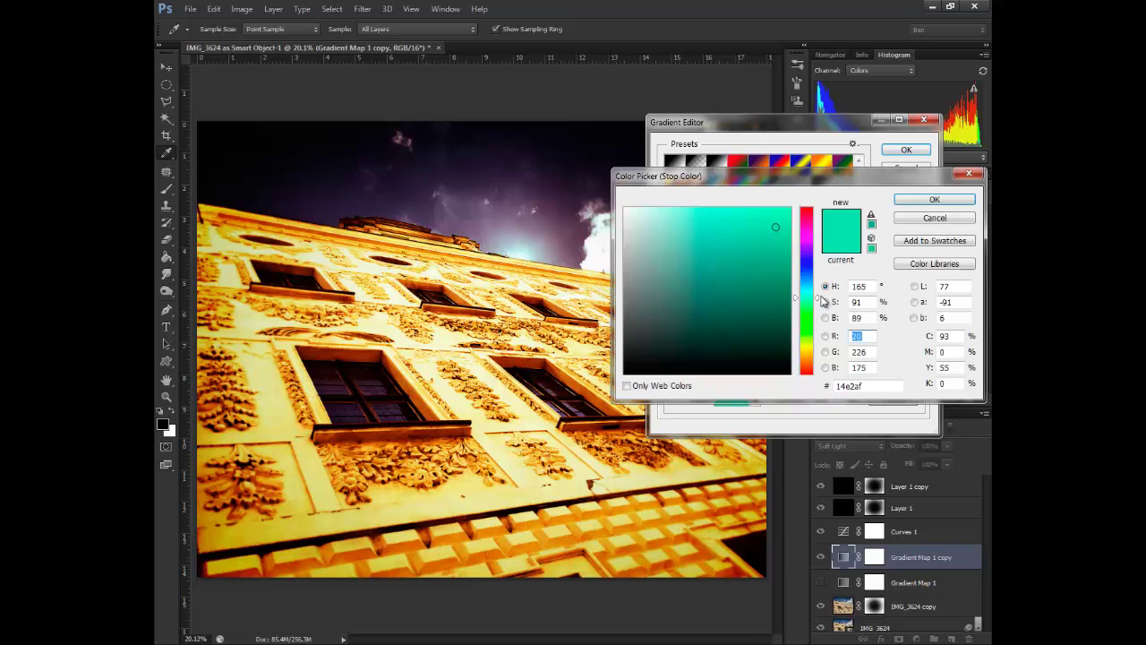
pyautogui.moveTo(822, 301); pyautogui.dragTo(818, 352)
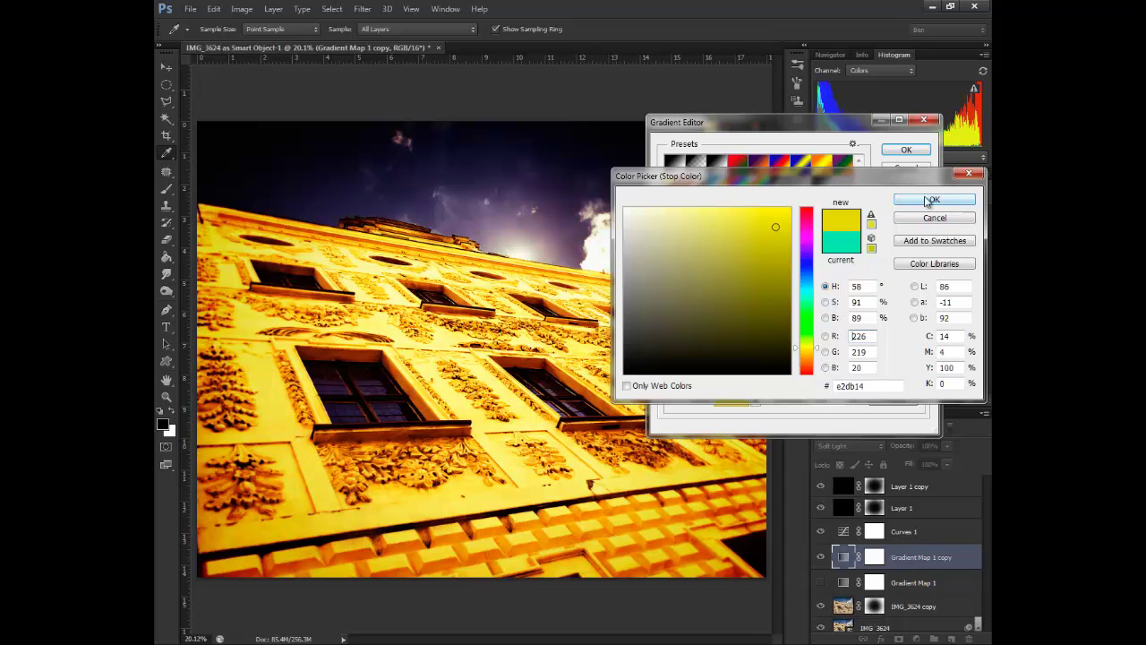
pyautogui.click(931, 199)
pyautogui.click(906, 150)
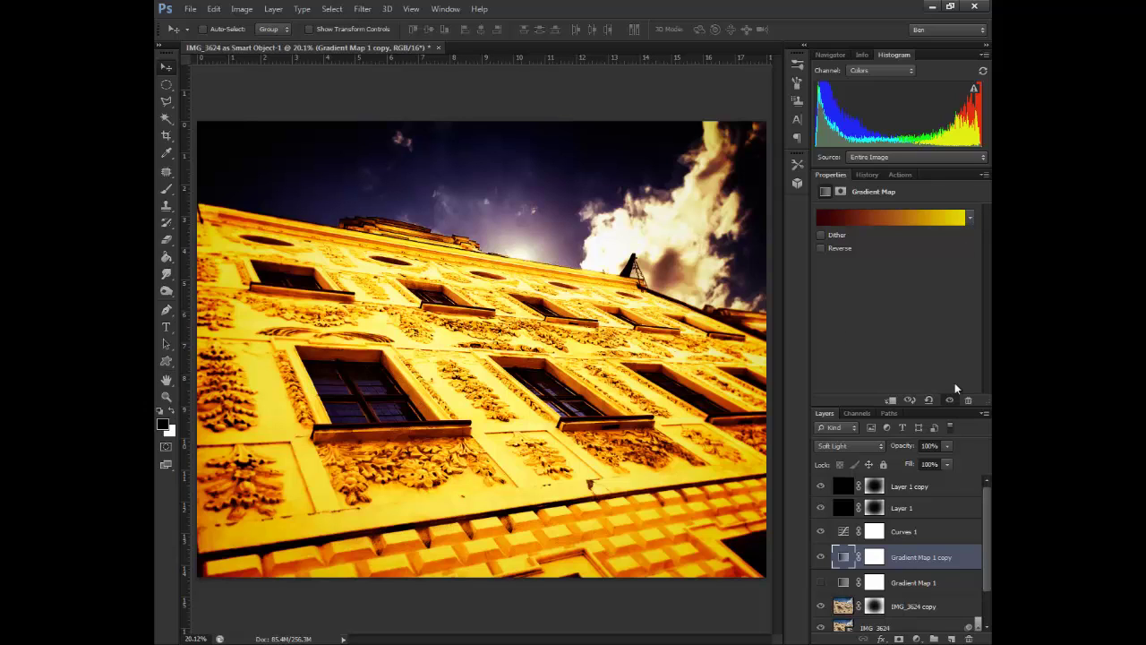
# - Turn Gradient Map 1 back on and compare the two gradient maps separately and combined, leaving both visible
pyautogui.click(820, 580)
pyautogui.click(820, 559)
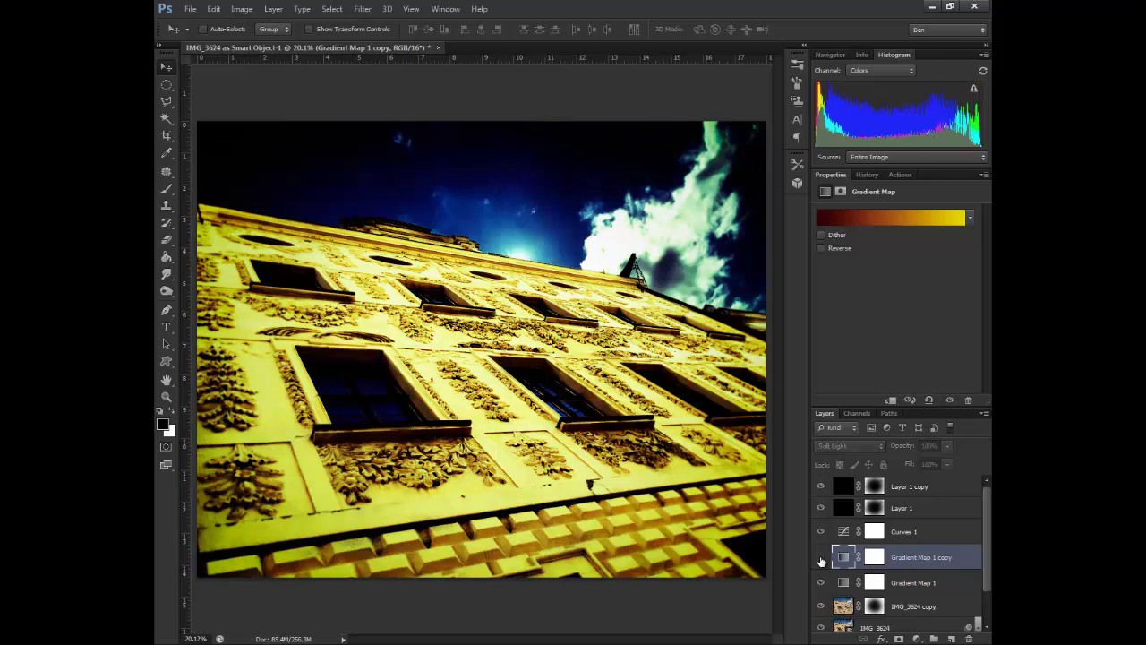
pyautogui.click(820, 559)
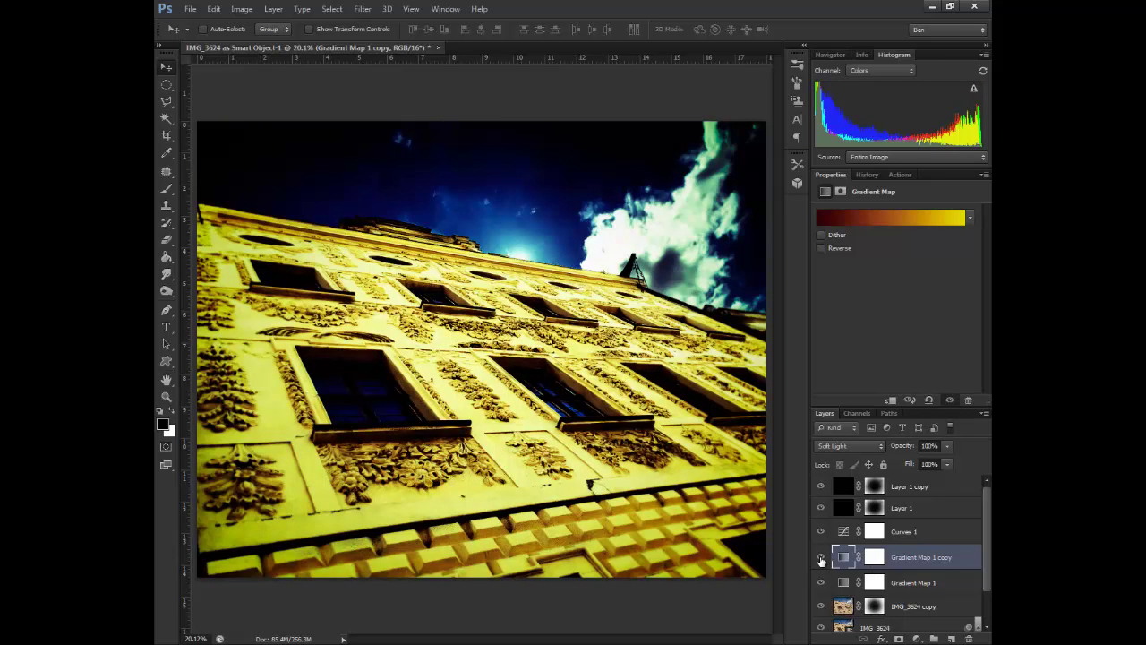
pyautogui.click(820, 559)
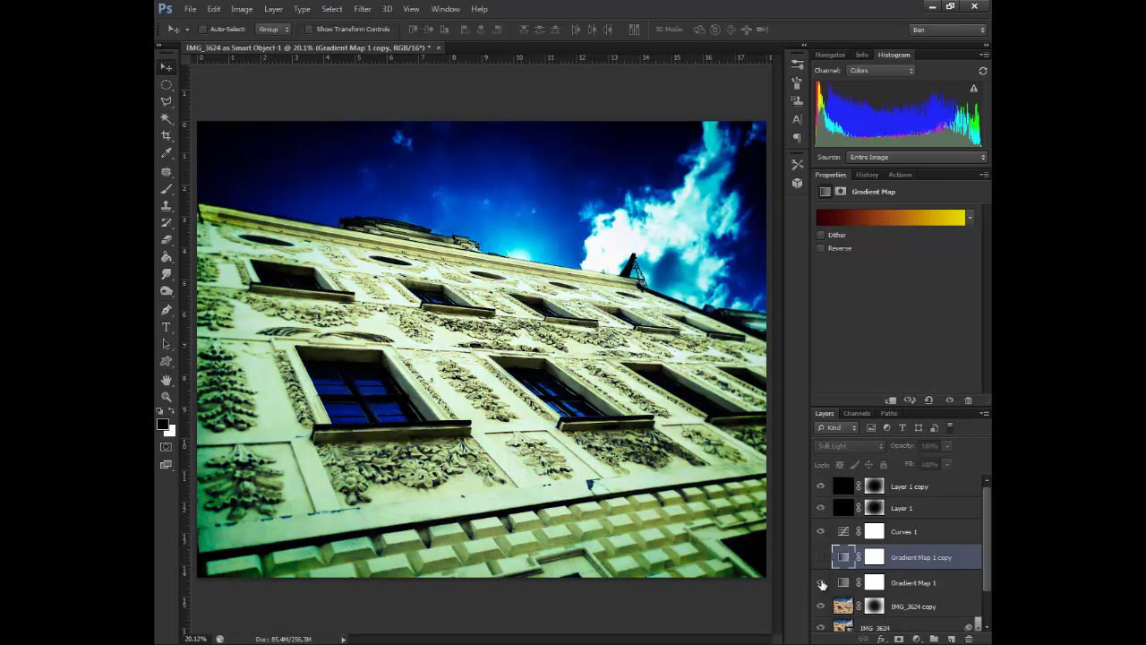
pyautogui.click(820, 582)
pyautogui.click(820, 558)
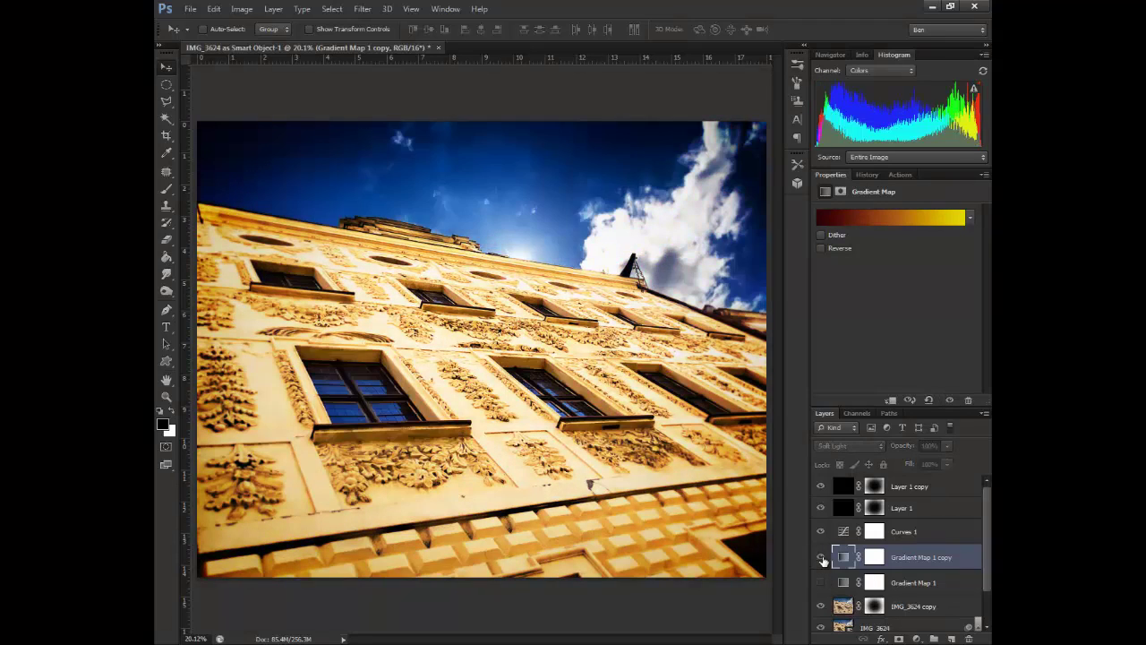
pyautogui.click(821, 559)
pyautogui.click(822, 581)
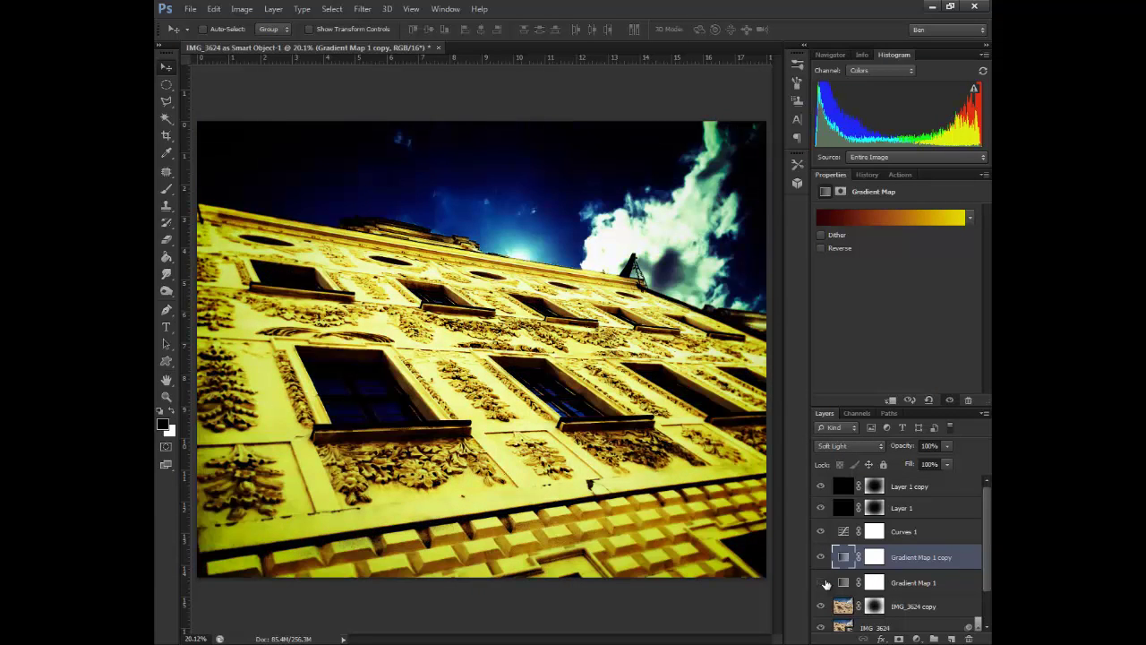
pyautogui.click(820, 582)
pyautogui.click(821, 582)
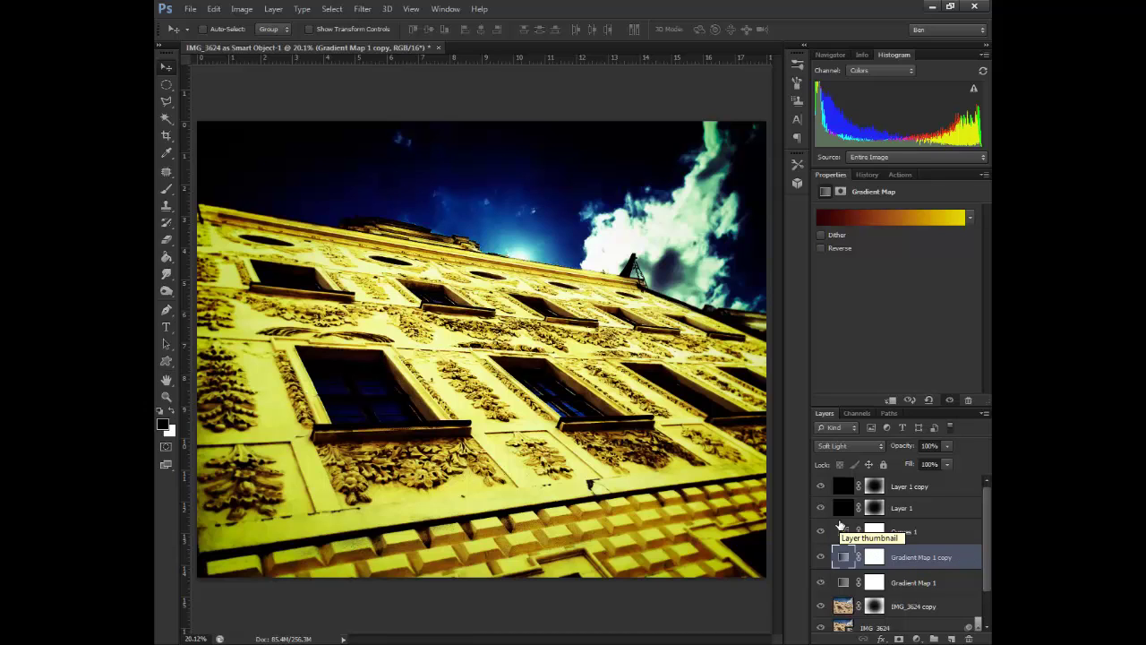
# - Paint black over the middle of the Gradient Map 1 copy layer mask with the Brush at 80% opacity
pyautogui.click(874, 560)
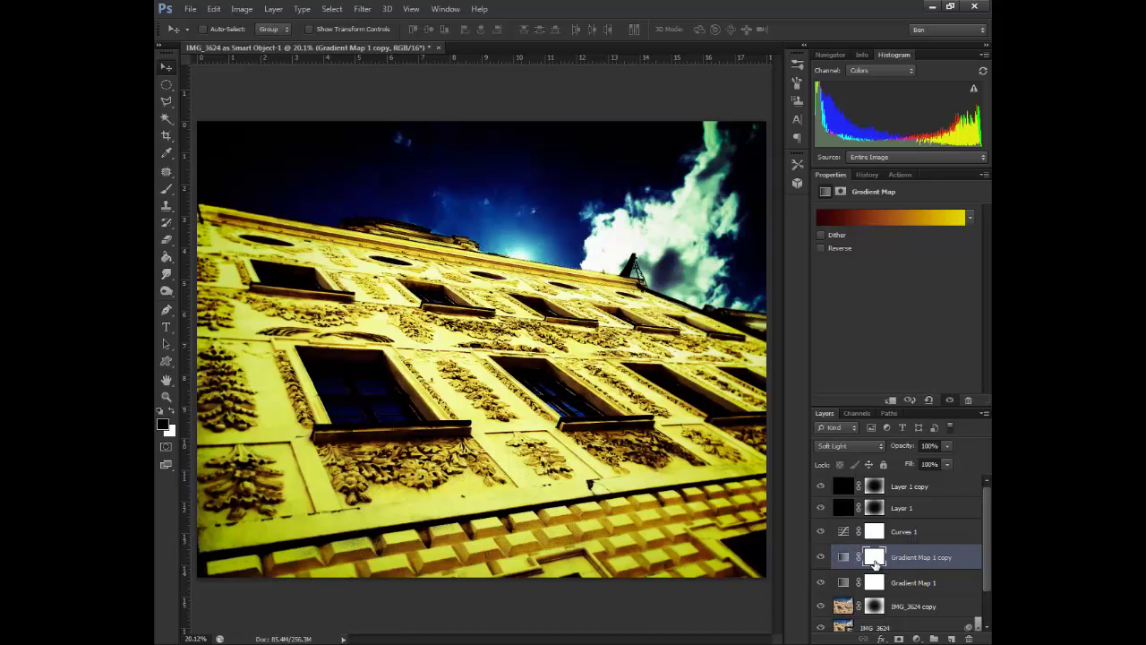
pyautogui.click(165, 191)
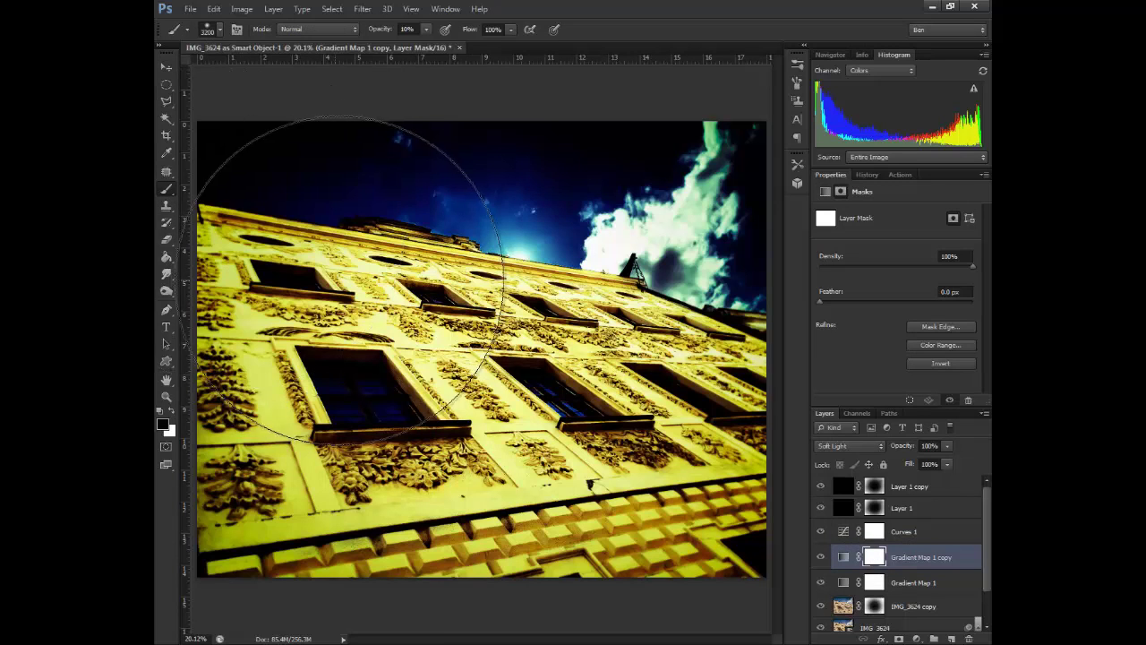
pyautogui.click(426, 28)
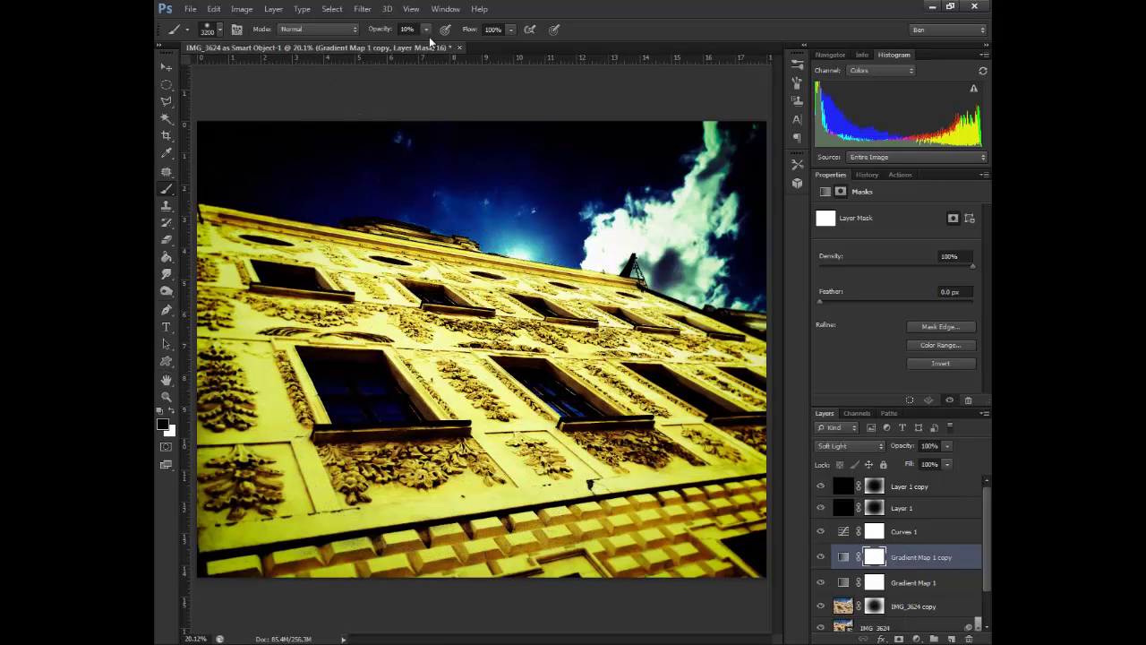
pyautogui.click(427, 33)
pyautogui.moveTo(389, 388)
pyautogui.mouseDown()
pyautogui.moveTo(450, 398)
pyautogui.moveTo(468, 380)
pyautogui.moveTo(505, 381)
pyautogui.moveTo(452, 358)
pyautogui.moveTo(501, 376)
pyautogui.moveTo(521, 413)
pyautogui.moveTo(512, 407)
pyautogui.moveTo(525, 409)
pyautogui.mouseUp()
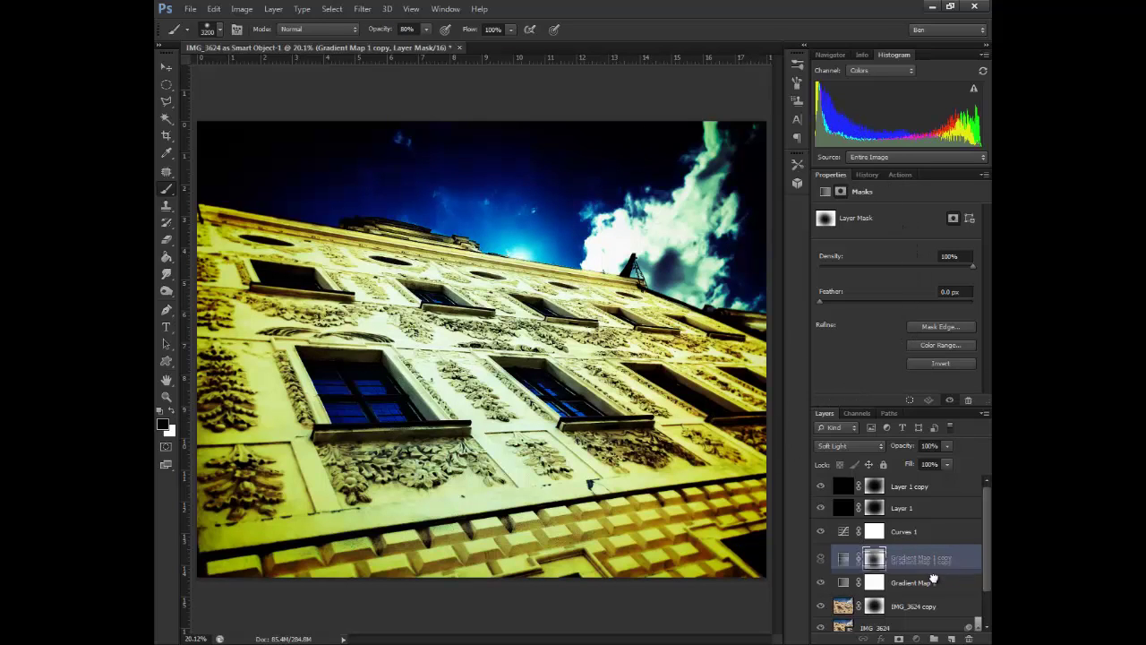
# - Delete the painted mask from Gradient Map 1 copy and add a blank white layer mask in its place
pyautogui.click(847, 557)
pyautogui.moveTo(873, 557); pyautogui.dragTo(971, 638)
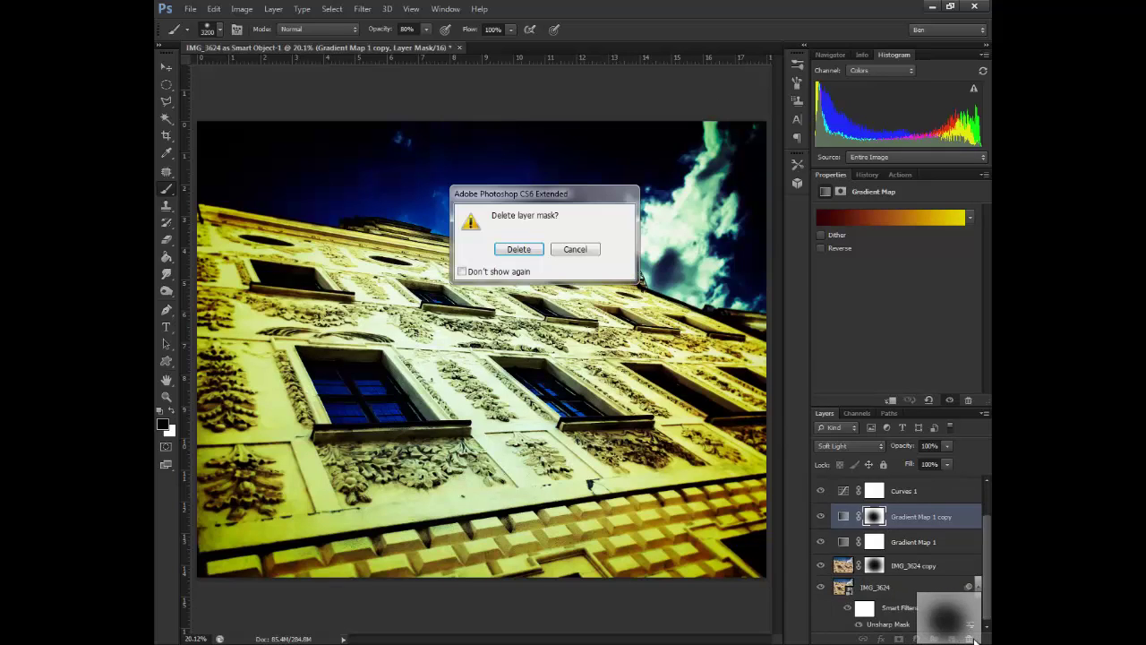
pyautogui.click(518, 249)
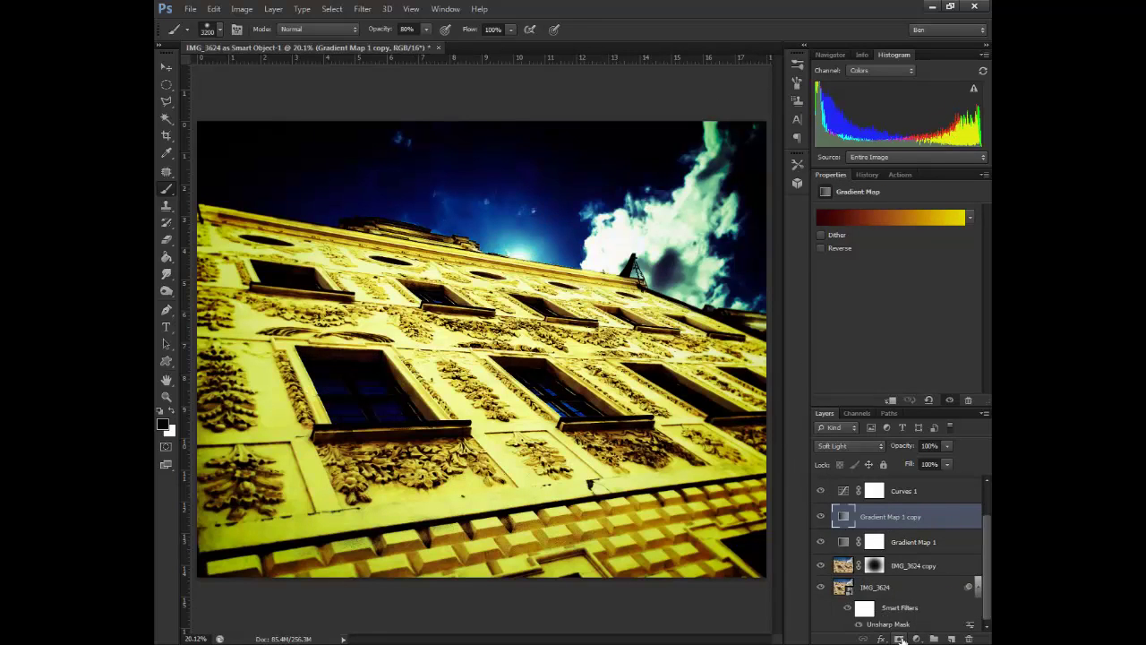
pyautogui.click(899, 638)
# - Compare the two gradient maps separately, then delete Gradient Map 1 copy and keep Gradient Map 1 visible
pyautogui.click(821, 541)
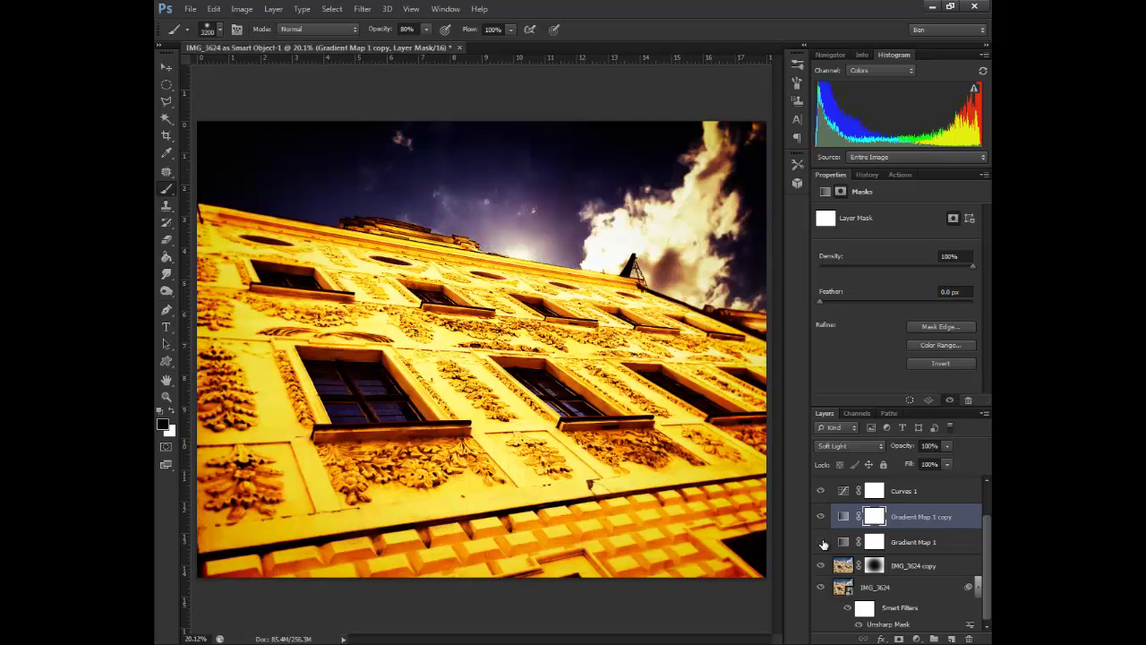
pyautogui.click(820, 516)
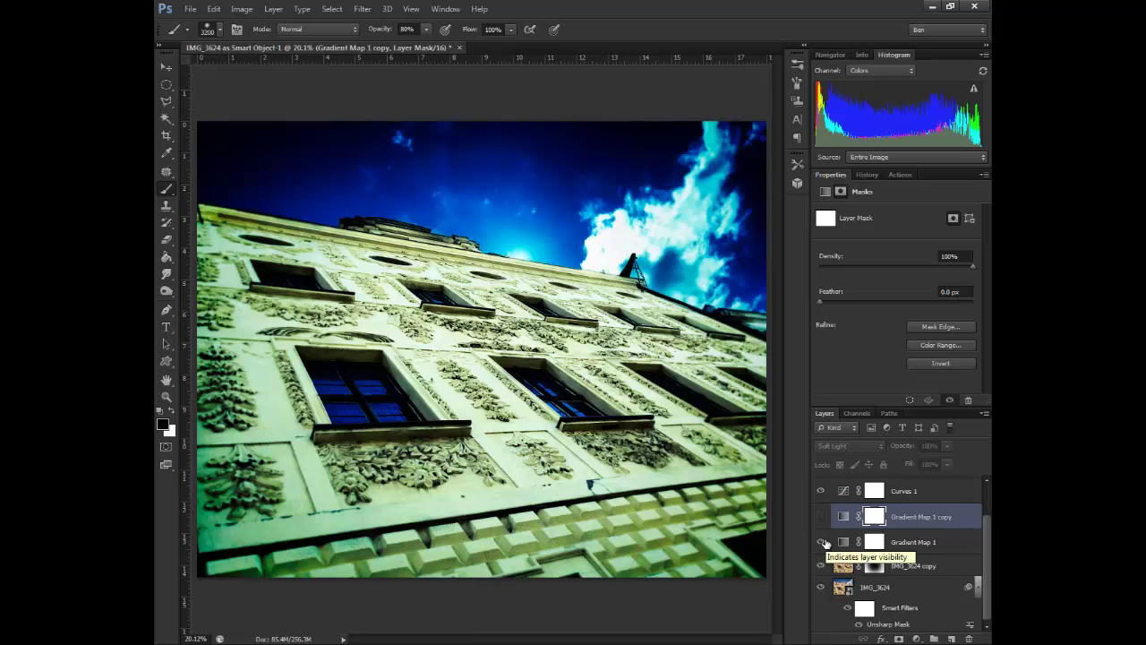
pyautogui.moveTo(938, 518); pyautogui.dragTo(969, 638)
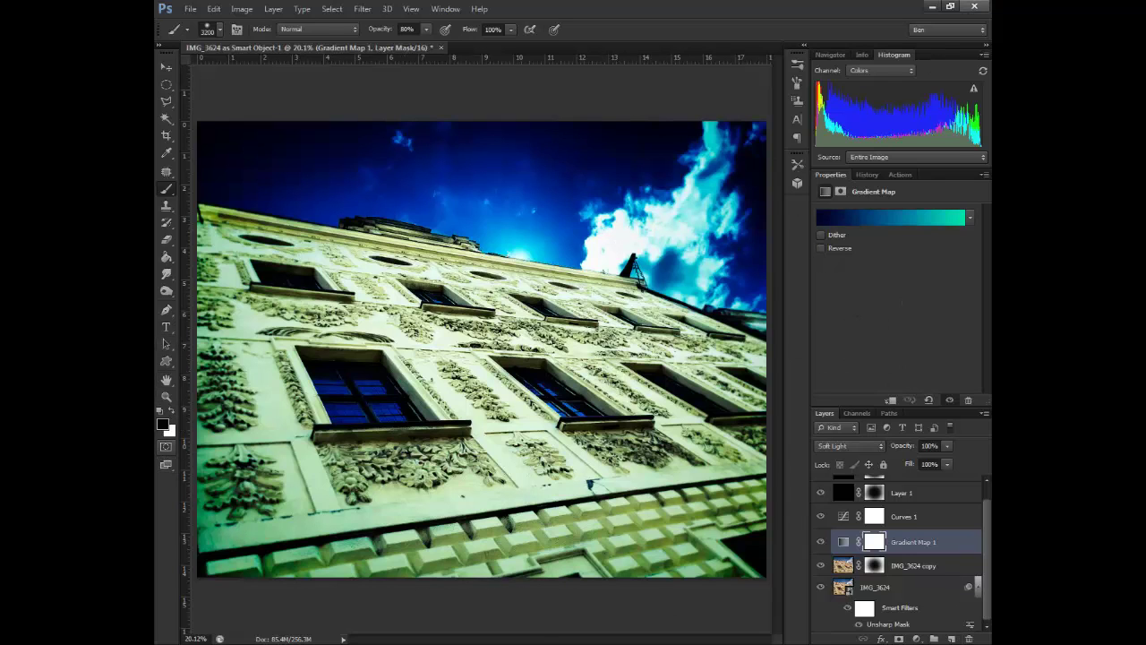
# - Collapse the side panels to icons and fit the whole image in the enlarged workspace
pyautogui.click(985, 44)
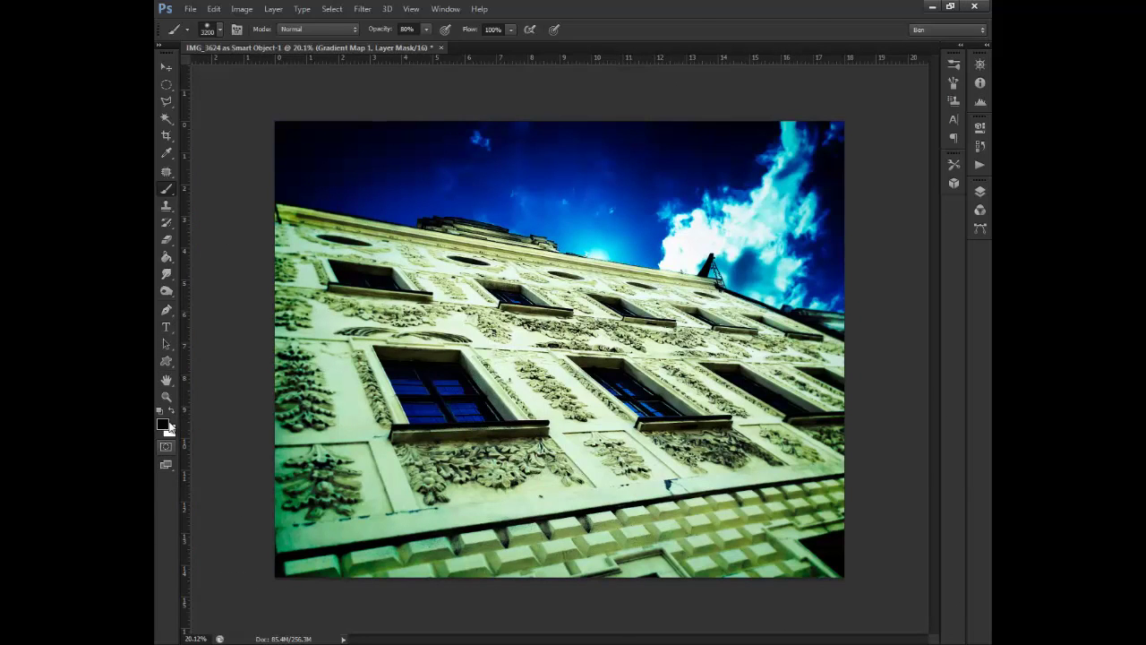
pyautogui.click(165, 397)
pyautogui.rightClick(630, 345)
pyautogui.click(655, 355)
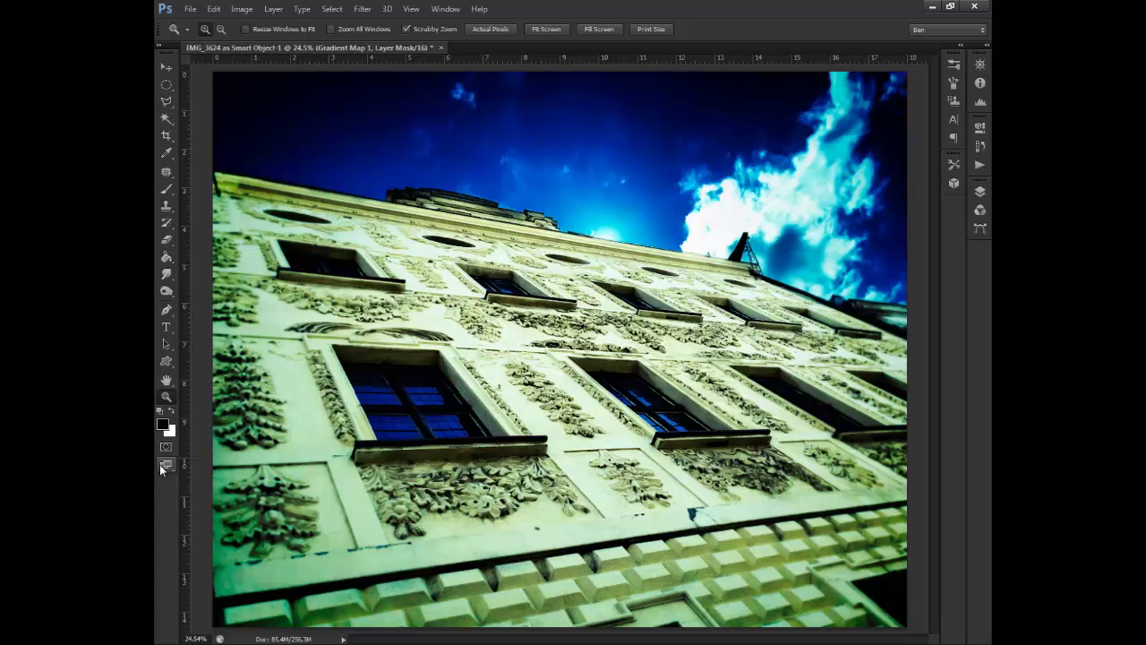
# - Switch to Full Screen Mode and fit the image on screen to review the finished grade
pyautogui.moveTo(162, 463); pyautogui.dragTo(214, 489)
pyautogui.rightClick(497, 356)
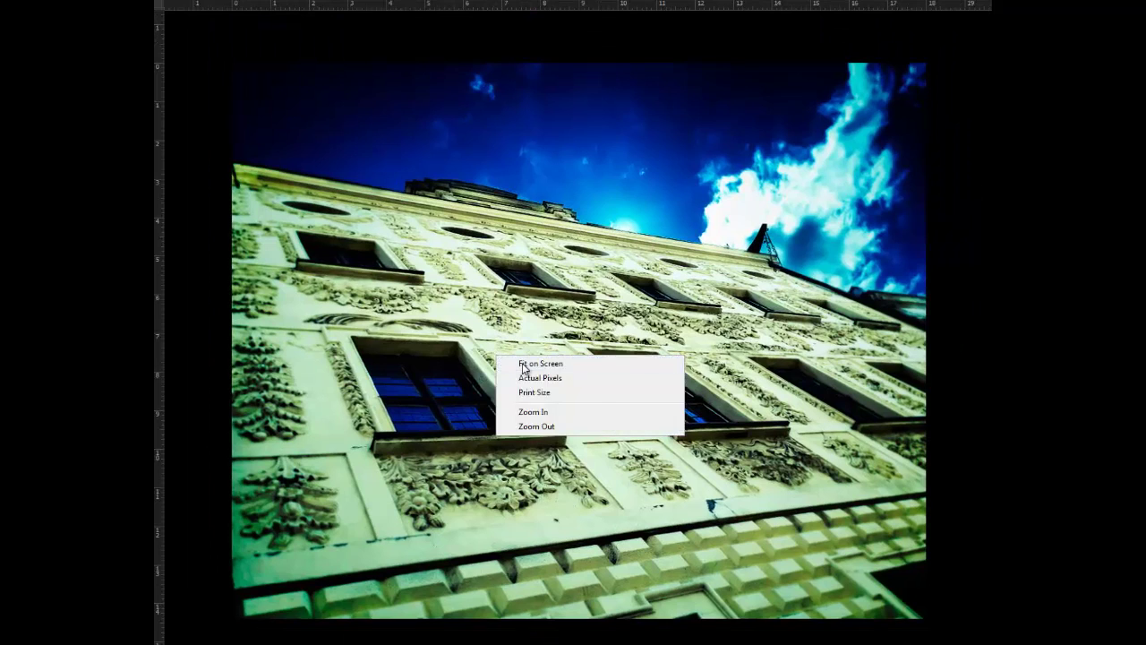
pyautogui.click(524, 365)
pyautogui.moveTo(990, 334)
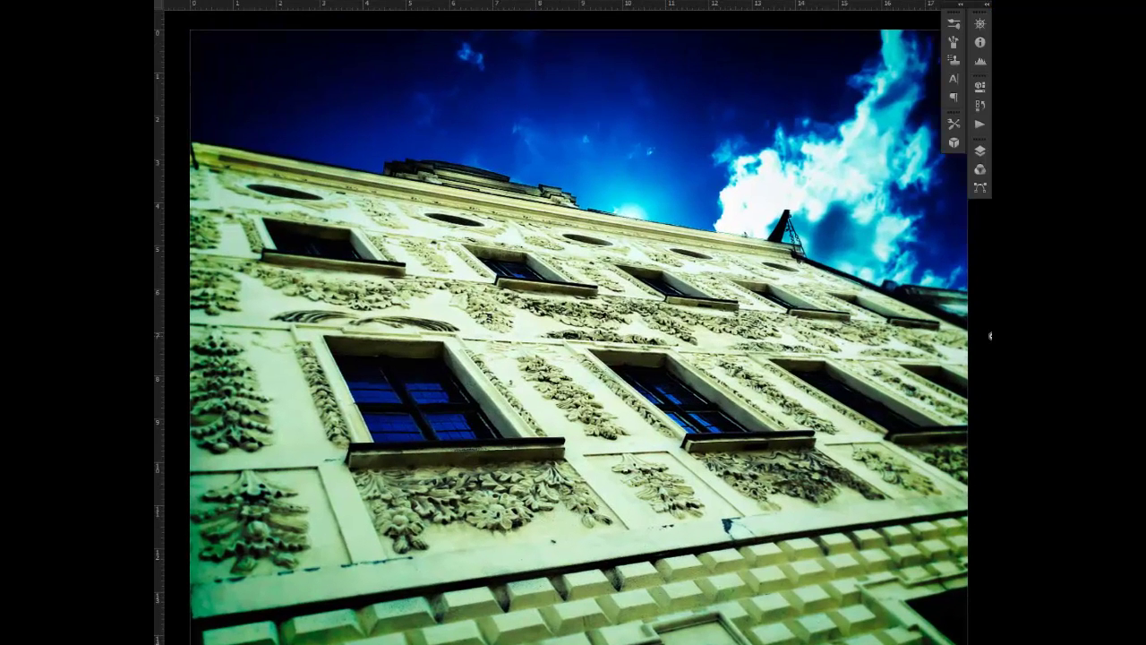